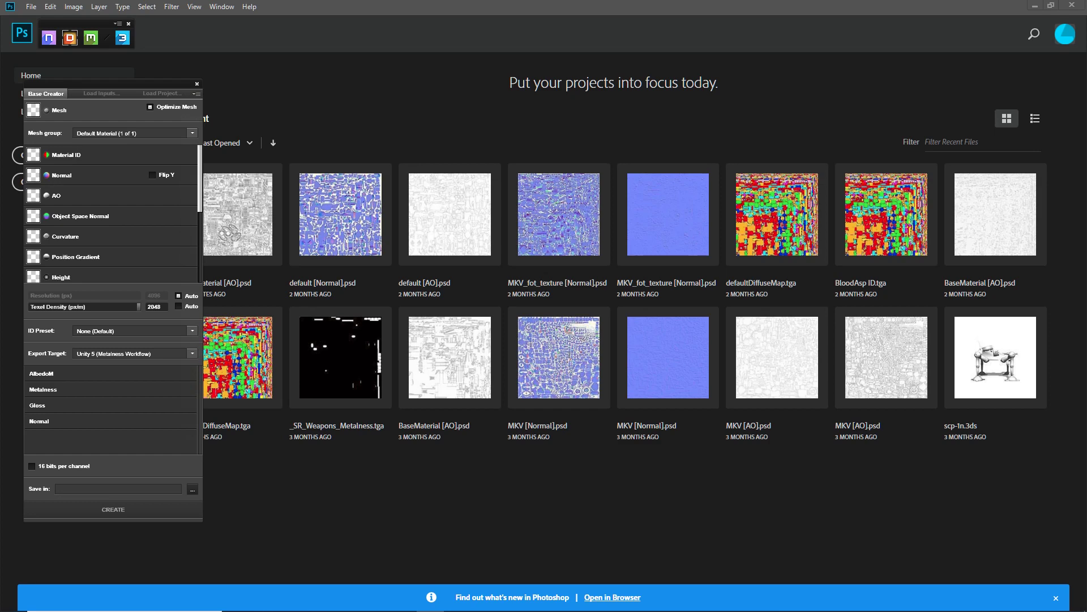
Load Nova for Texture.obj as the mesh and chrTxrMech_nova-base-nrm.png as the normal map in Base Creator
{"action": "left_click", "coordinate": [86, 113]}
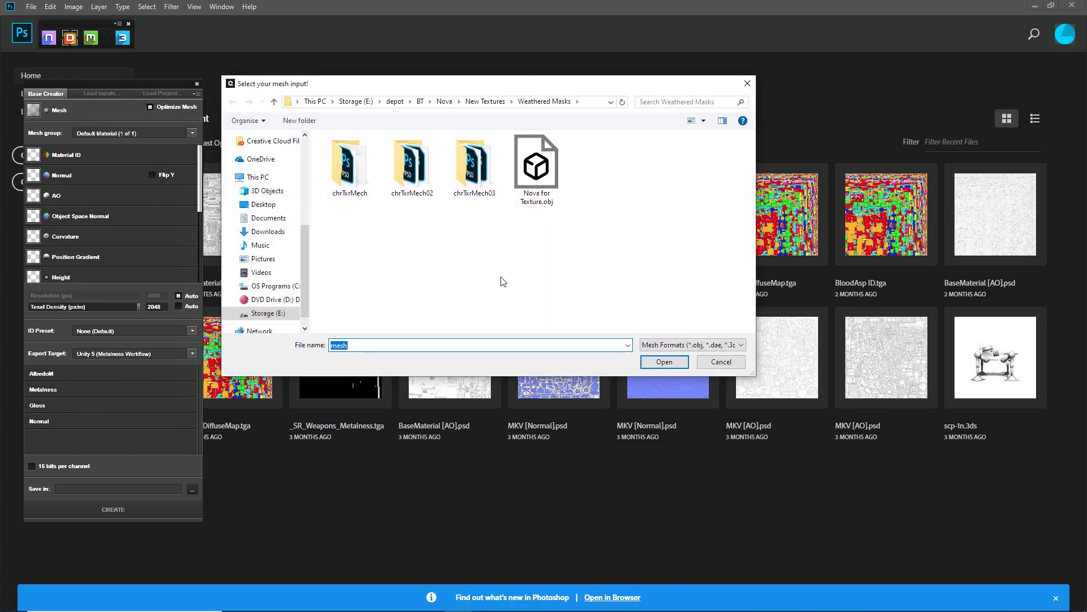
{"action": "left_click", "coordinate": [536, 173]}
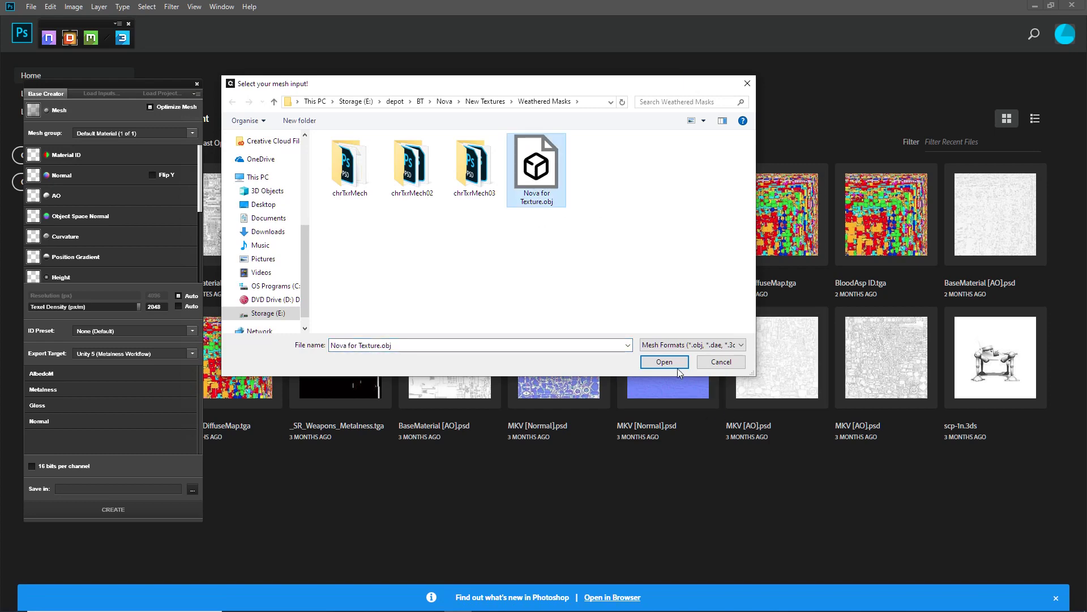
{"action": "left_click", "coordinate": [665, 361]}
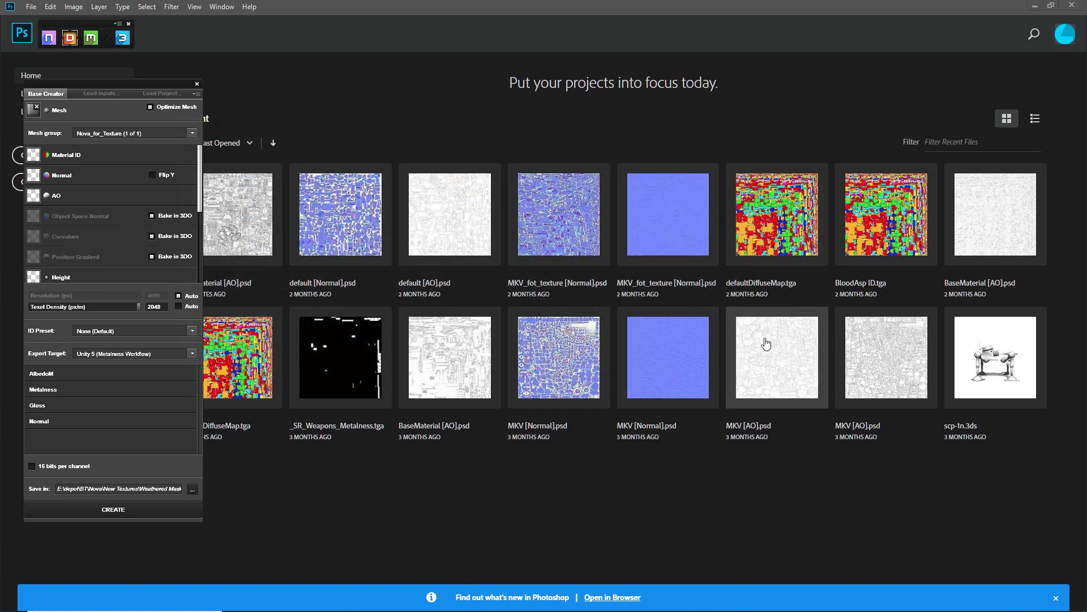
{"action": "left_click", "coordinate": [114, 178]}
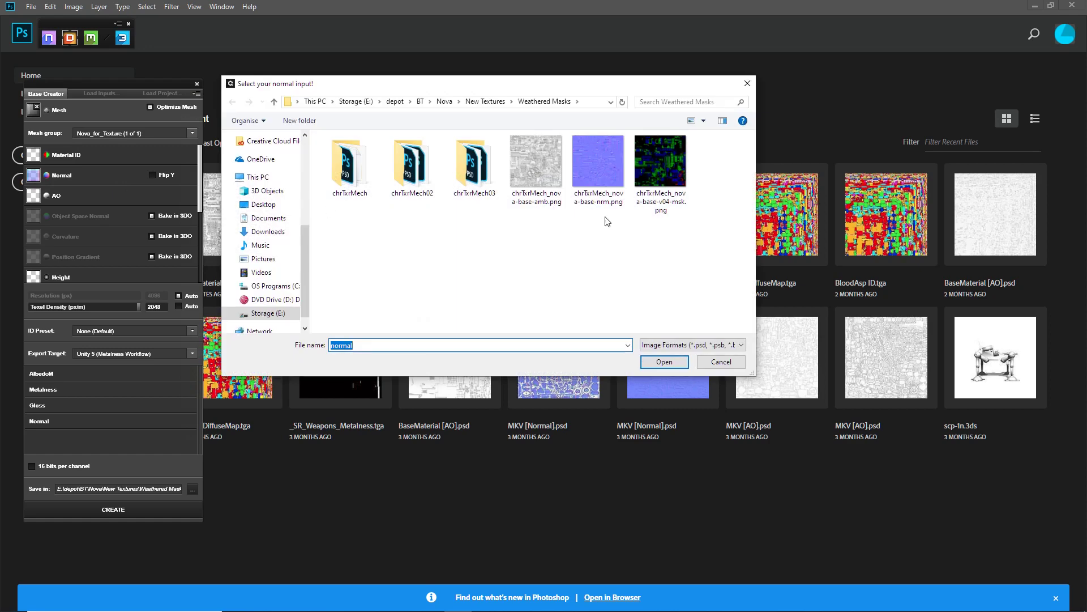
{"action": "left_click", "coordinate": [596, 166]}
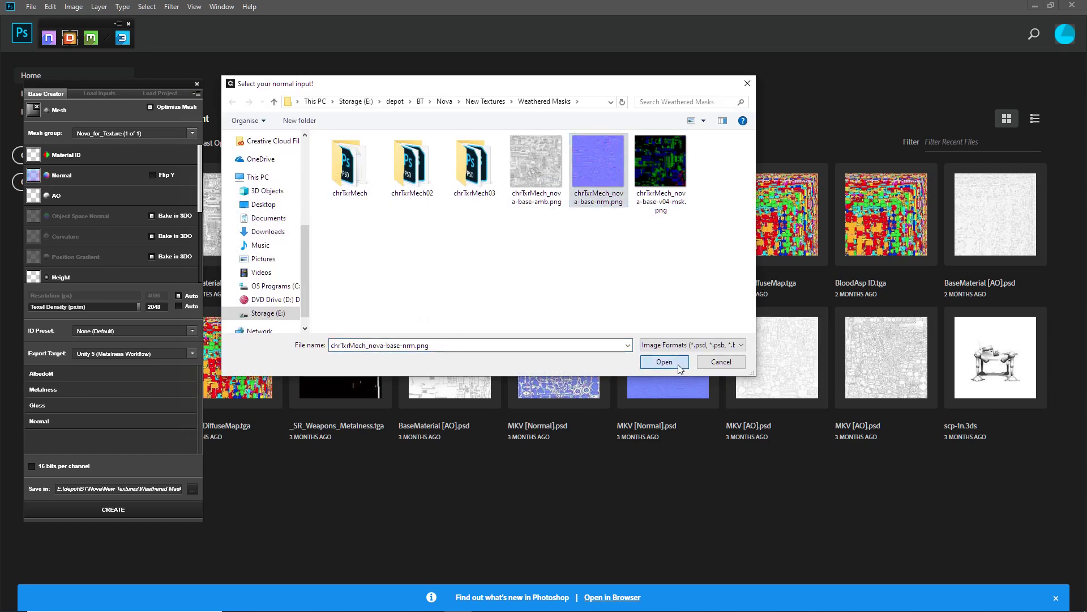
{"action": "left_click", "coordinate": [664, 361]}
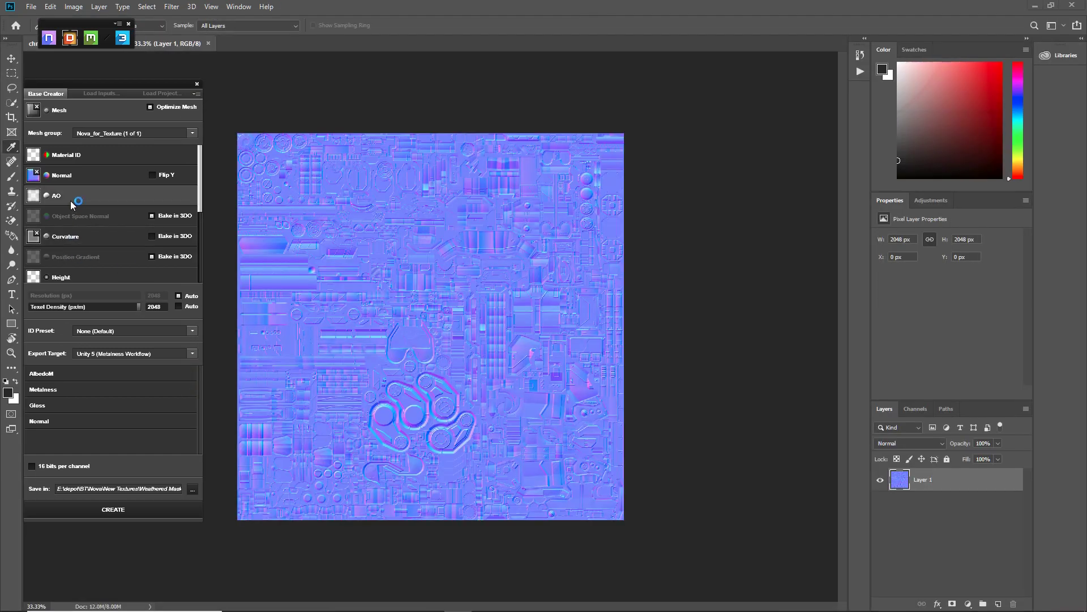
{"action": "left_click", "coordinate": [72, 195]}
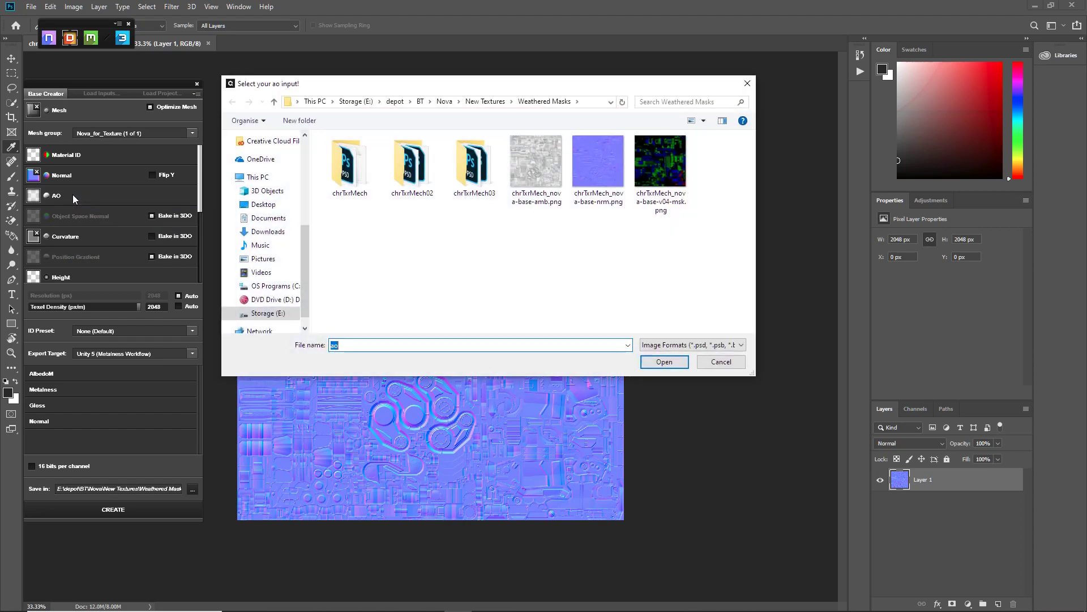
{"action": "left_click", "coordinate": [554, 181]}
{"action": "left_click", "coordinate": [736, 366]}
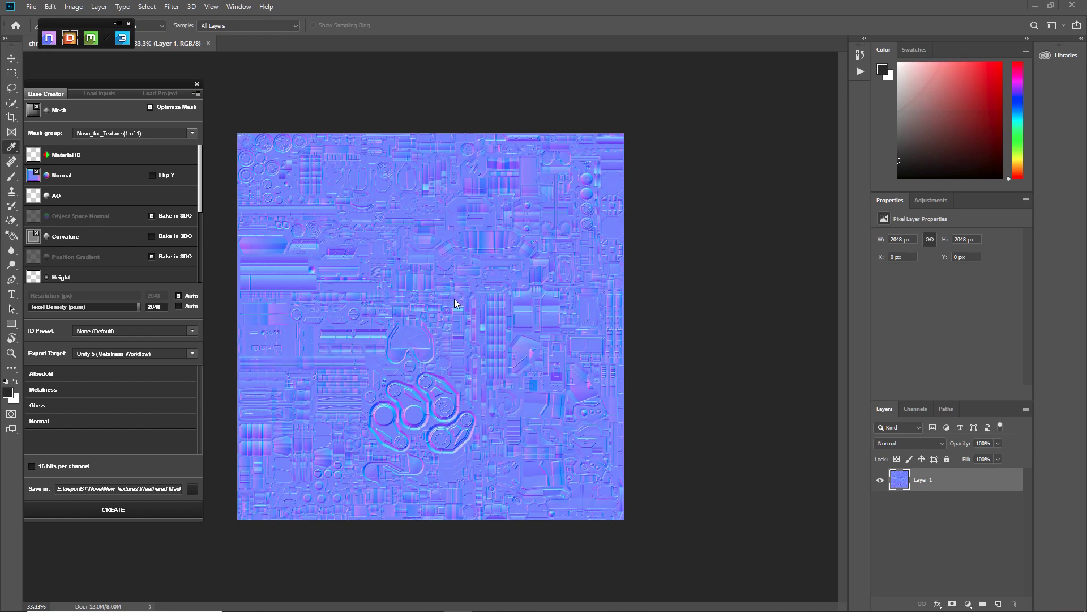
Convert chrTxrMech_nova-base-nrm.png into a 16-bit AO map with NDO's Map Converter and slightly reduce its Fine Shadow strength
{"action": "left_click", "coordinate": [50, 39]}
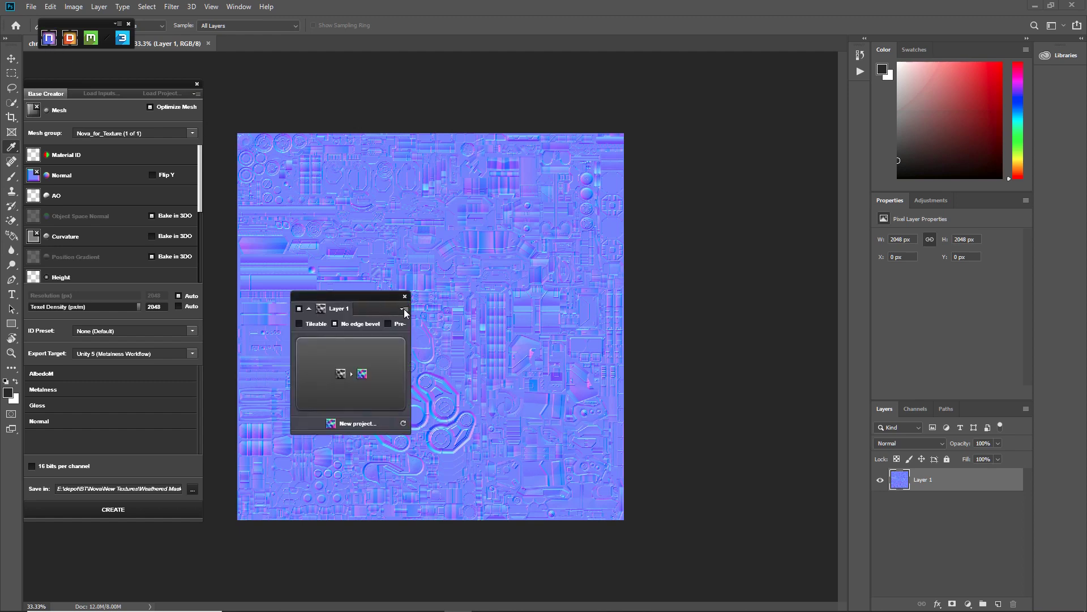
{"action": "left_click", "coordinate": [404, 309]}
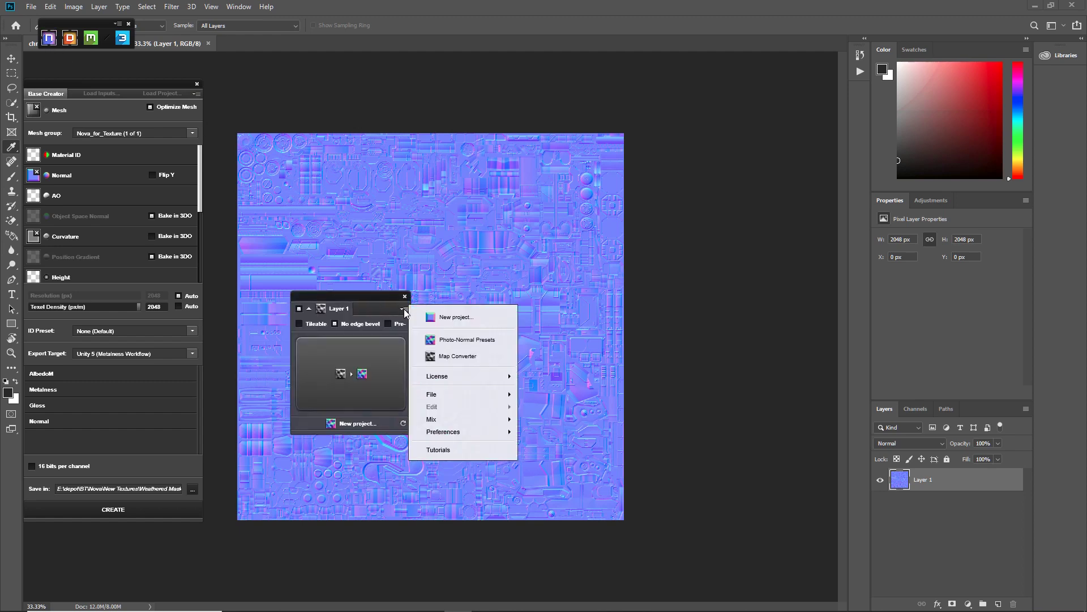
{"action": "left_click", "coordinate": [464, 357]}
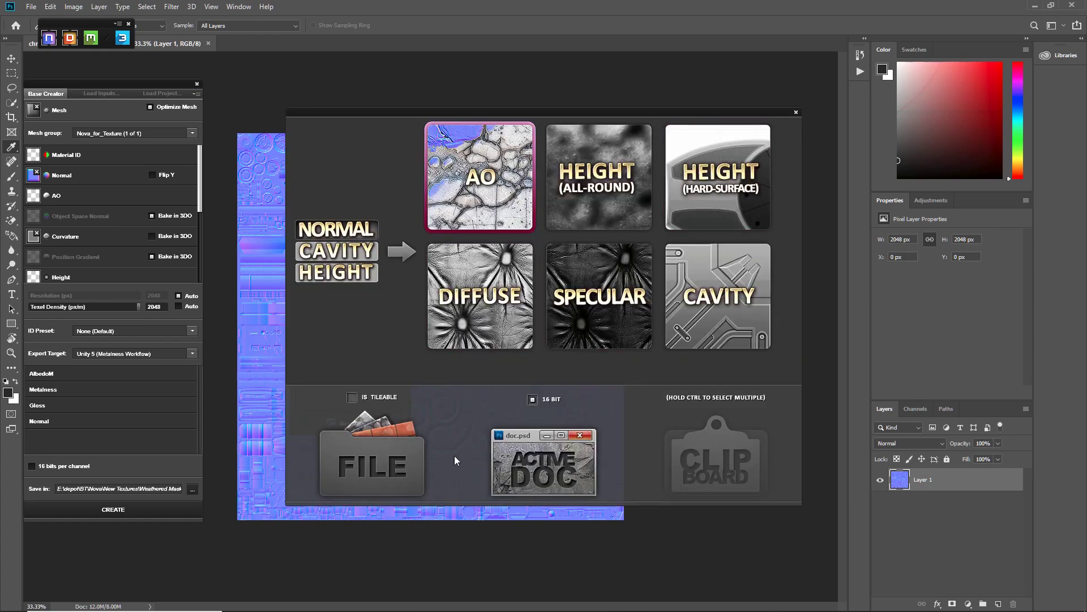
{"action": "left_click", "coordinate": [394, 456]}
{"action": "left_click", "coordinate": [672, 199]}
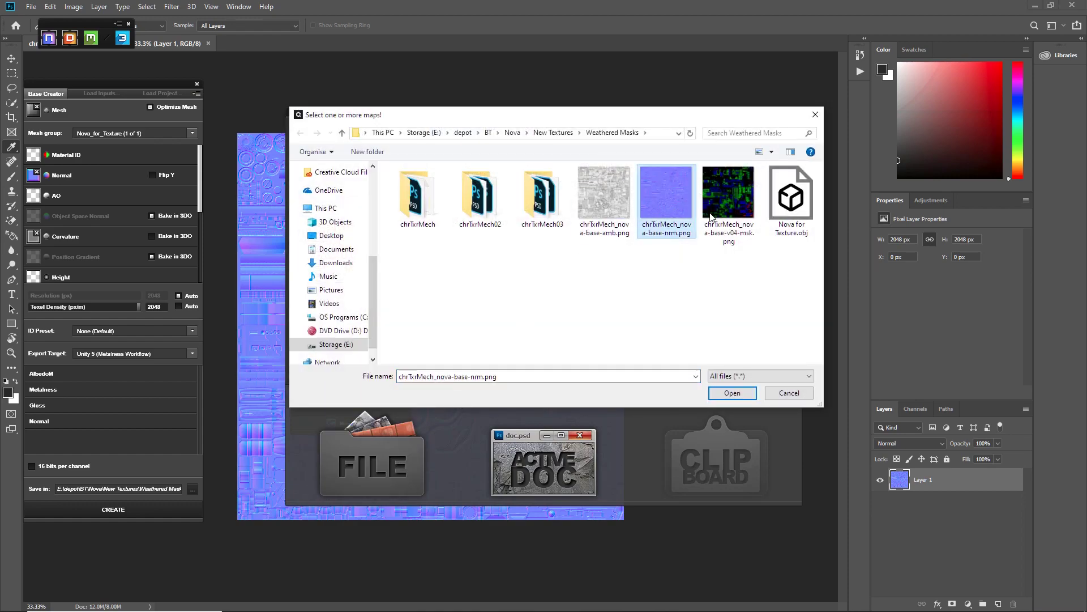
{"action": "left_click", "coordinate": [734, 391]}
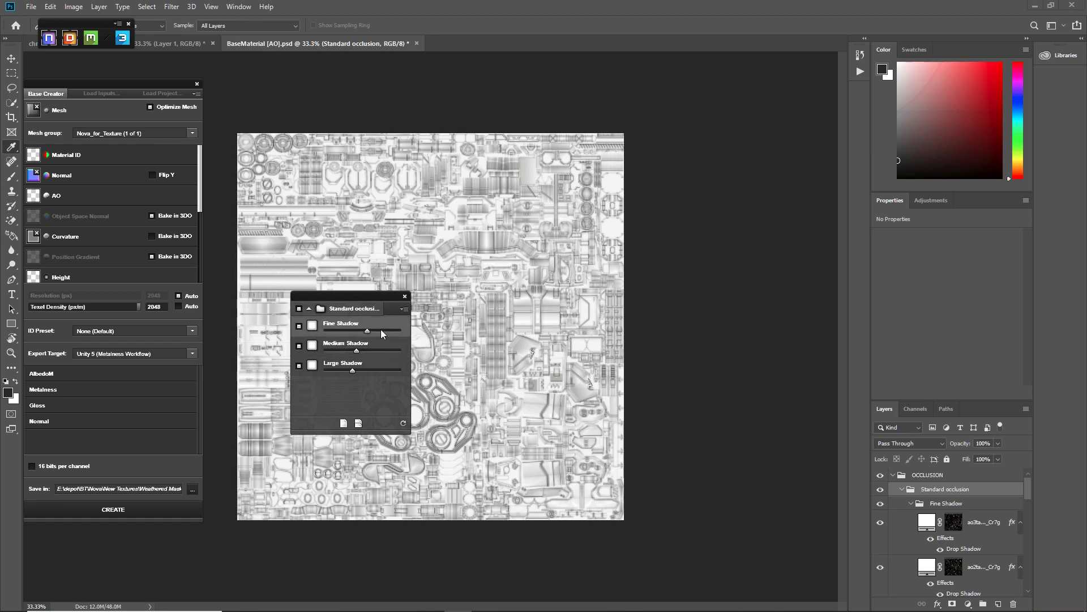
{"action": "mouse_move", "coordinate": [368, 334]}
{"action": "left_mouse_down"}
{"action": "mouse_move", "coordinate": [335, 331]}
{"action": "mouse_move", "coordinate": [338, 352]}
{"action": "mouse_move", "coordinate": [378, 330]}
{"action": "left_mouse_up"}
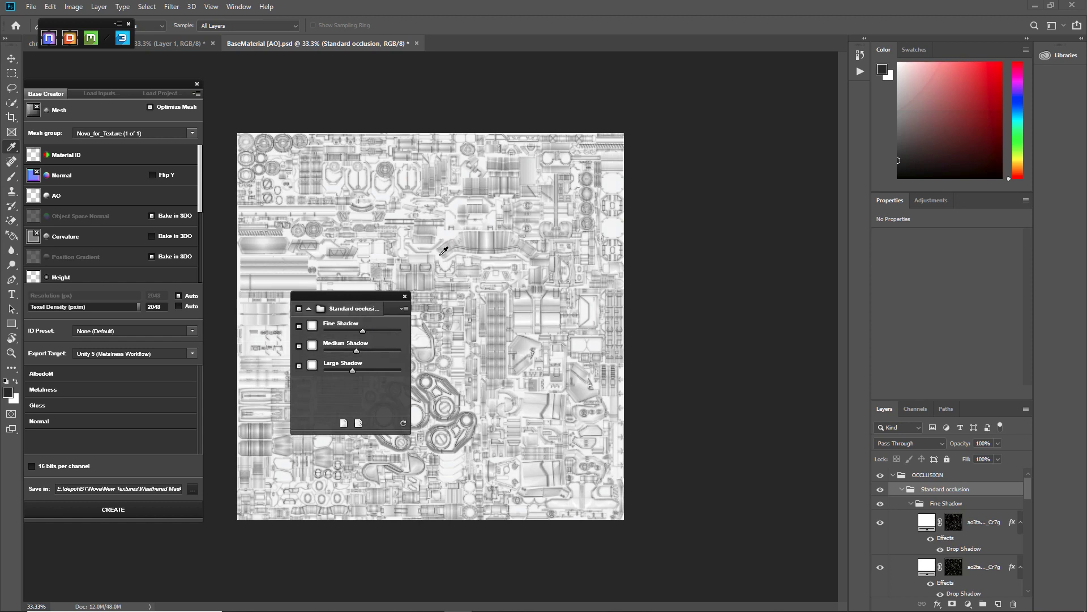
{"action": "left_click", "coordinate": [404, 297]}
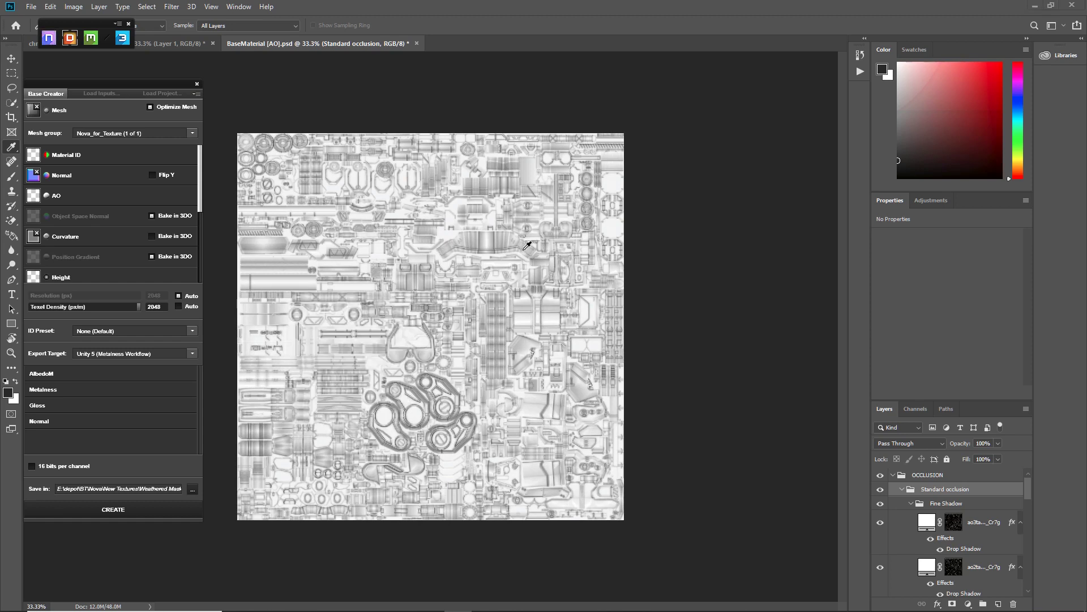
{"action": "left_click", "coordinate": [31, 7]}
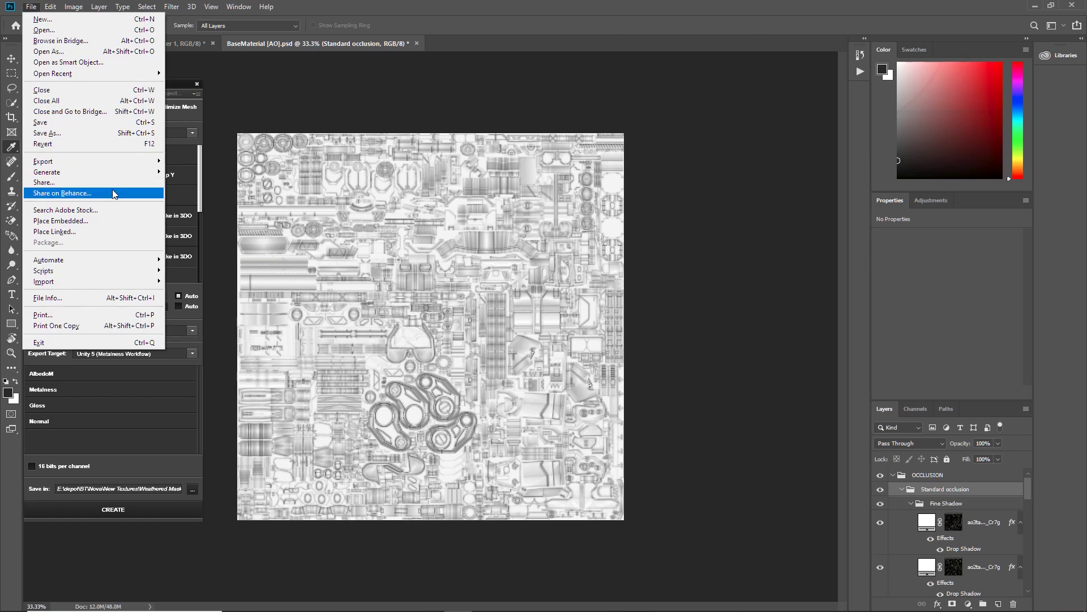
{"action": "left_click", "coordinate": [80, 132]}
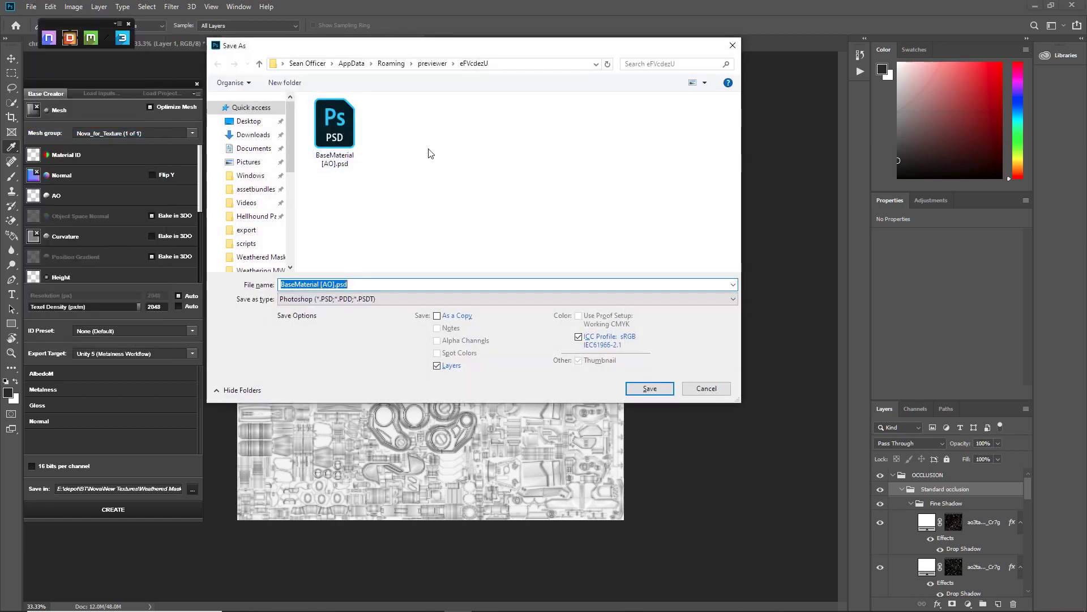
{"action": "left_click", "coordinate": [654, 300]}
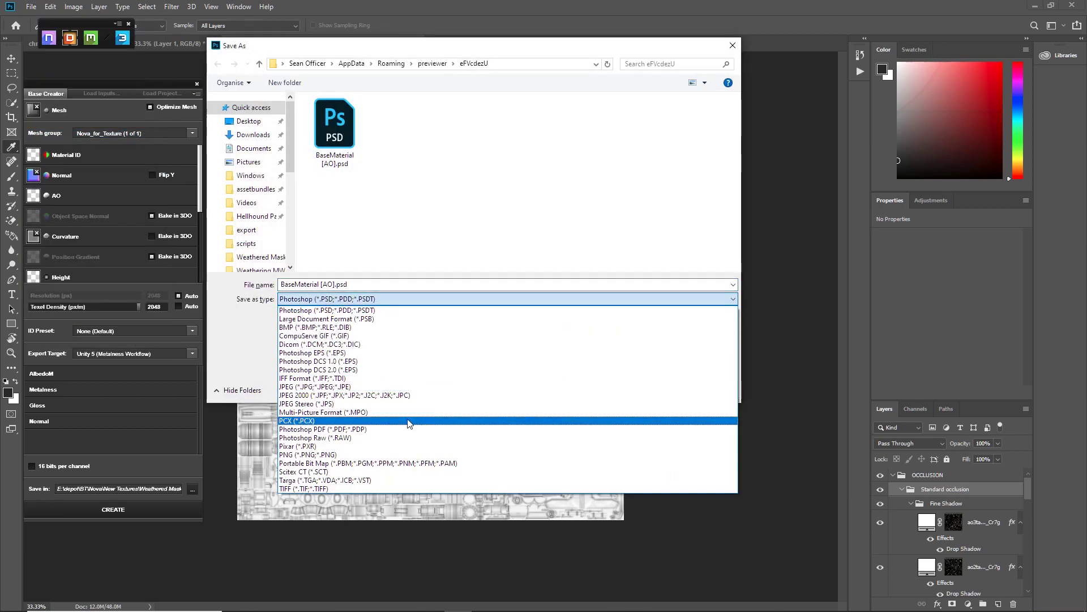
{"action": "left_click", "coordinate": [445, 456]}
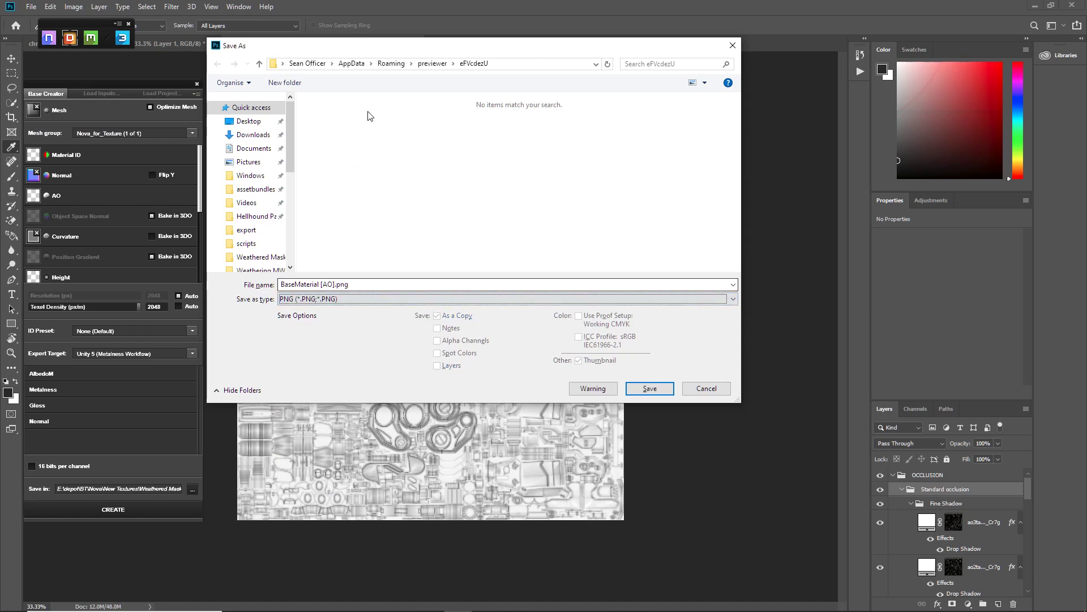
{"action": "left_click", "coordinate": [270, 271]}
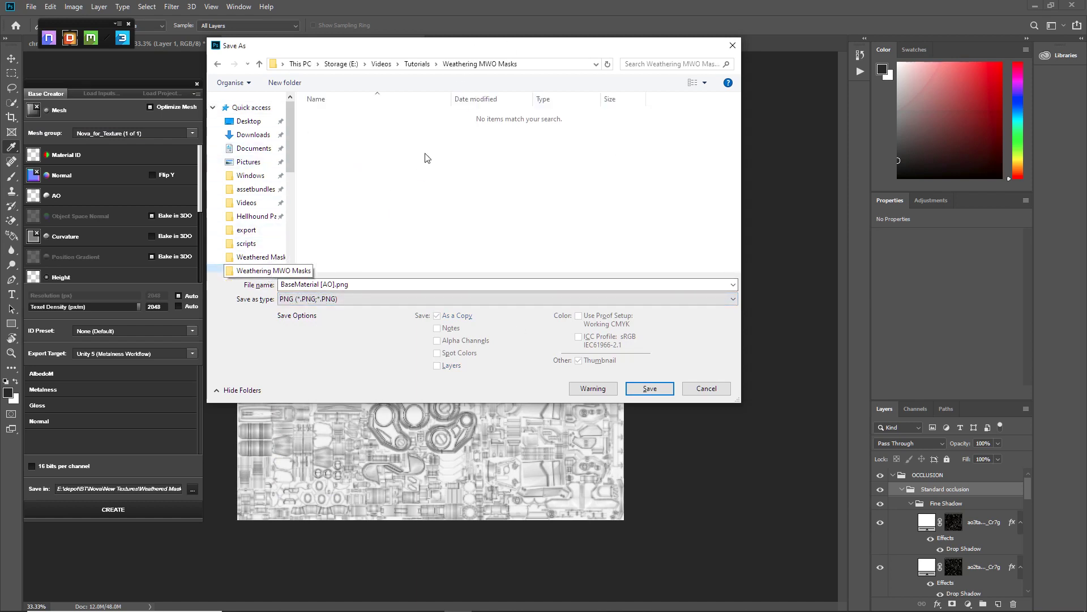
{"action": "left_click", "coordinate": [266, 257]}
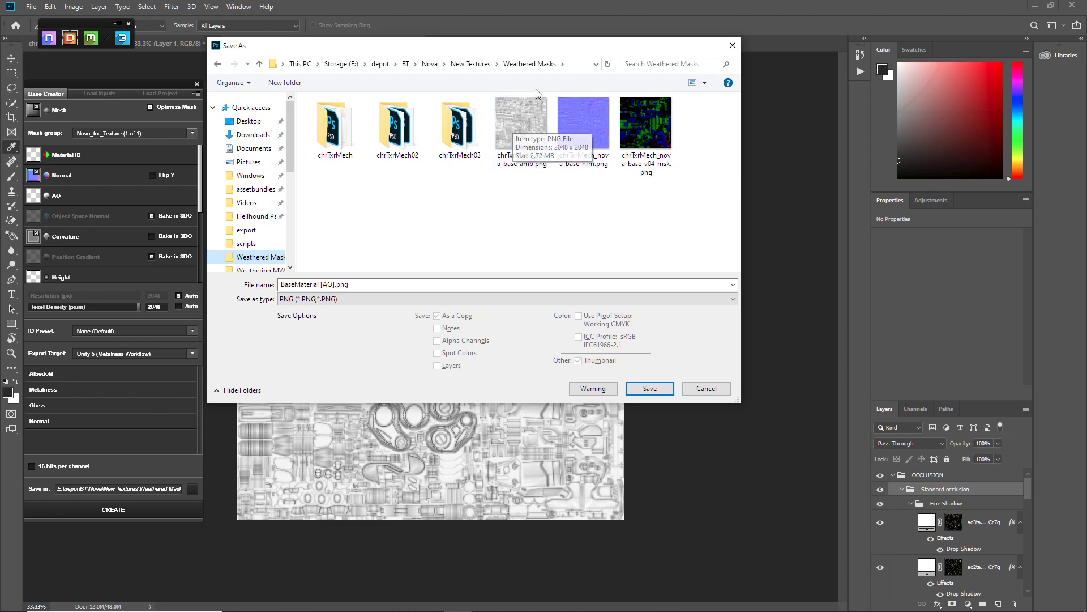
{"action": "left_click", "coordinate": [705, 388]}
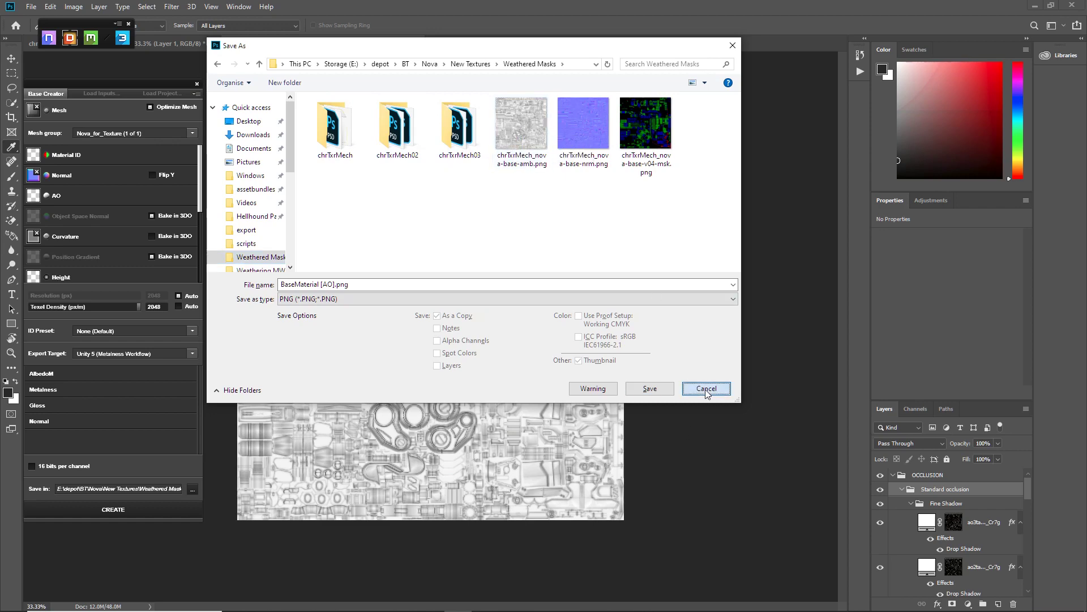
Load chrTxrMech_nova-base-amb.png from the Weathered Masks folder as the AO input
{"action": "left_click", "coordinate": [36, 195]}
{"action": "left_click", "coordinate": [324, 163]}
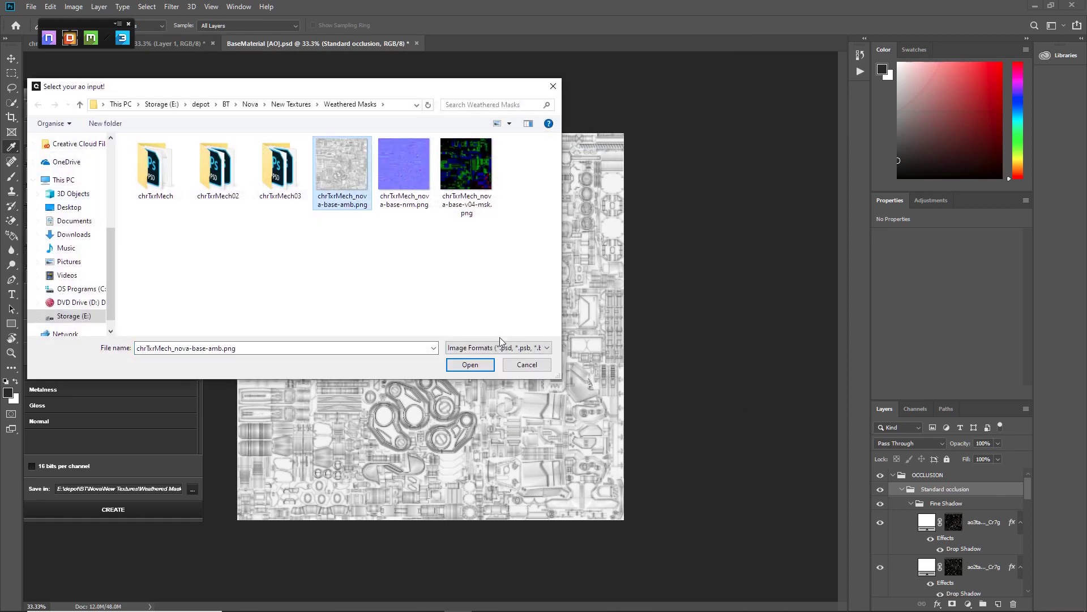
{"action": "left_click", "coordinate": [485, 367]}
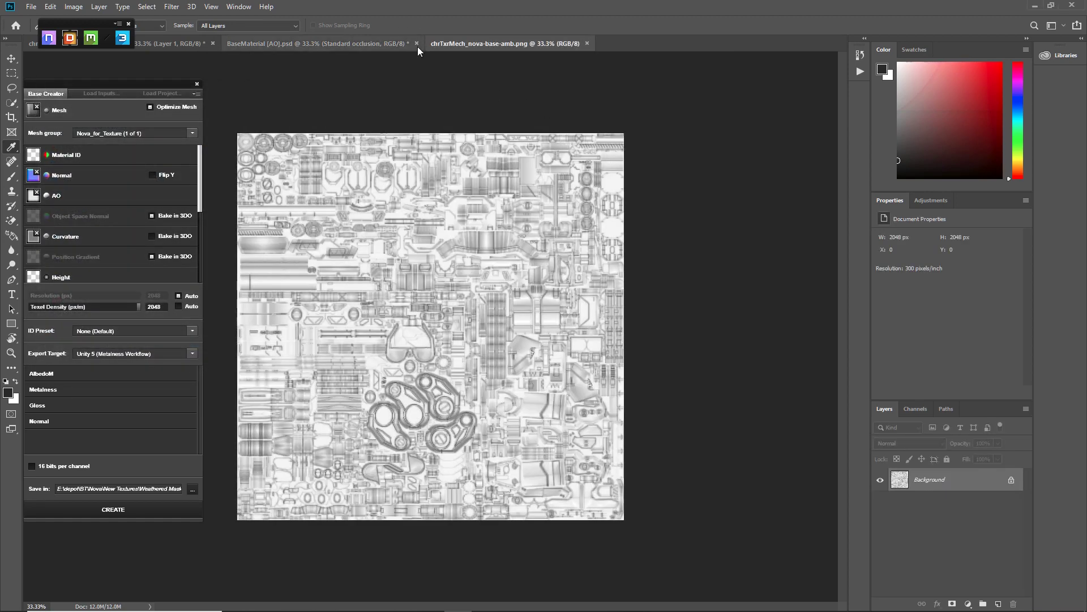
Close the BaseMaterial [AO].psd document
{"action": "left_click", "coordinate": [365, 49]}
{"action": "left_click", "coordinate": [417, 43]}
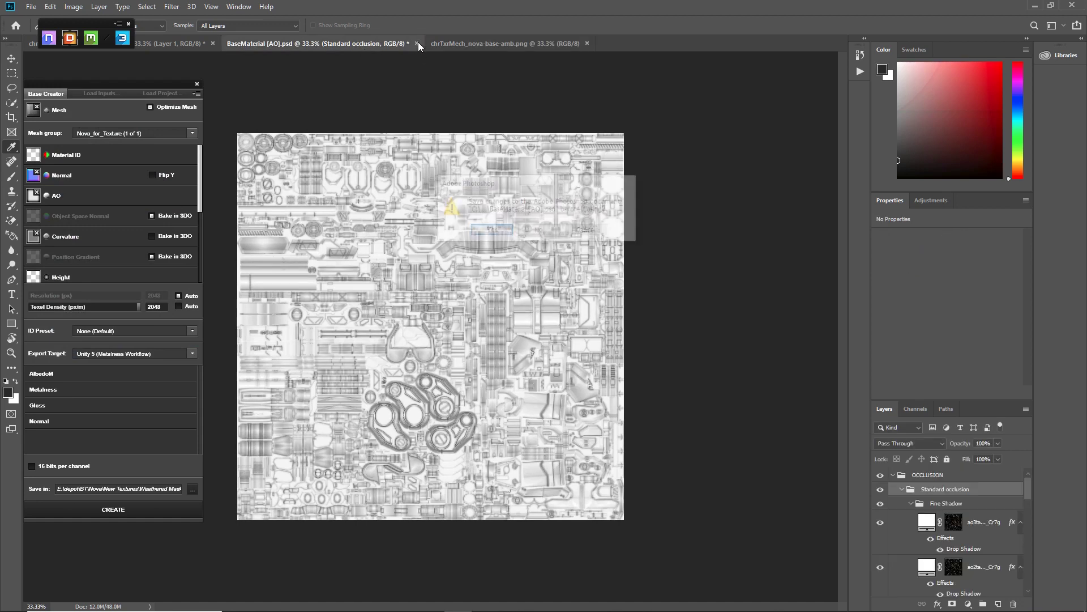
{"action": "left_click", "coordinate": [501, 233]}
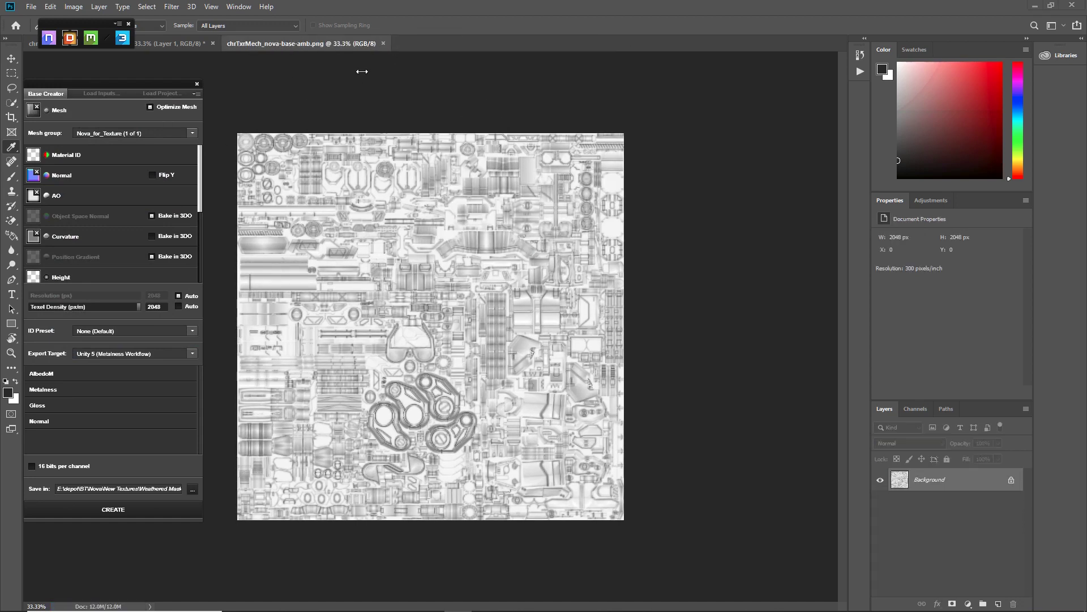
Enable Bake in 3DO for the curvature map and load chrTxrMech_nova-base-v04-msk.png as the Prebaked Albedo input
{"action": "left_click", "coordinate": [70, 38]}
{"action": "left_click", "coordinate": [151, 236]}
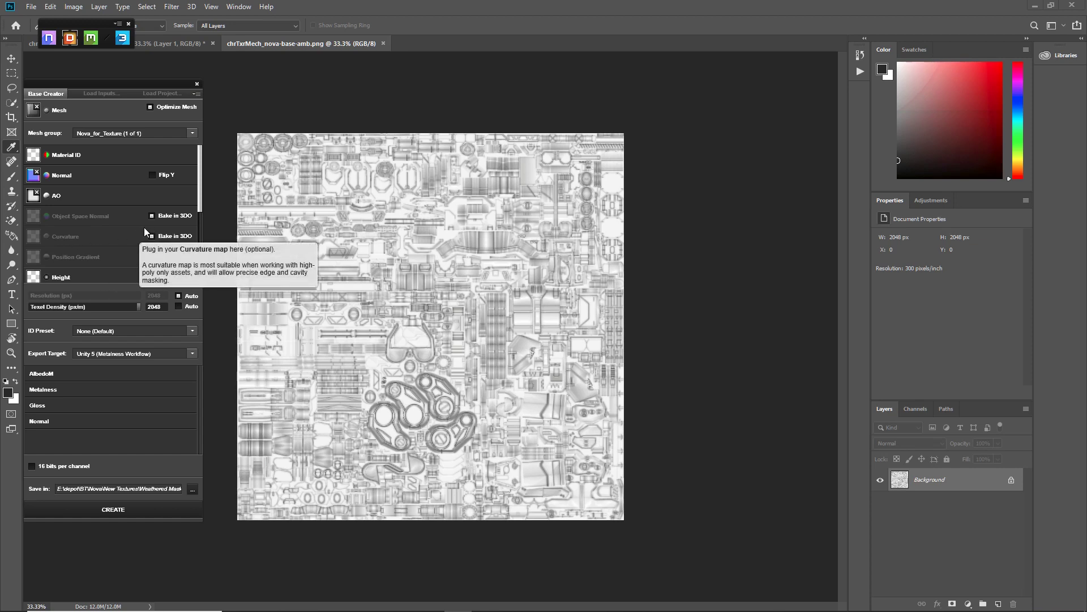
{"action": "scroll", "coordinate": [114, 226], "scroll_direction": "down", "scroll_amount": 4}
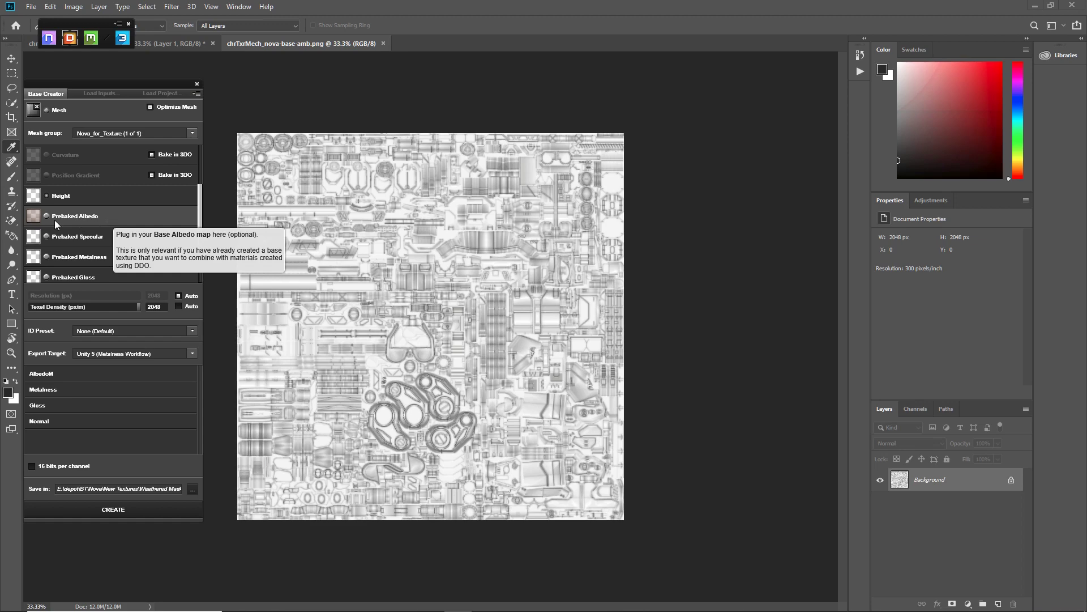
{"action": "left_click", "coordinate": [105, 214]}
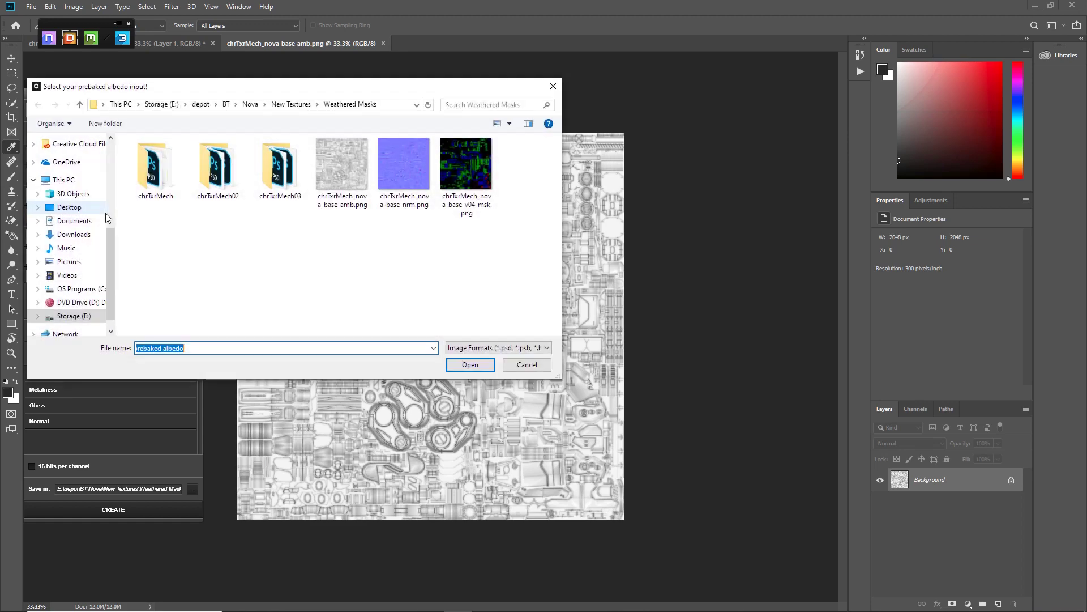
{"action": "left_click", "coordinate": [452, 164]}
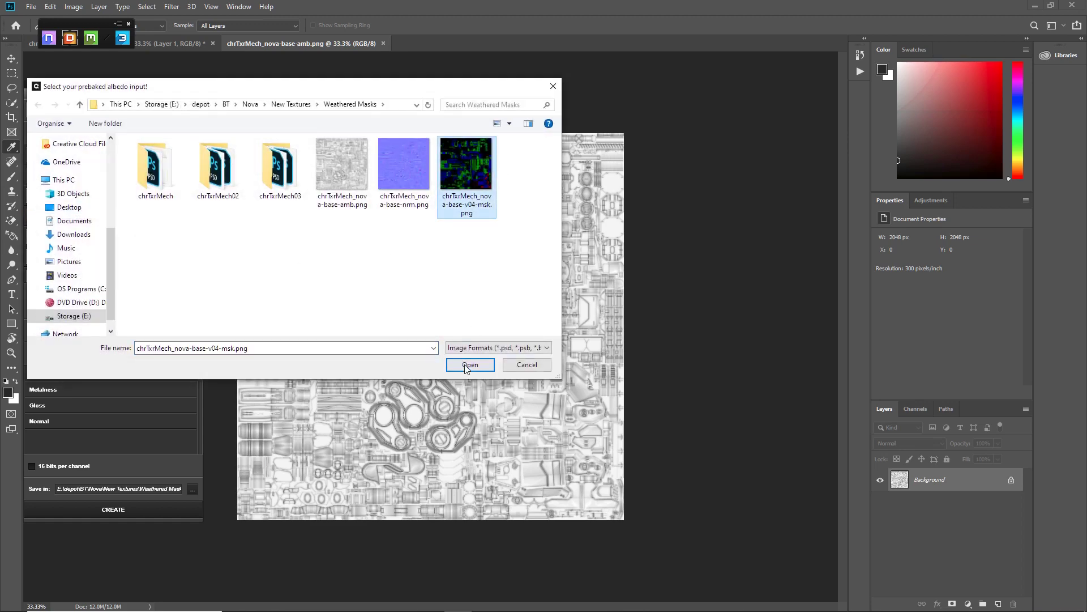
{"action": "left_click", "coordinate": [469, 364]}
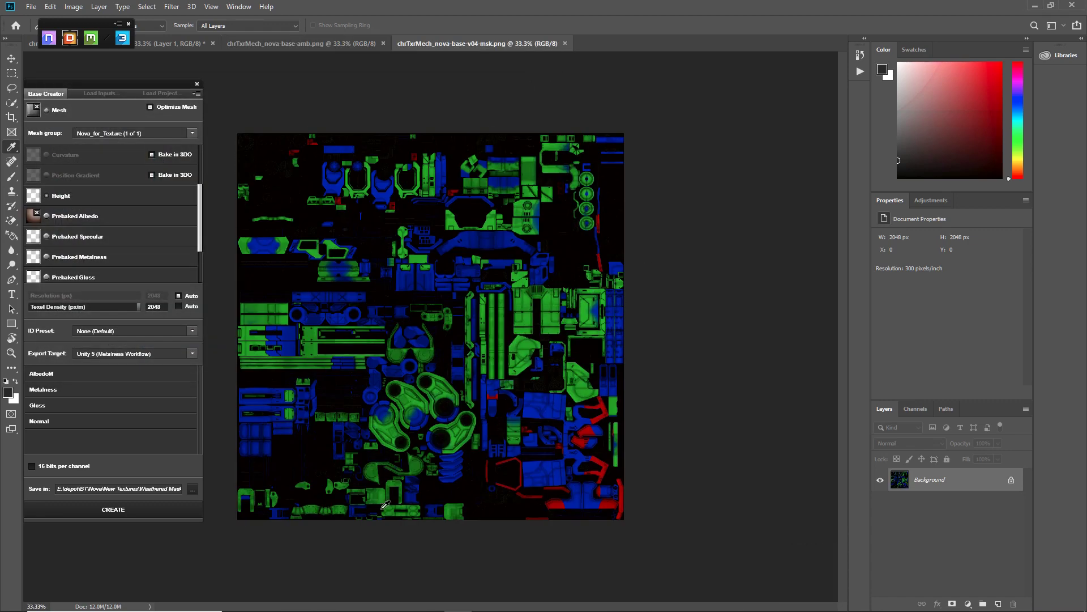
Create the DDO project from the loaded maps using the Unity 5 (Metalness Workflow) export target
{"action": "left_click", "coordinate": [142, 516]}
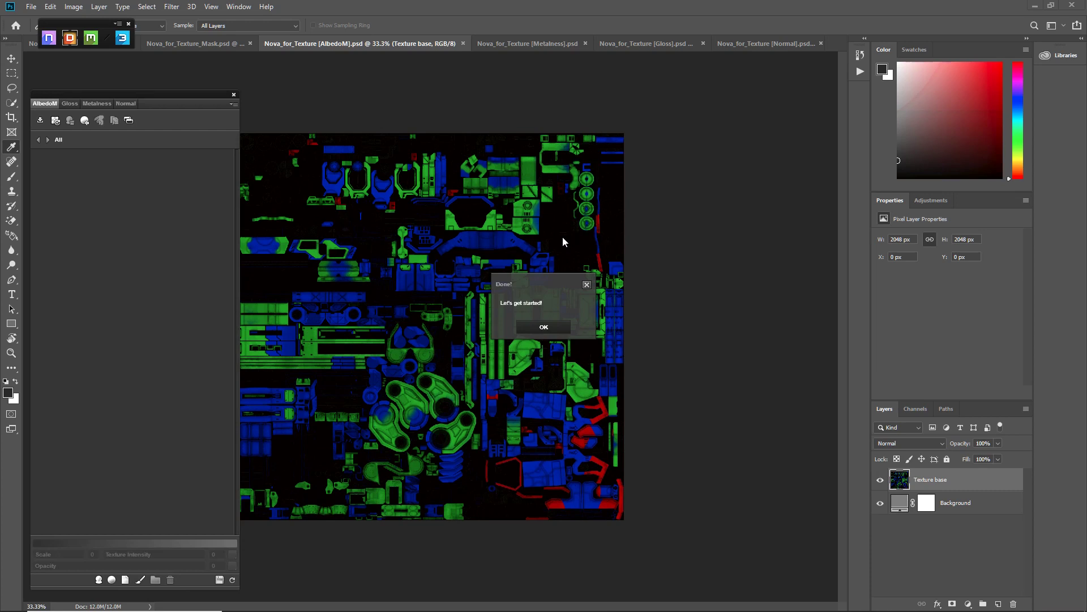
{"action": "left_click", "coordinate": [544, 328]}
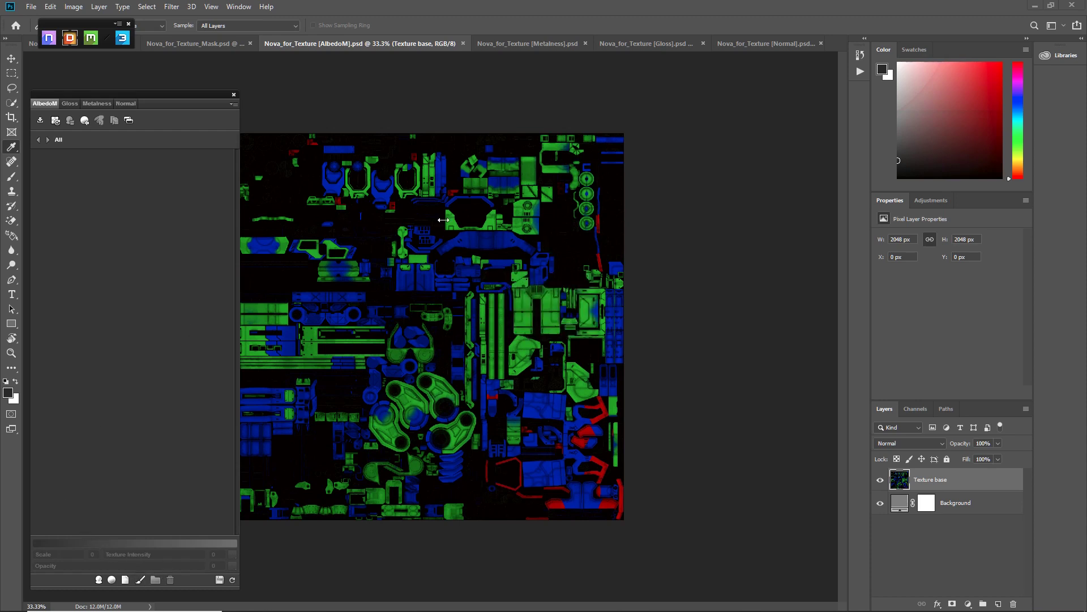
Open the 3DO previewer to show the textured mech model in 3D
{"action": "left_click", "coordinate": [122, 38]}
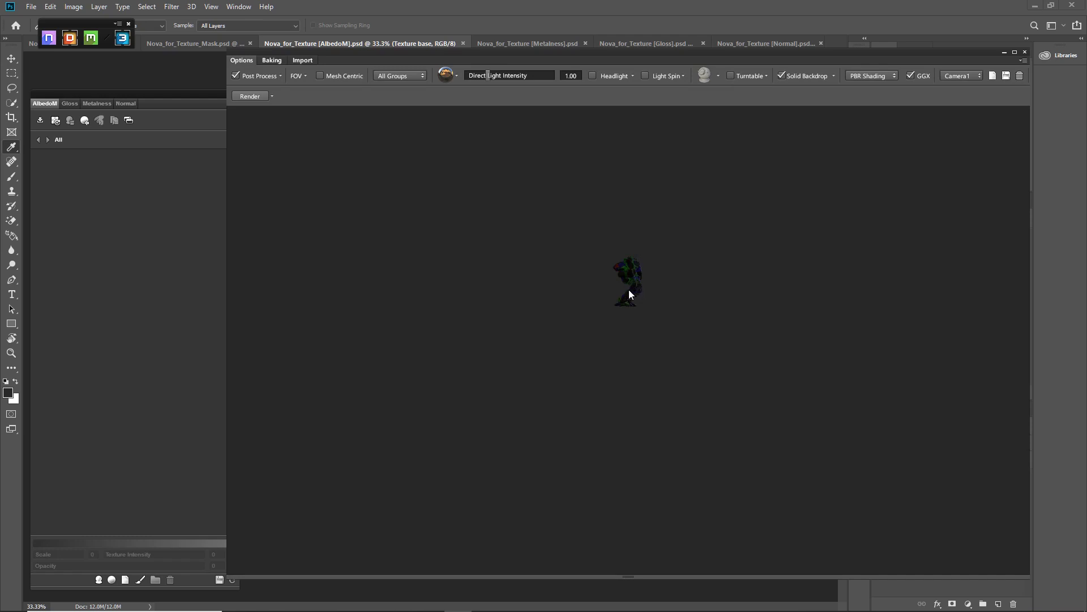
{"action": "middle_click_drag", "start_coordinate": [628, 290], "coordinate": [639, 460]}
{"action": "scroll", "coordinate": [640, 423], "scroll_direction": "up", "scroll_amount": 5}
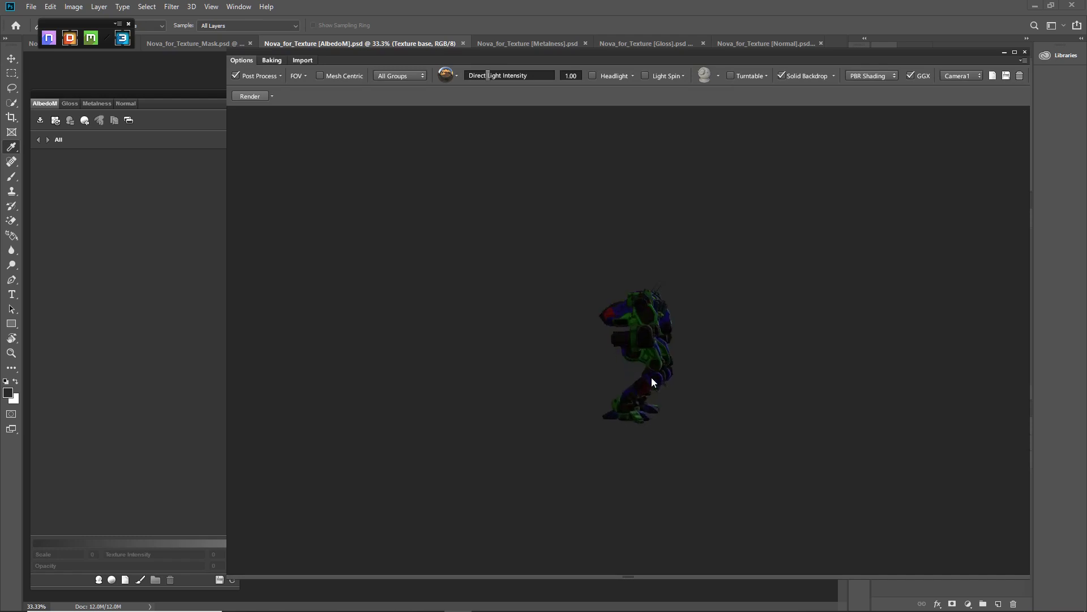
Frame and brighten the mech in a front three-quarter view, and resize the 3DO window to sit beside the texture map
{"action": "right_click_drag", "start_coordinate": [651, 379], "coordinate": [644, 310]}
{"action": "middle_click_drag", "start_coordinate": [645, 310], "coordinate": [635, 392]}
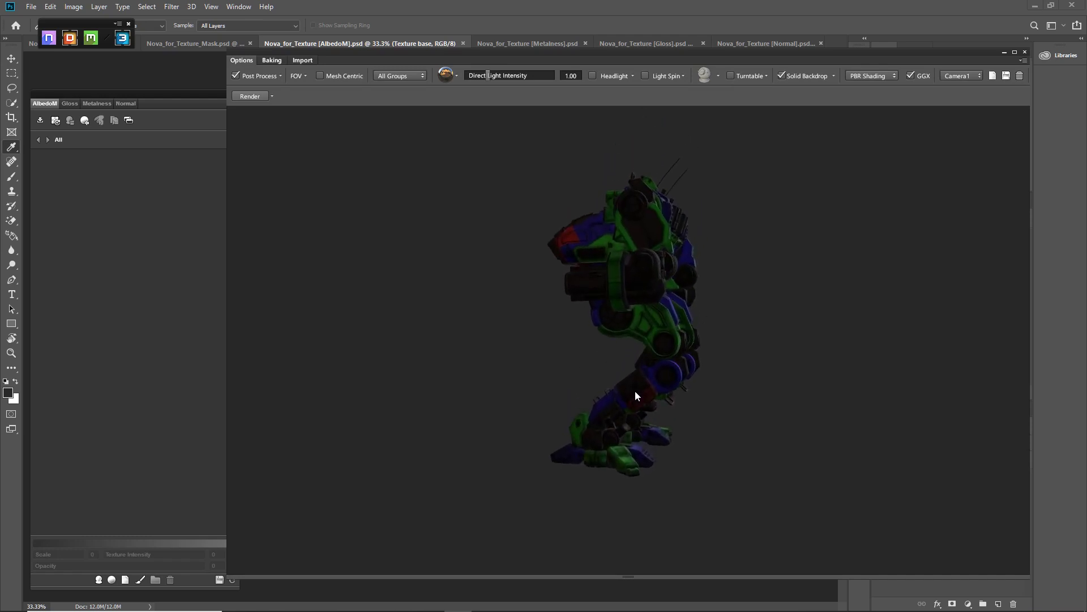
{"action": "left_click_drag", "start_coordinate": [633, 394], "coordinate": [716, 414]}
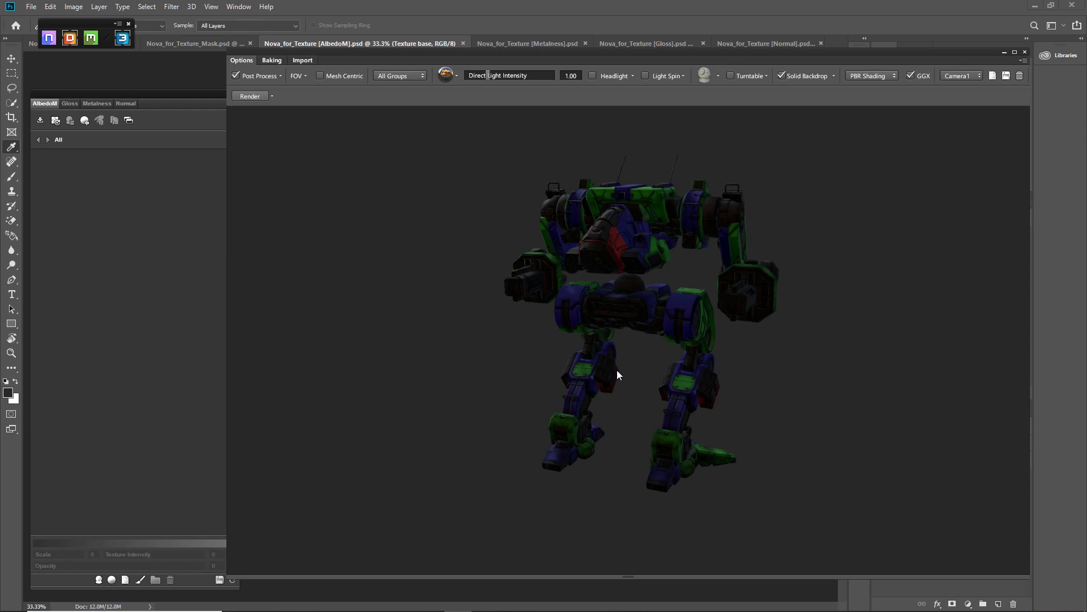
{"action": "left_click_drag", "start_coordinate": [606, 362], "coordinate": [636, 366], "text": "shift"}
{"action": "scroll", "coordinate": [643, 352], "scroll_direction": "up", "scroll_amount": 3}
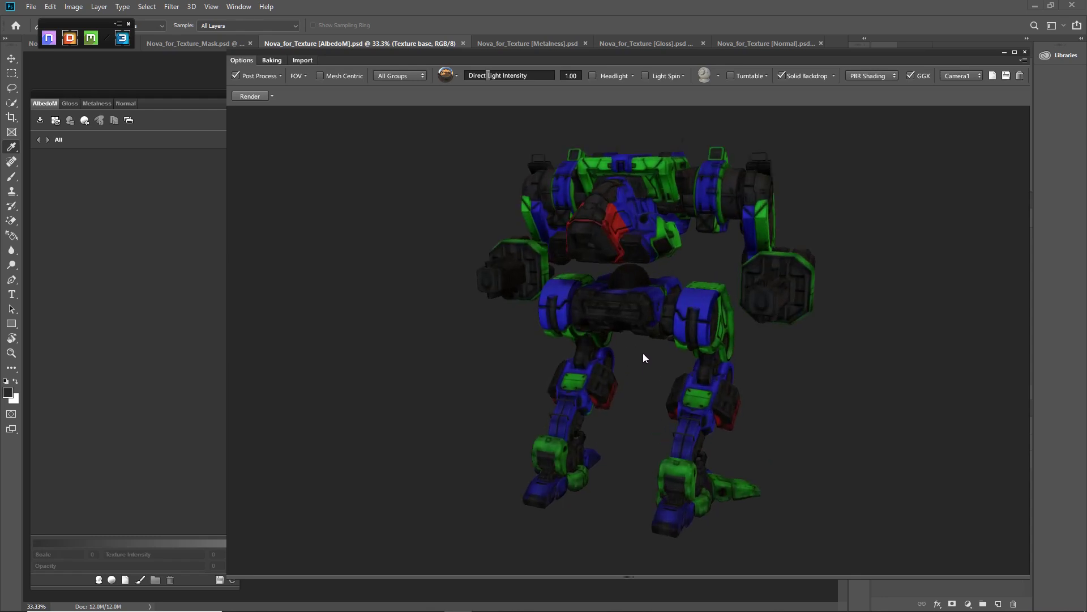
{"action": "middle_click_drag", "start_coordinate": [643, 352], "coordinate": [646, 365]}
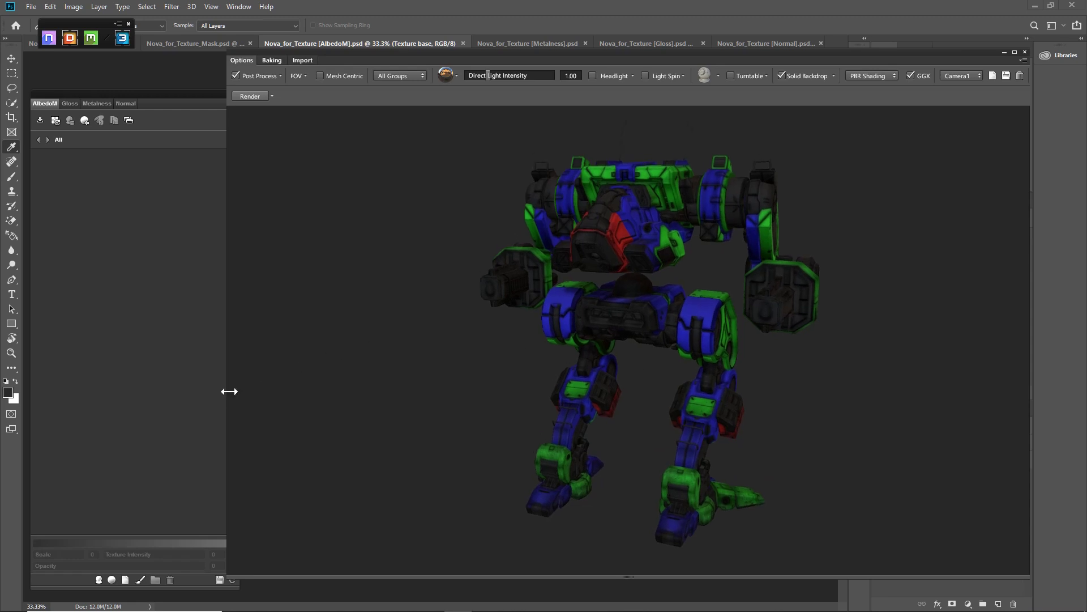
{"action": "left_click_drag", "start_coordinate": [227, 391], "coordinate": [627, 418]}
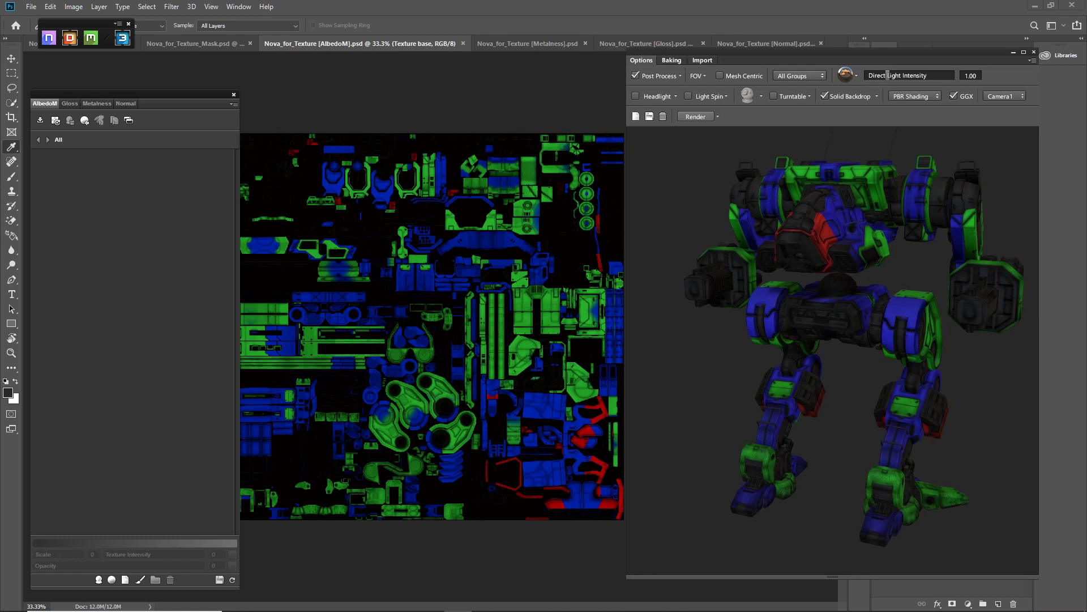
{"action": "left_click_drag", "start_coordinate": [1040, 578], "coordinate": [1083, 607]}
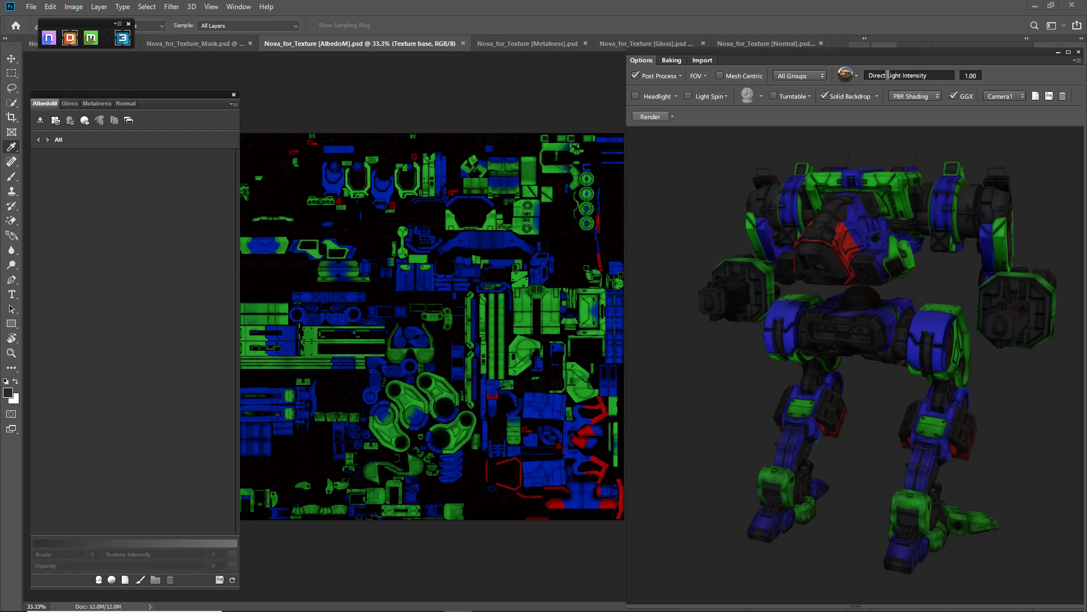
Add a color fill layer to the DDO project and set its albedo color to black (000000)
{"action": "left_click", "coordinate": [126, 581]}
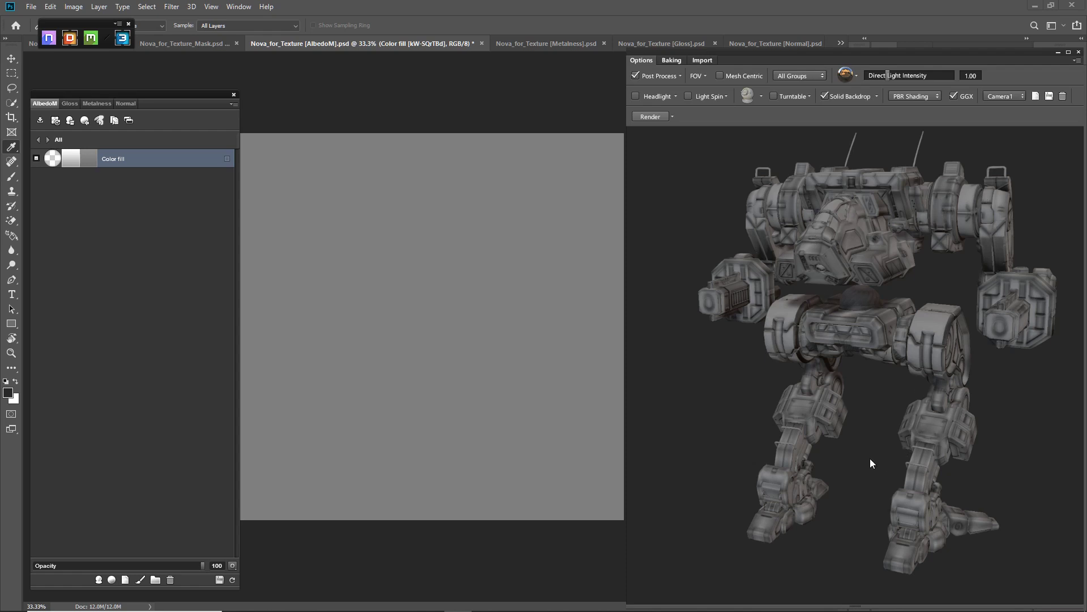
{"action": "left_click", "coordinate": [91, 162]}
{"action": "mouse_move", "coordinate": [869, 318]}
{"action": "left_mouse_down"}
{"action": "mouse_move", "coordinate": [760, 423]}
{"action": "mouse_move", "coordinate": [914, 463]}
{"action": "left_mouse_up"}
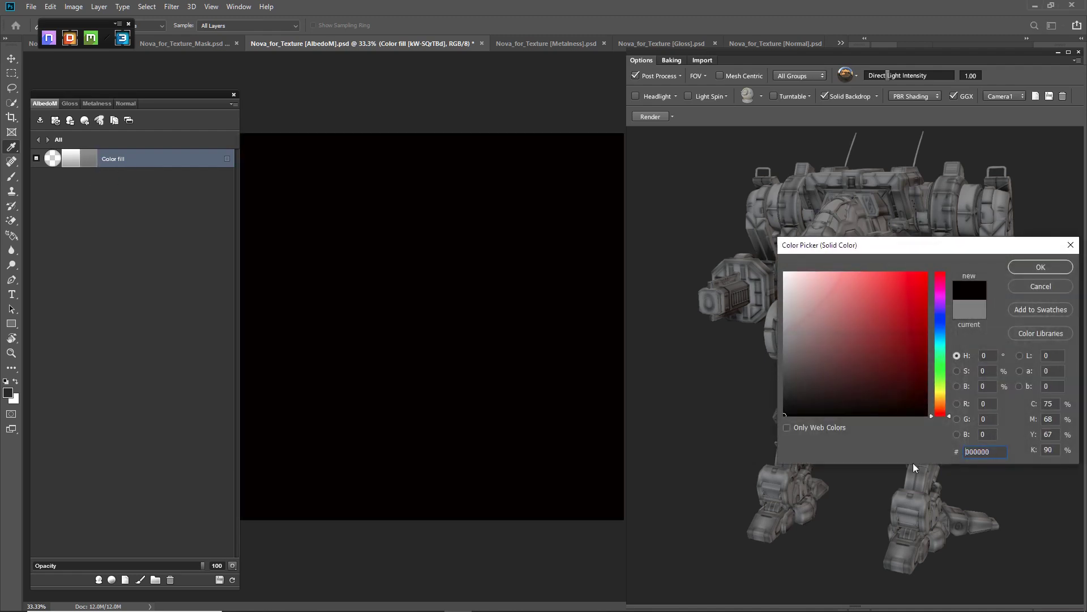
{"action": "left_click", "coordinate": [1051, 267]}
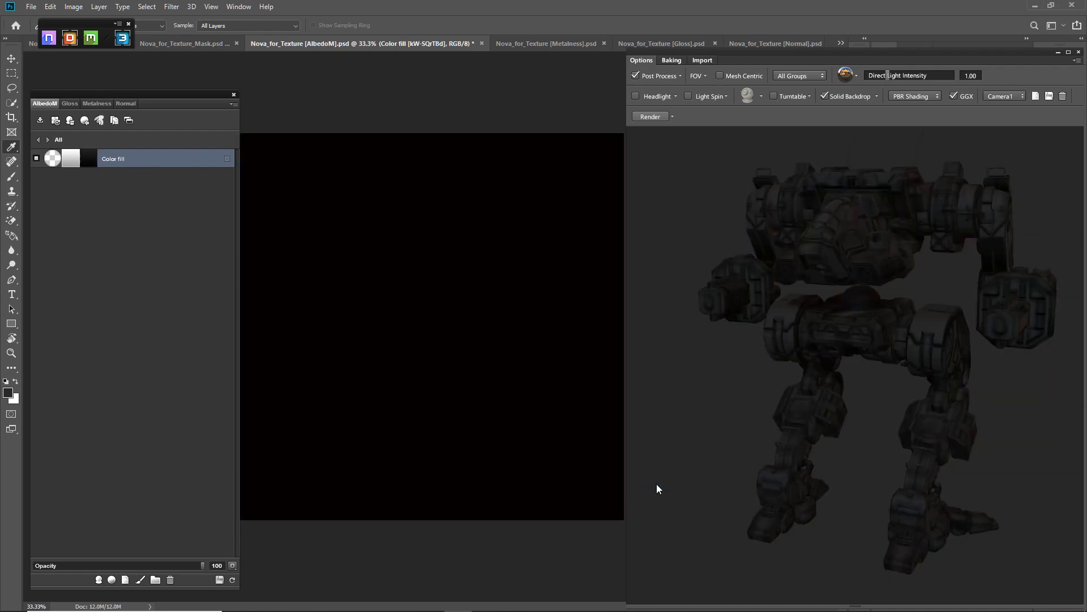
Edit the color fill's Dynamask in full shaded painting mode and apply the Flaked Paint Heavy preset
{"action": "left_click", "coordinate": [72, 164]}
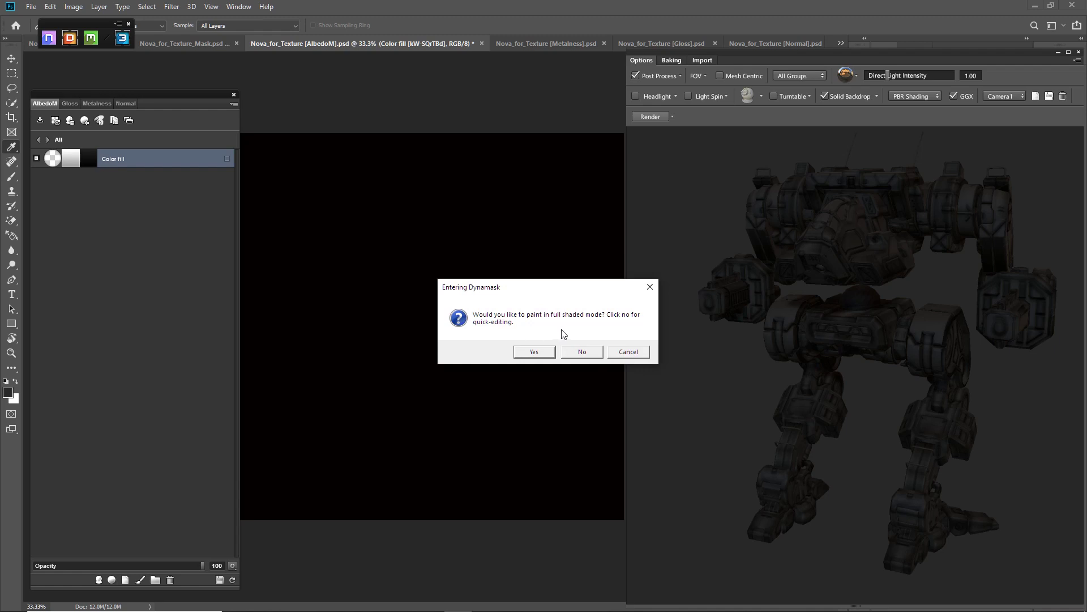
{"action": "left_click", "coordinate": [533, 352]}
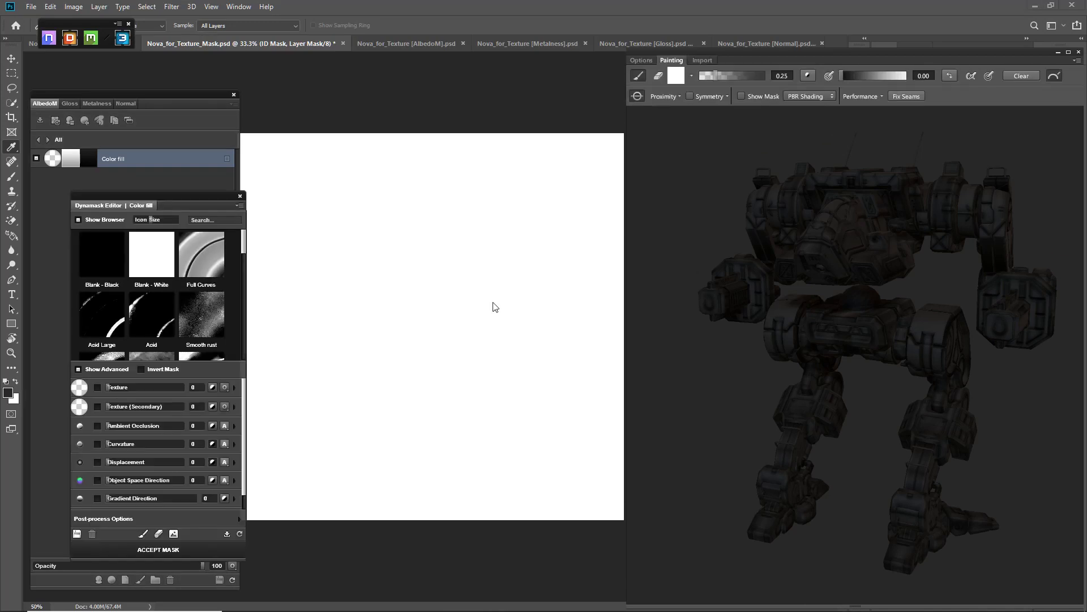
{"action": "scroll", "coordinate": [179, 284], "scroll_direction": "down", "scroll_amount": 5}
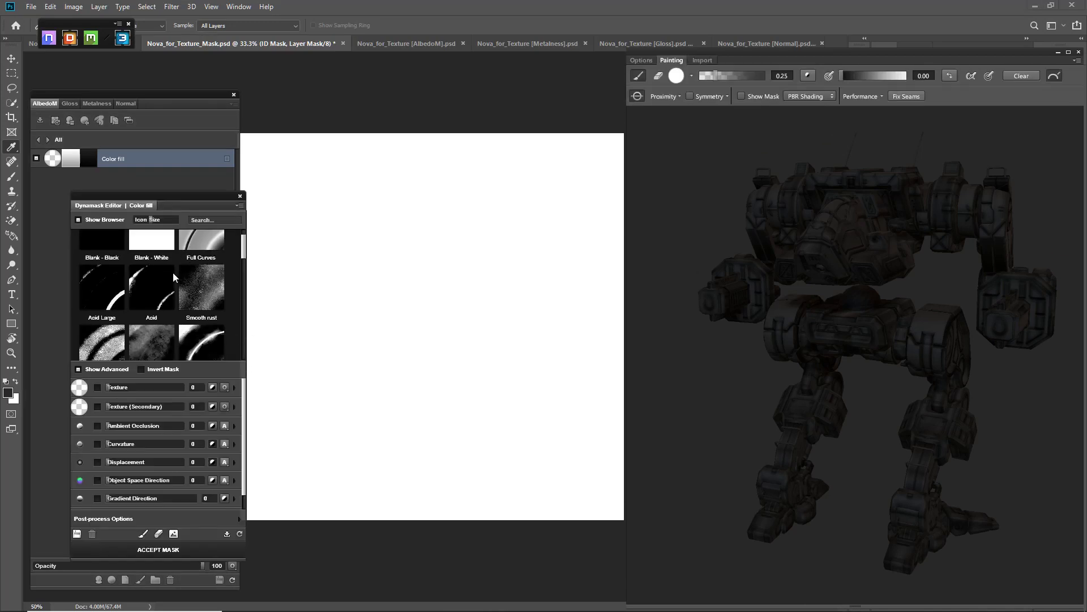
{"action": "scroll", "coordinate": [187, 308], "scroll_direction": "down", "scroll_amount": 5}
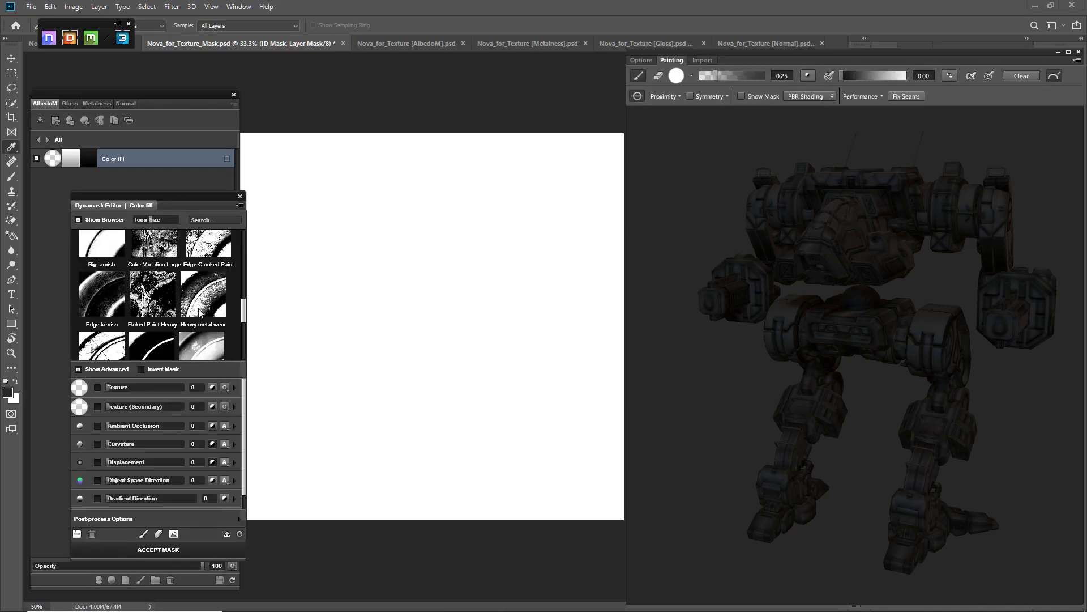
{"action": "left_click", "coordinate": [146, 295]}
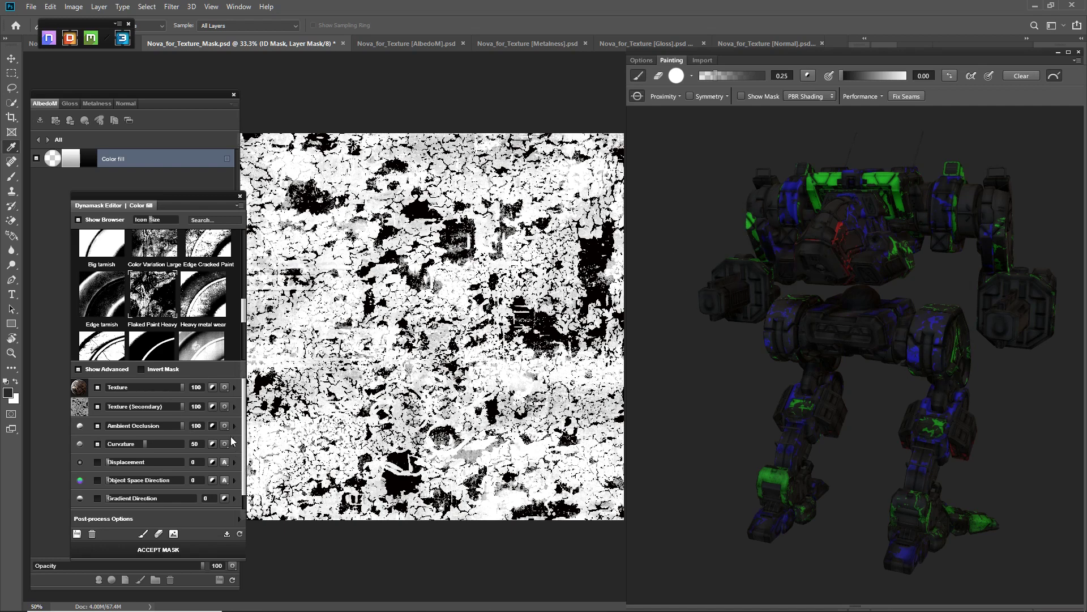
Set the secondary mask texture's brightness to -74 and contrast to 71, and the 3D paint brush's opacity to 0.20
{"action": "left_click", "coordinate": [234, 406]}
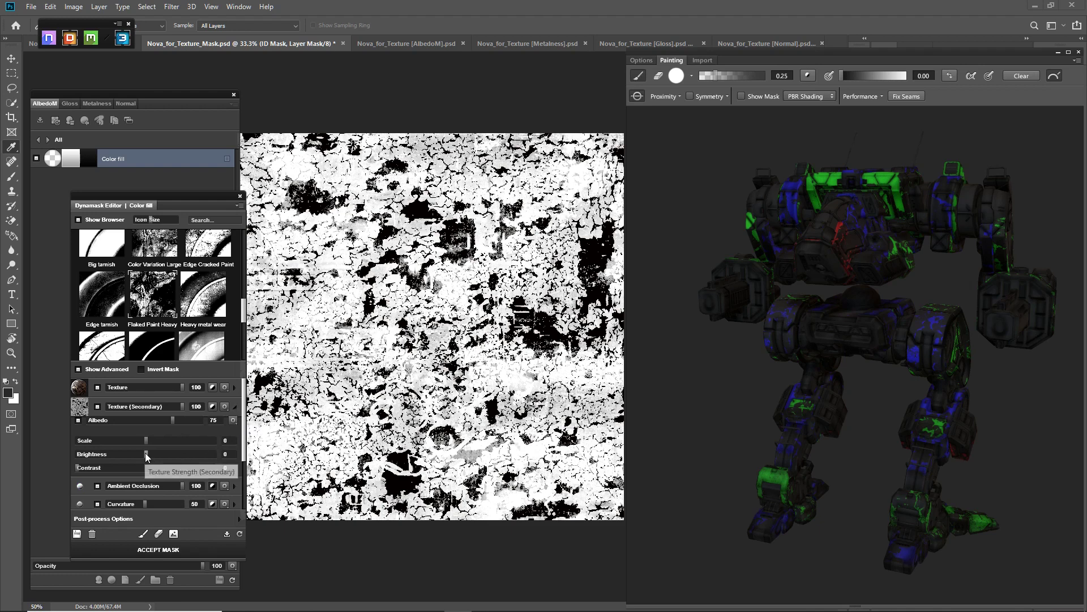
{"action": "left_click_drag", "start_coordinate": [146, 455], "coordinate": [169, 467]}
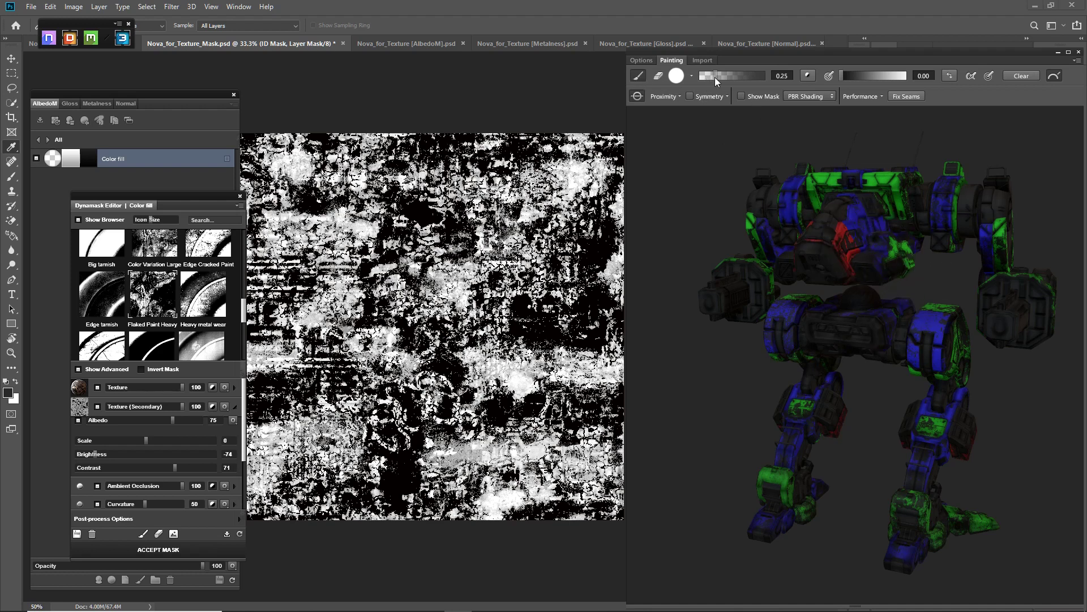
{"action": "left_click_drag", "start_coordinate": [712, 78], "coordinate": [712, 78]}
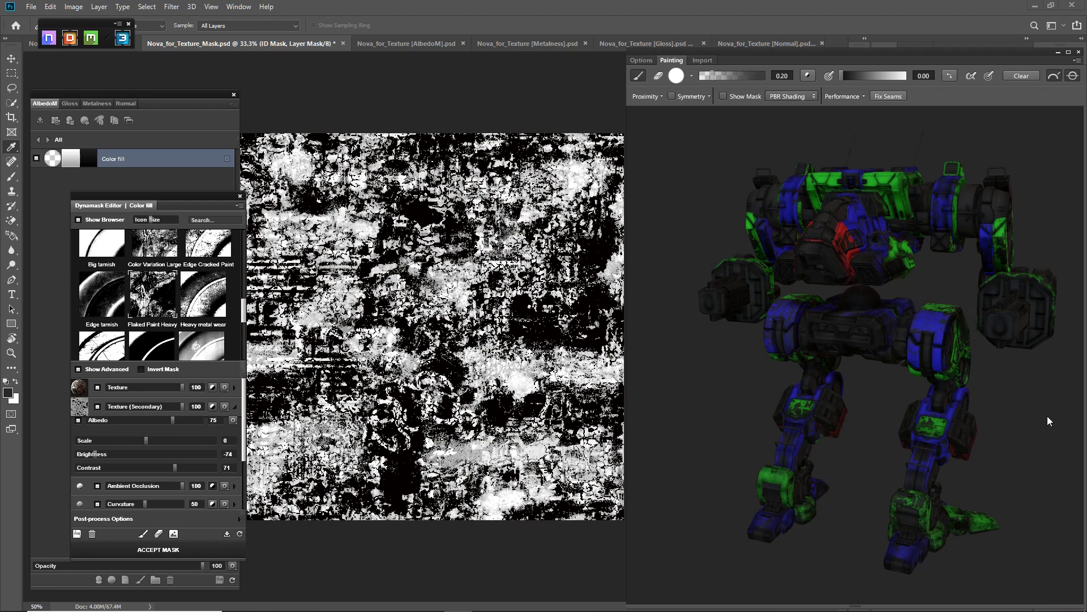
Test-paint over the flaking on the cockpit's side panels, erase the strokes, and return to the paint brush
{"action": "mouse_move", "coordinate": [1048, 416]}
{"action": "left_mouse_down", "text": "alt"}
{"action": "mouse_move", "coordinate": [1003, 438]}
{"action": "mouse_move", "coordinate": [1013, 439]}
{"action": "left_mouse_up", "text": "alt"}
{"action": "scroll", "coordinate": [829, 273], "scroll_direction": "up", "scroll_amount": 6}
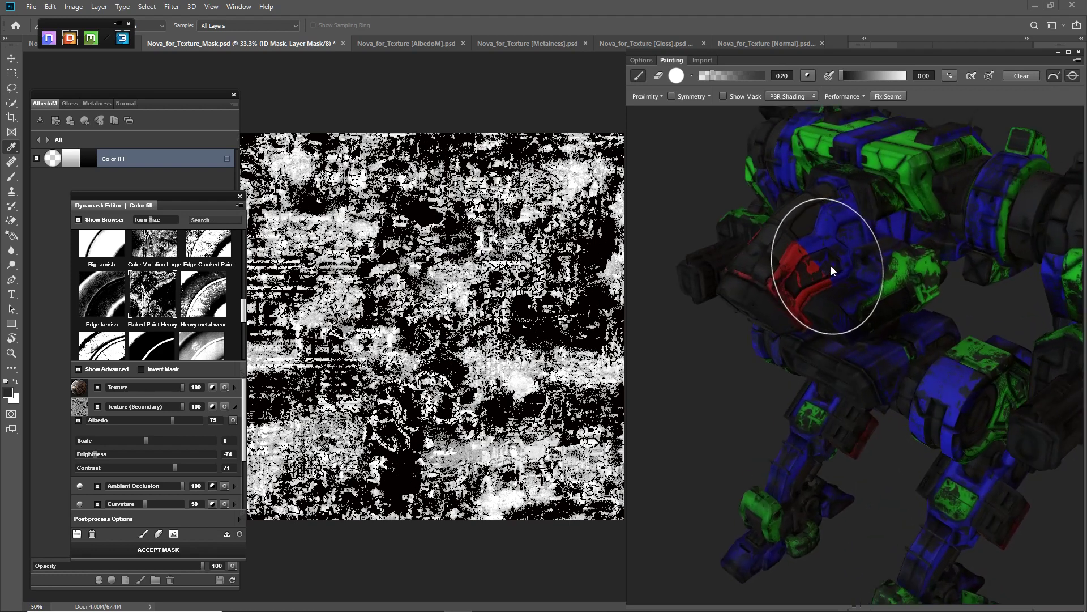
{"action": "left_click", "coordinate": [818, 274]}
{"action": "left_click", "coordinate": [818, 274]}
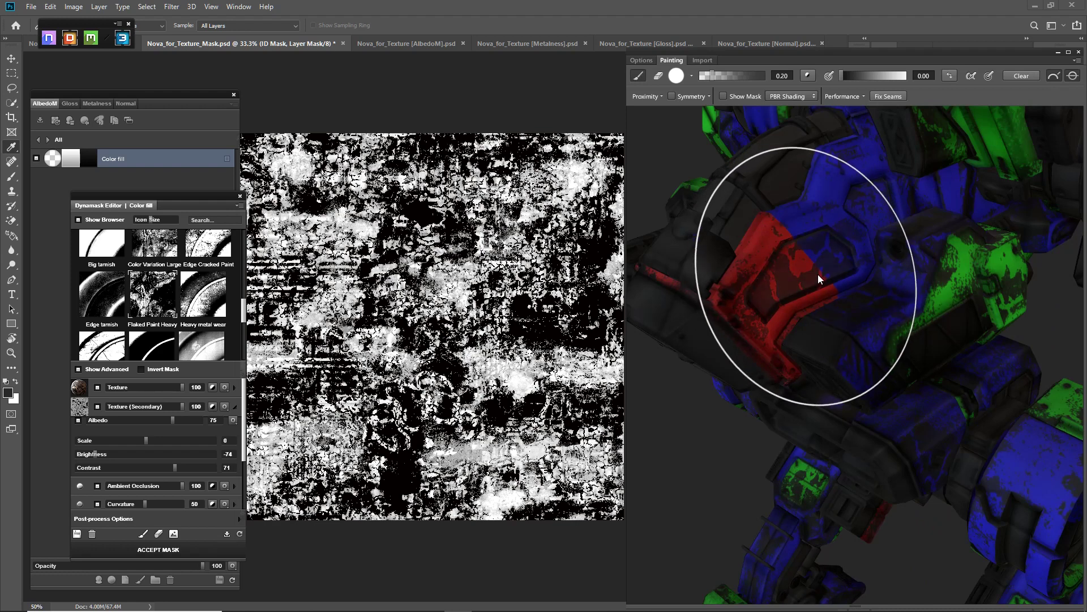
{"action": "left_click", "coordinate": [818, 274]}
{"action": "mouse_move", "coordinate": [786, 284]}
{"action": "left_mouse_down"}
{"action": "mouse_move", "coordinate": [767, 276]}
{"action": "mouse_move", "coordinate": [804, 249]}
{"action": "mouse_move", "coordinate": [854, 240]}
{"action": "mouse_move", "coordinate": [795, 287]}
{"action": "mouse_move", "coordinate": [818, 273]}
{"action": "mouse_move", "coordinate": [776, 271]}
{"action": "mouse_move", "coordinate": [845, 279]}
{"action": "left_mouse_up"}
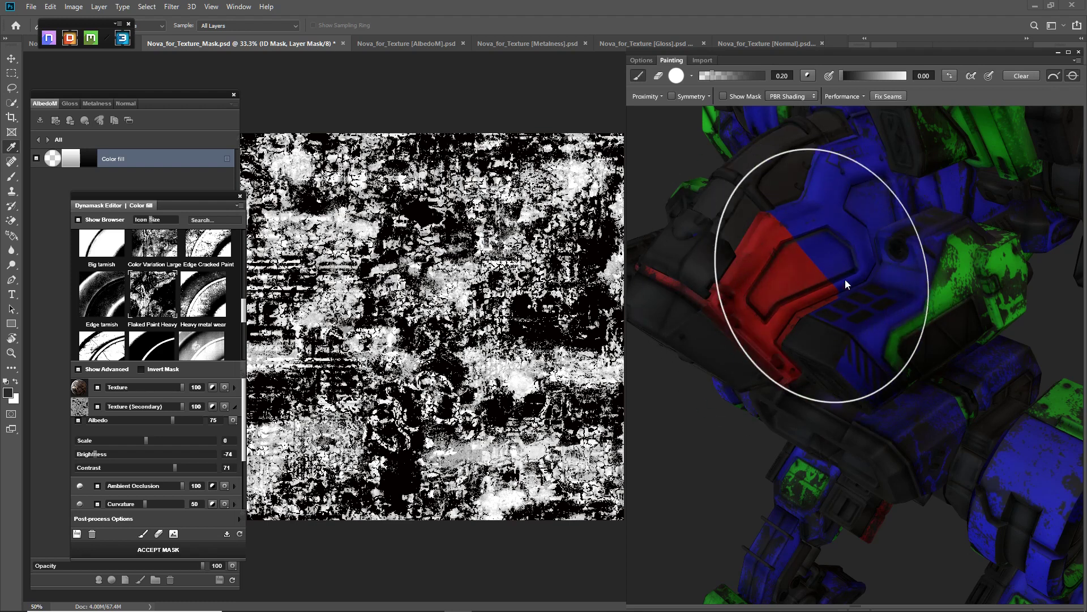
{"action": "left_click", "coordinate": [658, 77]}
{"action": "mouse_move", "coordinate": [801, 332]}
{"action": "left_mouse_down"}
{"action": "mouse_move", "coordinate": [862, 315]}
{"action": "mouse_move", "coordinate": [760, 337]}
{"action": "mouse_move", "coordinate": [728, 291]}
{"action": "mouse_move", "coordinate": [773, 250]}
{"action": "mouse_move", "coordinate": [817, 267]}
{"action": "mouse_move", "coordinate": [808, 291]}
{"action": "left_mouse_up"}
{"action": "left_click", "coordinate": [638, 75]}
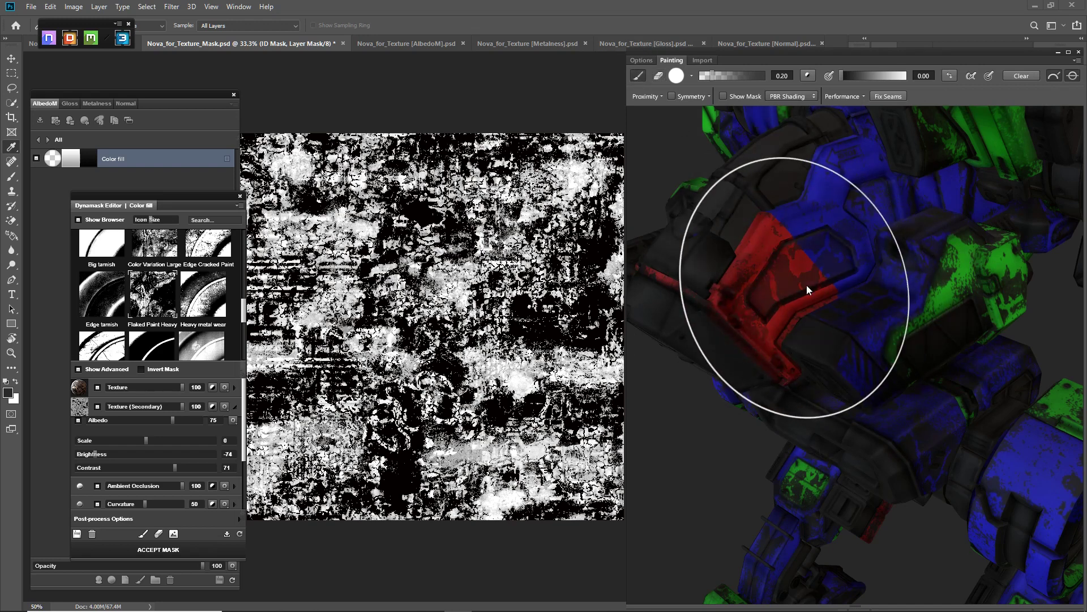
Paint the mask over the cockpit side, upper torso, left thigh and left shin plate to reduce the flaking there
{"action": "mouse_move", "coordinate": [891, 243]}
{"action": "left_mouse_down"}
{"action": "mouse_move", "coordinate": [929, 233]}
{"action": "mouse_move", "coordinate": [937, 215]}
{"action": "mouse_move", "coordinate": [866, 194]}
{"action": "mouse_move", "coordinate": [889, 200]}
{"action": "left_mouse_up"}
{"action": "scroll", "coordinate": [903, 308], "scroll_direction": "down", "scroll_amount": 5}
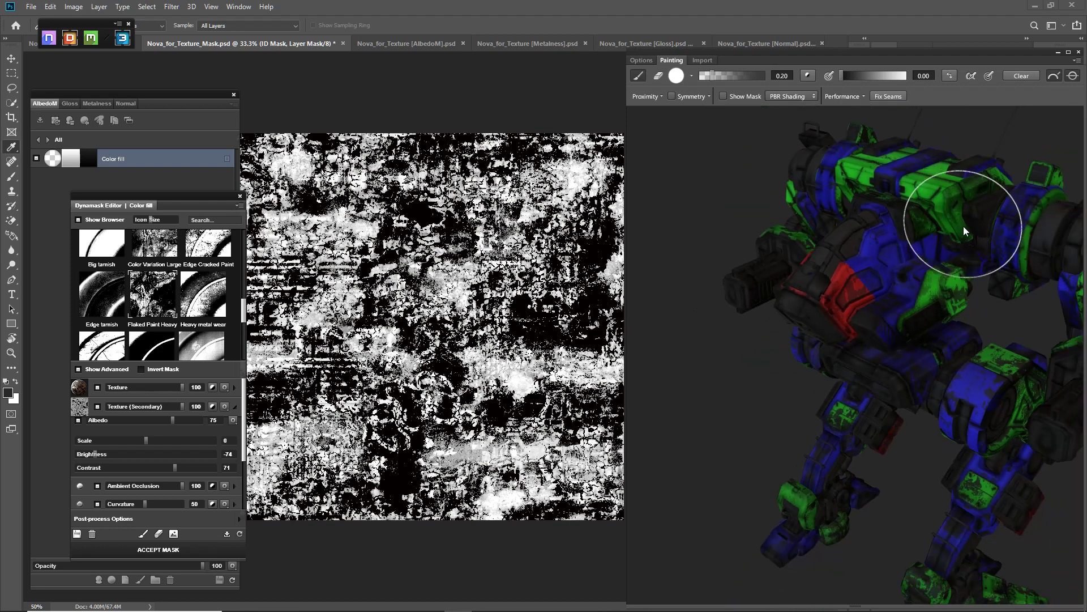
{"action": "left_click_drag", "start_coordinate": [995, 230], "coordinate": [1008, 233]}
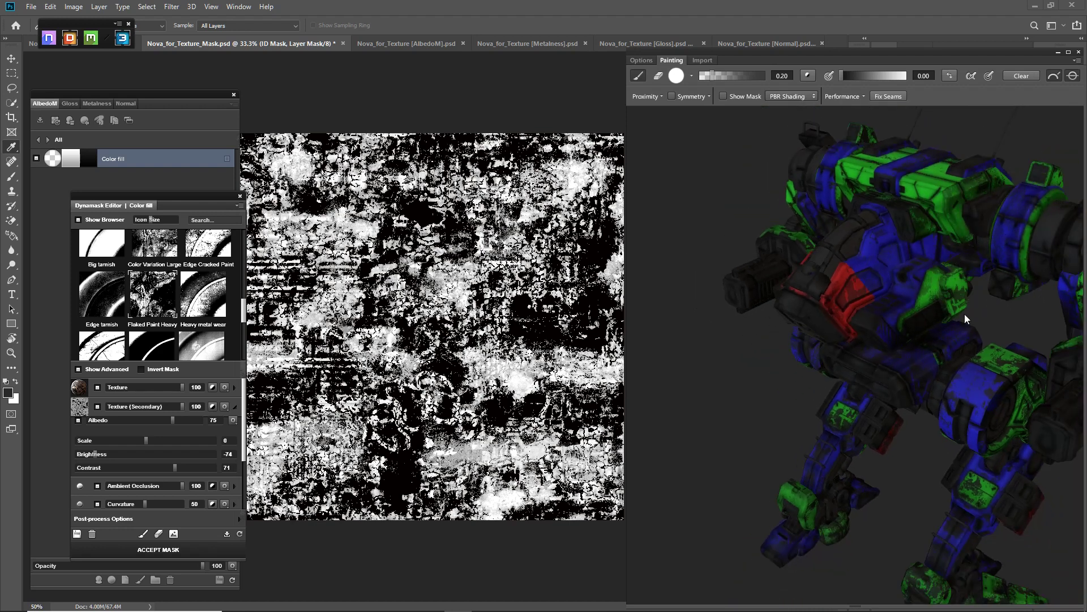
{"action": "mouse_move", "coordinate": [957, 308]}
{"action": "left_mouse_down"}
{"action": "mouse_move", "coordinate": [953, 297]}
{"action": "mouse_move", "coordinate": [963, 317]}
{"action": "left_mouse_up"}
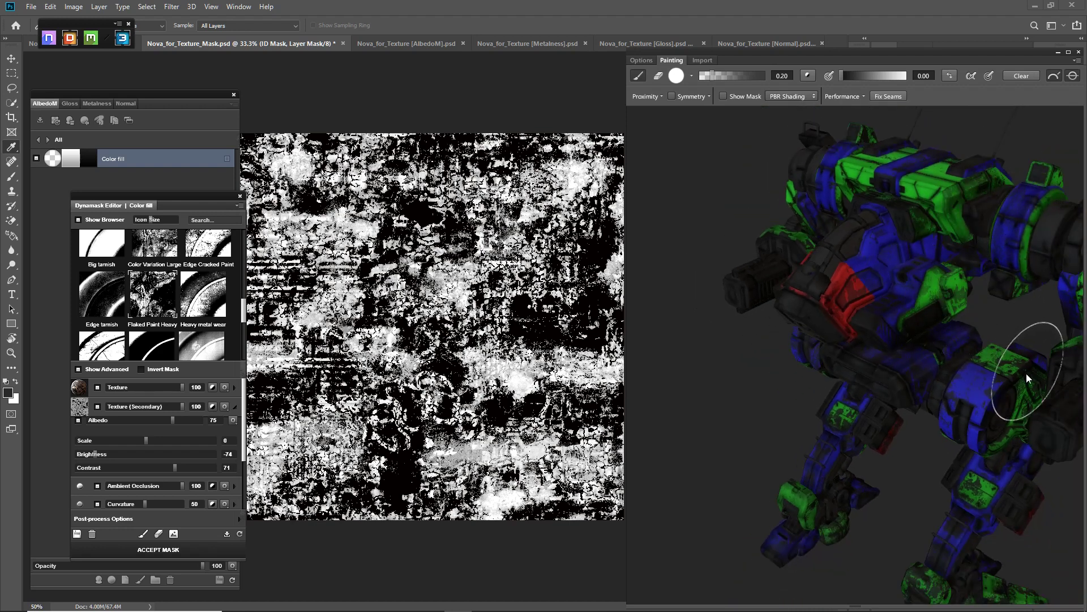
{"action": "mouse_move", "coordinate": [998, 379]}
{"action": "left_mouse_down"}
{"action": "mouse_move", "coordinate": [1000, 367]}
{"action": "mouse_move", "coordinate": [983, 368]}
{"action": "left_mouse_up"}
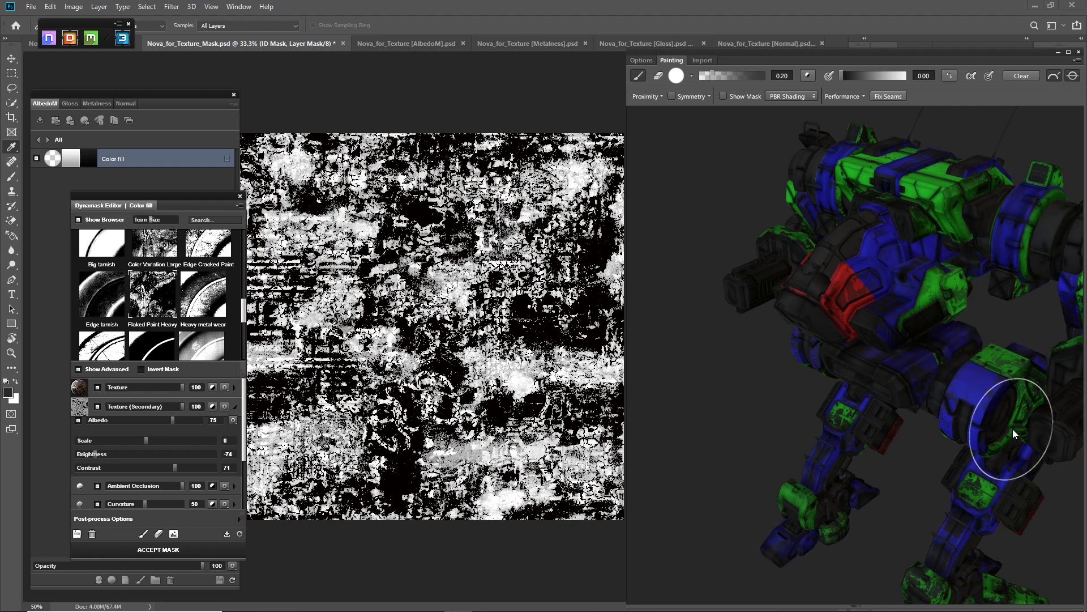
{"action": "left_click_drag", "start_coordinate": [987, 485], "coordinate": [974, 491]}
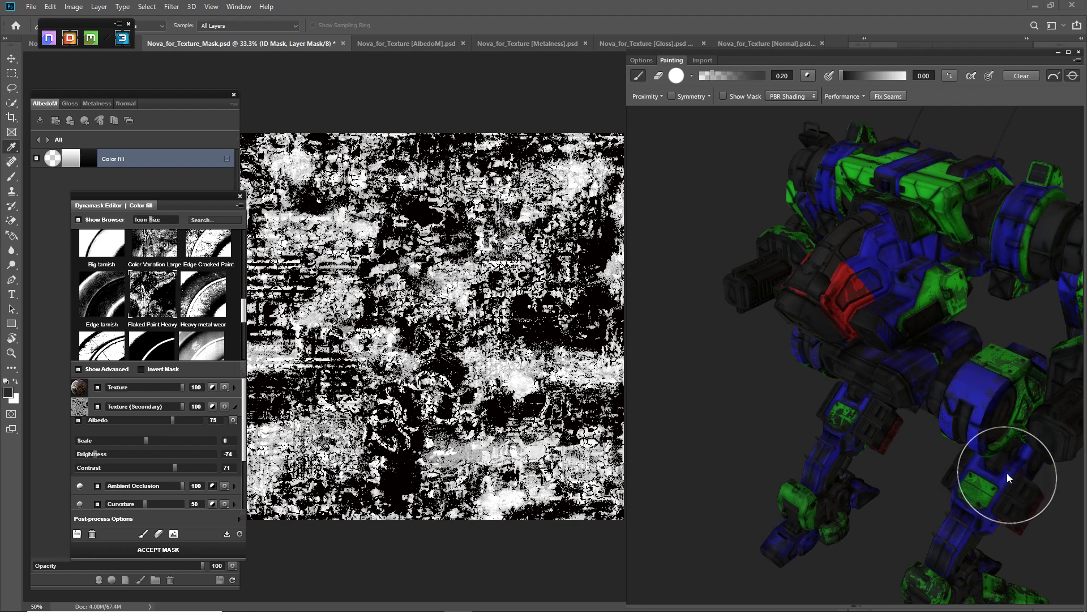
Paint the mask over the left foot armour and across the hips and right leg to soften the flaking
{"action": "scroll", "coordinate": [1007, 473], "scroll_direction": "down", "scroll_amount": 1}
{"action": "scroll", "coordinate": [974, 424], "scroll_direction": "up", "scroll_amount": 2}
{"action": "scroll", "coordinate": [935, 468], "scroll_direction": "up", "scroll_amount": 2}
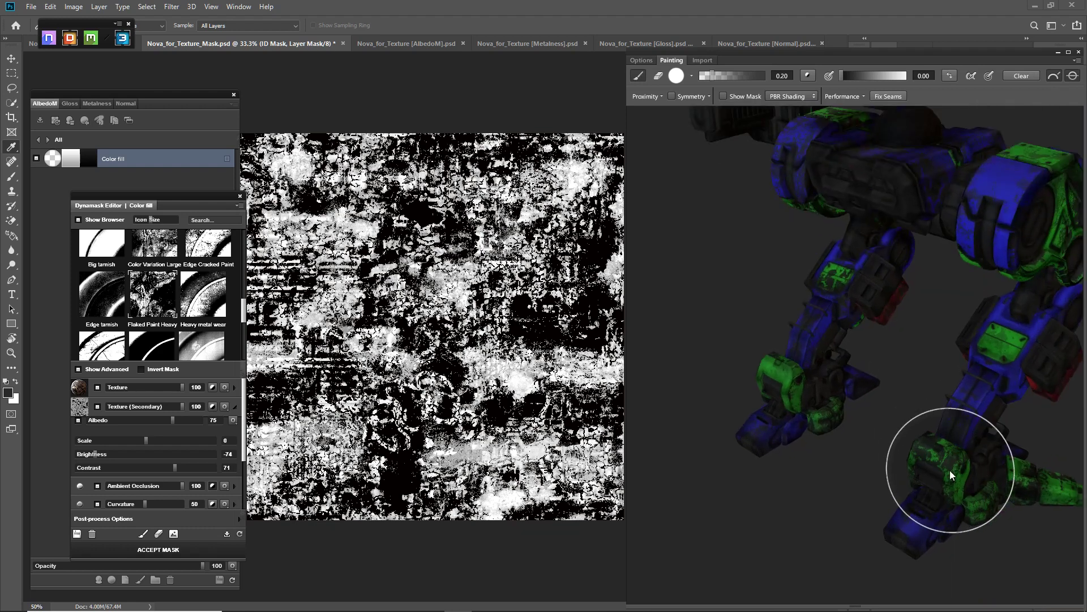
{"action": "mouse_move", "coordinate": [930, 465]}
{"action": "left_mouse_down"}
{"action": "mouse_move", "coordinate": [1003, 497]}
{"action": "mouse_move", "coordinate": [1062, 480]}
{"action": "left_mouse_up"}
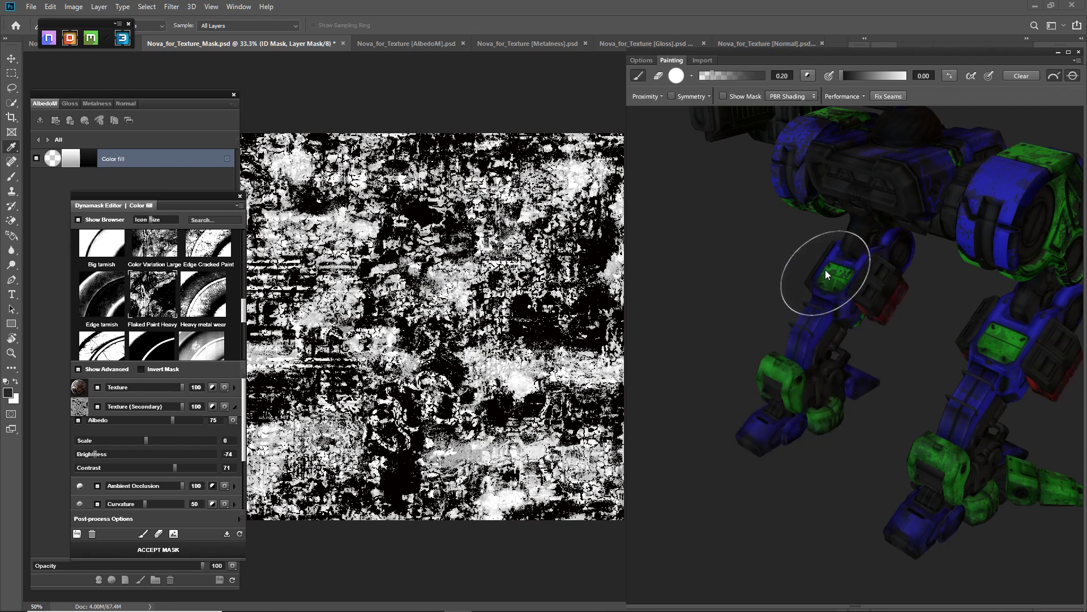
{"action": "mouse_move", "coordinate": [799, 195]}
{"action": "left_mouse_down"}
{"action": "mouse_move", "coordinate": [810, 119]}
{"action": "mouse_move", "coordinate": [797, 182]}
{"action": "mouse_move", "coordinate": [887, 142]}
{"action": "mouse_move", "coordinate": [937, 170]}
{"action": "mouse_move", "coordinate": [861, 152]}
{"action": "mouse_move", "coordinate": [929, 220]}
{"action": "left_mouse_up"}
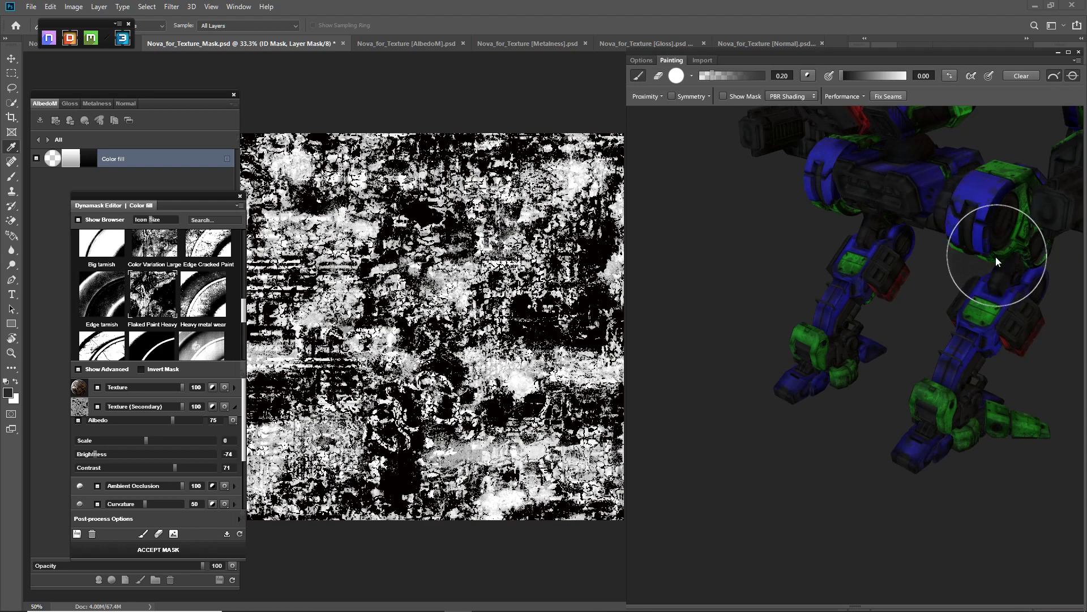
Paint the mask down the mech's left arm and gun pod and around the shoulders to soften the flaking
{"action": "right_click_drag", "start_coordinate": [954, 257], "coordinate": [1013, 276], "text": "alt"}
{"action": "mouse_move", "coordinate": [1013, 276]}
{"action": "middle_mouse_down", "text": "alt"}
{"action": "mouse_move", "coordinate": [996, 316]}
{"action": "mouse_move", "coordinate": [1017, 340]}
{"action": "mouse_move", "coordinate": [978, 334]}
{"action": "middle_mouse_up", "text": "alt"}
{"action": "scroll", "coordinate": [987, 258], "scroll_direction": "up", "scroll_amount": 5}
{"action": "mouse_move", "coordinate": [968, 244]}
{"action": "left_mouse_down"}
{"action": "mouse_move", "coordinate": [966, 233]}
{"action": "mouse_move", "coordinate": [1032, 338]}
{"action": "mouse_move", "coordinate": [1024, 377]}
{"action": "left_mouse_up"}
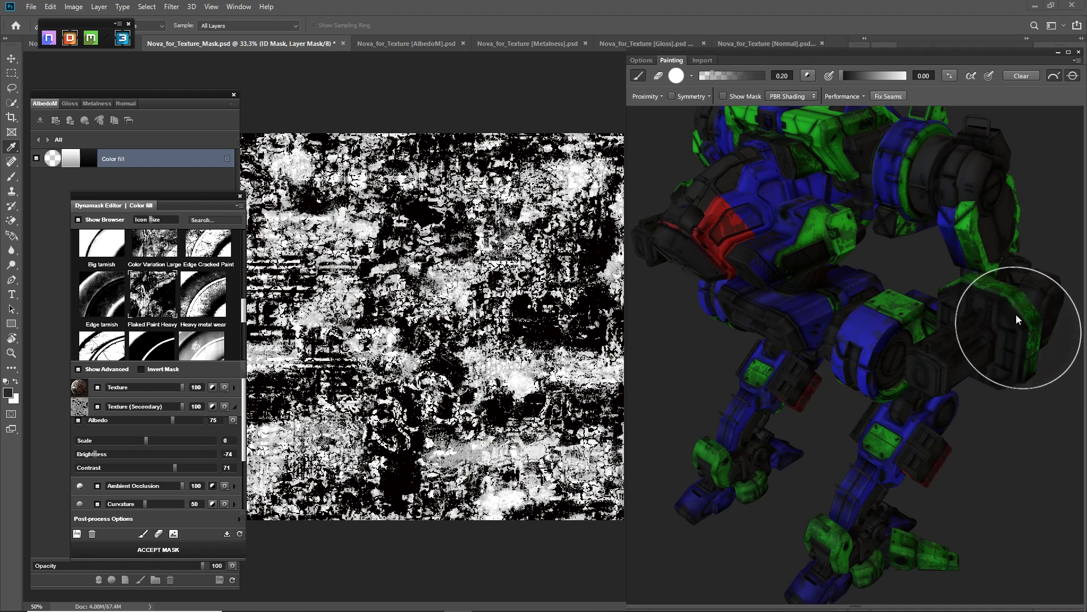
{"action": "mouse_move", "coordinate": [916, 203]}
{"action": "left_mouse_down", "text": "alt"}
{"action": "mouse_move", "coordinate": [933, 273]}
{"action": "mouse_move", "coordinate": [986, 244]}
{"action": "left_mouse_up", "text": "alt"}
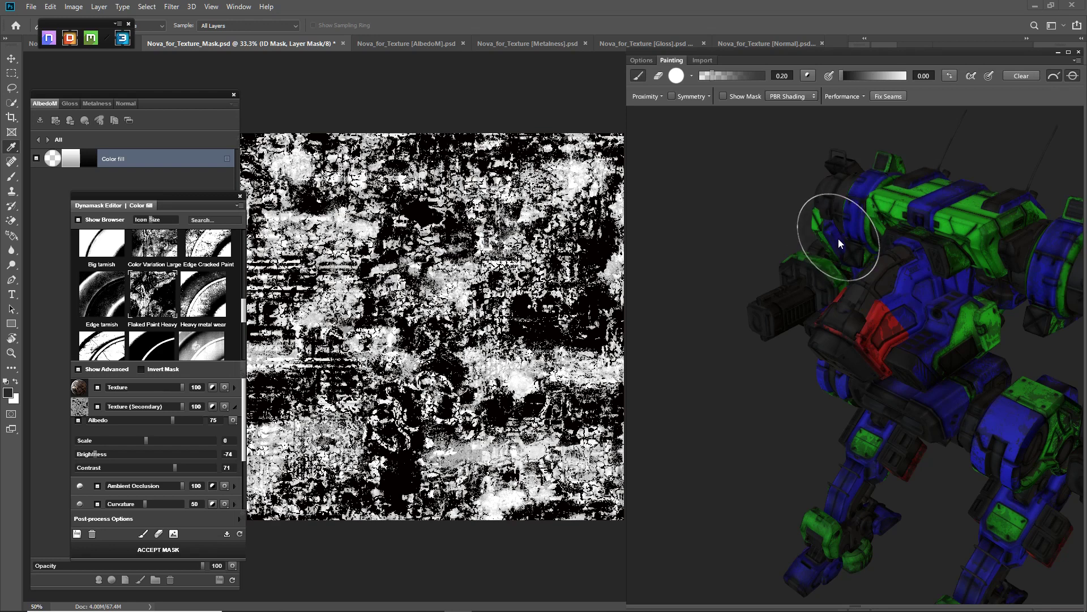
{"action": "scroll", "coordinate": [933, 385], "scroll_direction": "down", "scroll_amount": 1}
Paint the mask over the mech's right side, around the gun pod, hip and leg, to soften the flaking
{"action": "left_click_drag", "start_coordinate": [920, 493], "coordinate": [1054, 467], "text": "alt"}
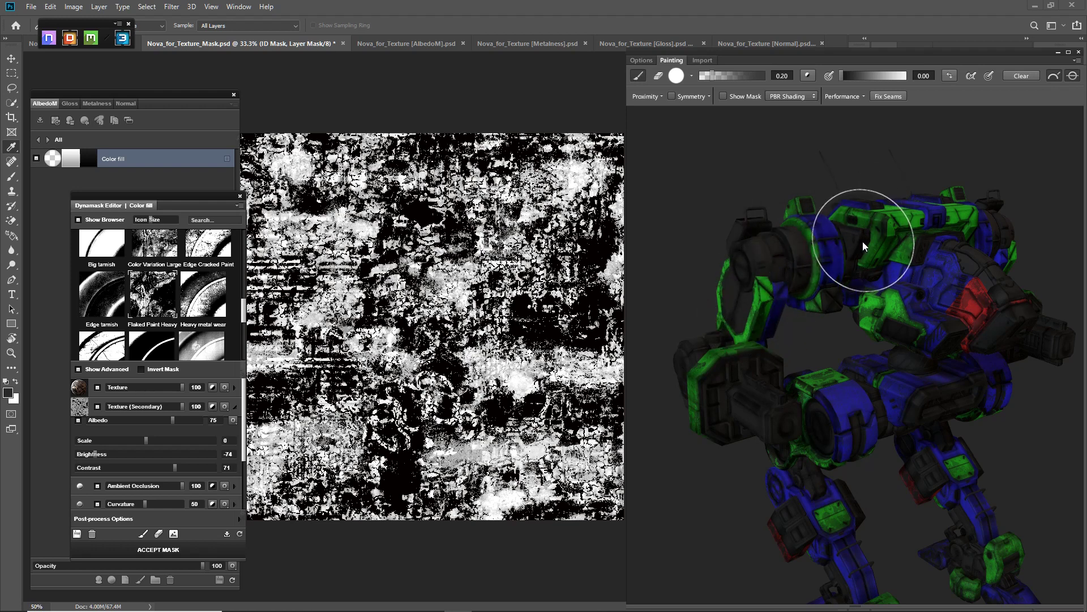
{"action": "mouse_move", "coordinate": [934, 447]}
{"action": "left_mouse_down", "text": "alt"}
{"action": "mouse_move", "coordinate": [943, 400]}
{"action": "mouse_move", "coordinate": [957, 392]}
{"action": "left_mouse_up", "text": "alt"}
{"action": "mouse_move", "coordinate": [815, 395]}
{"action": "left_mouse_down"}
{"action": "mouse_move", "coordinate": [858, 346]}
{"action": "mouse_move", "coordinate": [885, 371]}
{"action": "mouse_move", "coordinate": [819, 399]}
{"action": "left_mouse_up"}
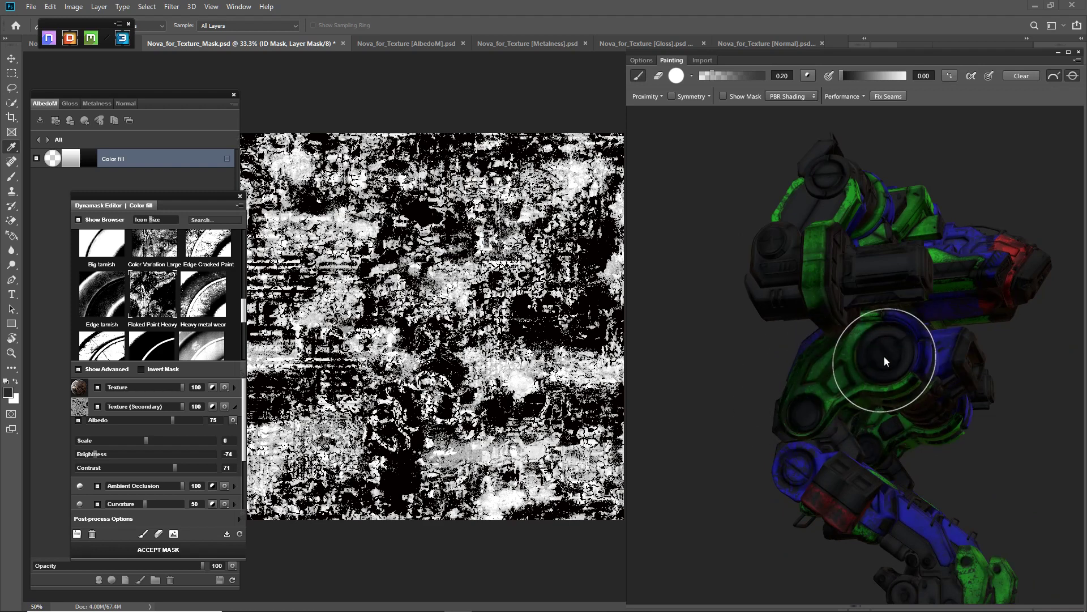
{"action": "left_click_drag", "start_coordinate": [974, 477], "coordinate": [979, 525], "text": "alt"}
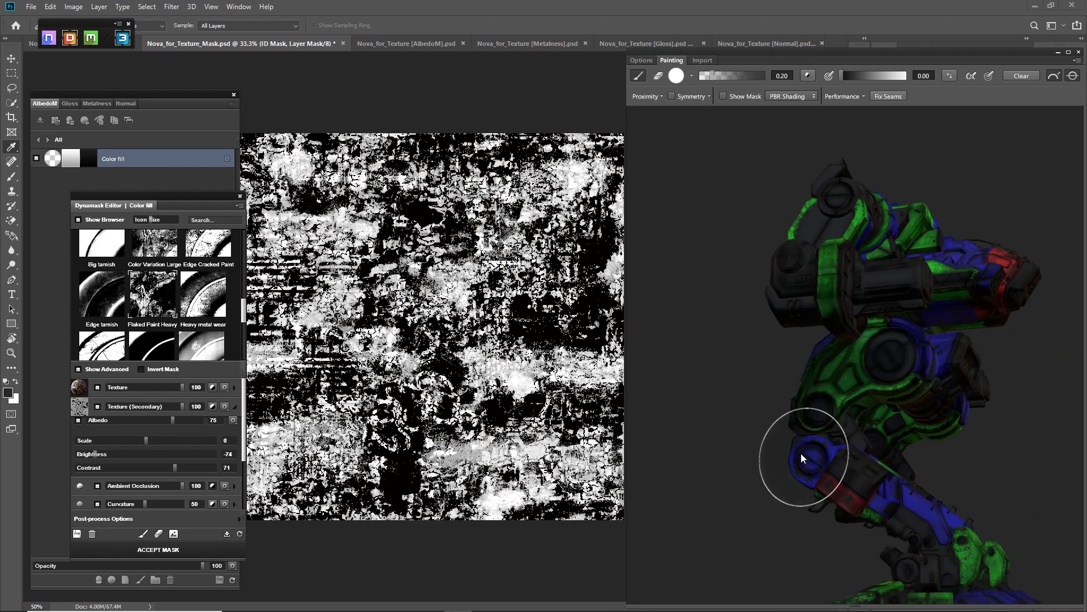
{"action": "left_click_drag", "start_coordinate": [811, 470], "coordinate": [933, 469], "text": "alt"}
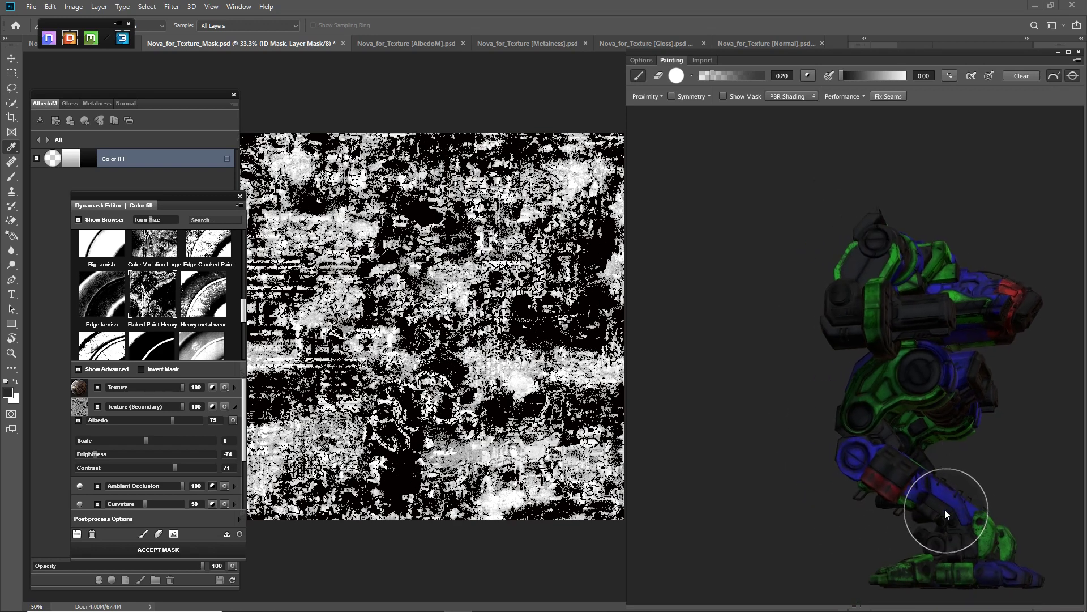
{"action": "mouse_move", "coordinate": [990, 537]}
{"action": "left_mouse_down", "text": "alt"}
{"action": "mouse_move", "coordinate": [920, 453]}
{"action": "mouse_move", "coordinate": [909, 474]}
{"action": "mouse_move", "coordinate": [916, 519]}
{"action": "left_mouse_up", "text": "alt"}
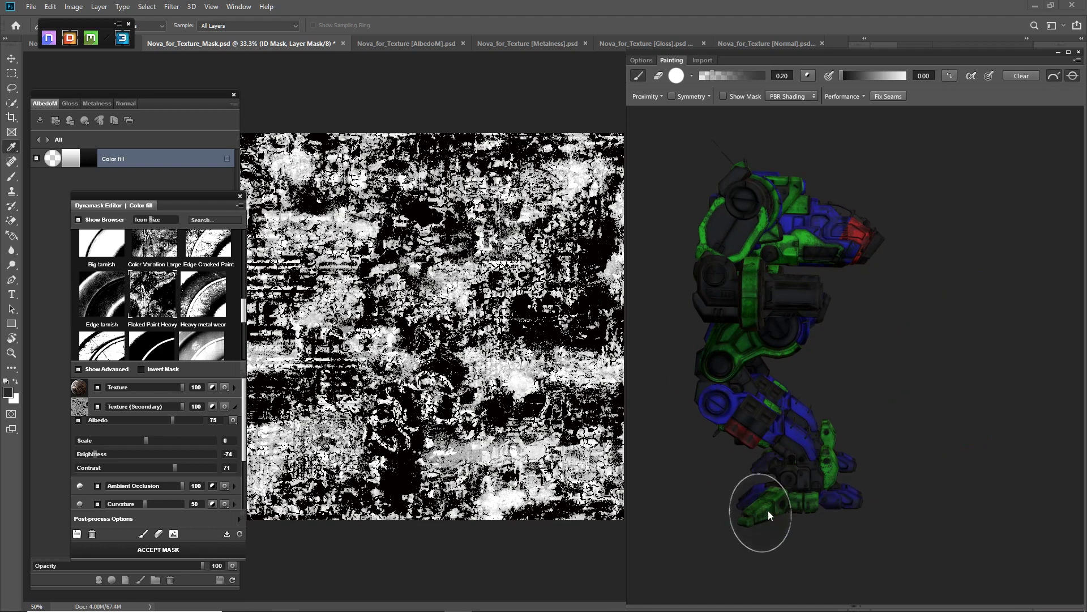
Inspect the flaking from the mech's back and front, and accept the painted mask
{"action": "left_click_drag", "start_coordinate": [780, 462], "coordinate": [954, 467], "text": "alt"}
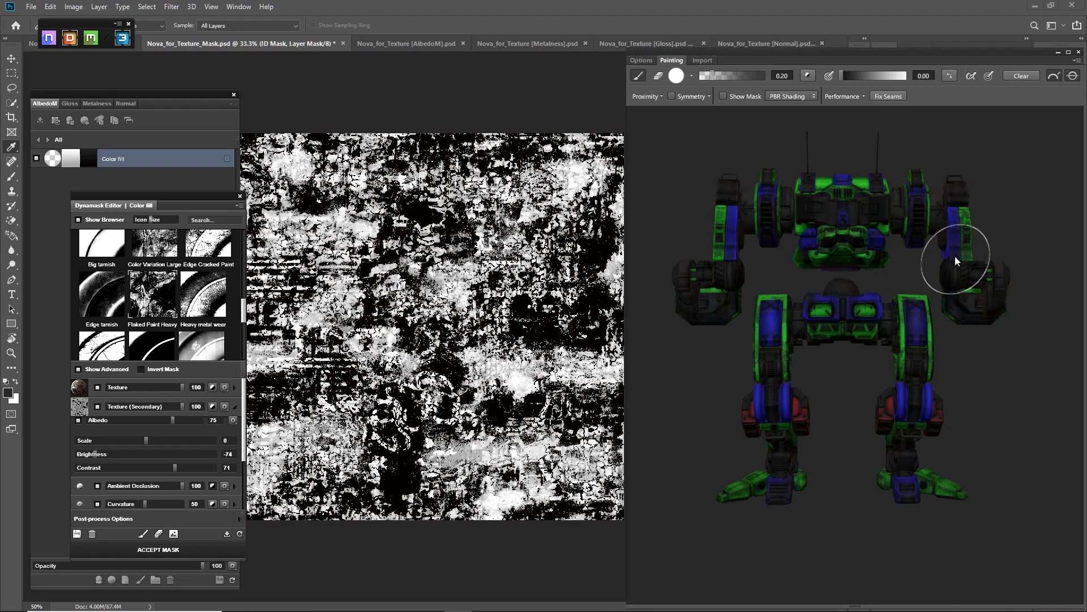
{"action": "right_click_drag", "start_coordinate": [952, 323], "coordinate": [973, 445], "text": "alt"}
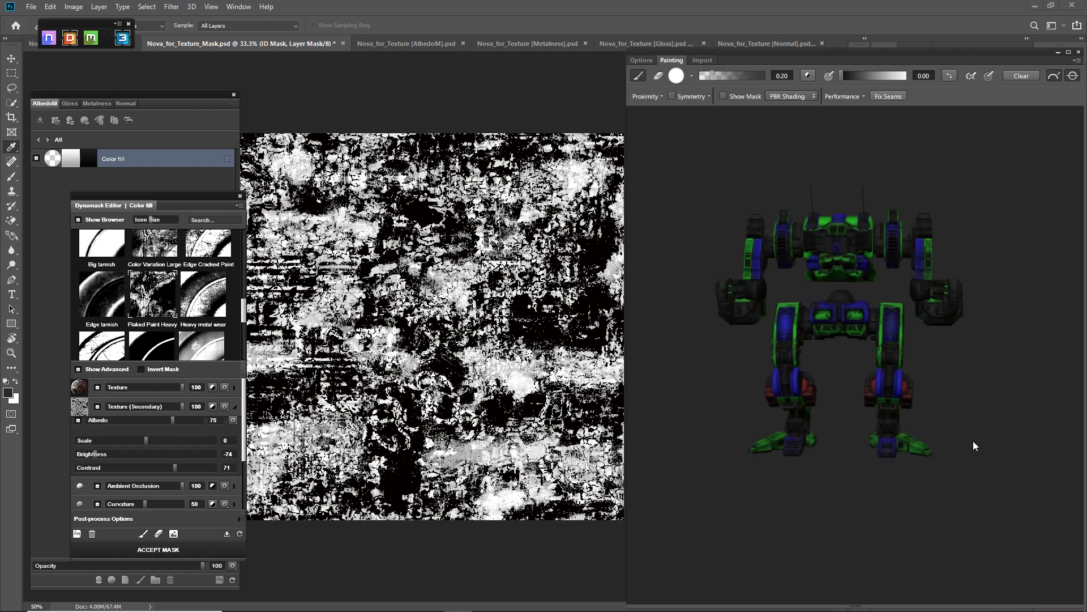
{"action": "mouse_move", "coordinate": [973, 445]}
{"action": "left_mouse_down", "text": "alt"}
{"action": "mouse_move", "coordinate": [809, 466]}
{"action": "mouse_move", "coordinate": [936, 388]}
{"action": "mouse_move", "coordinate": [833, 372]}
{"action": "left_mouse_up", "text": "alt"}
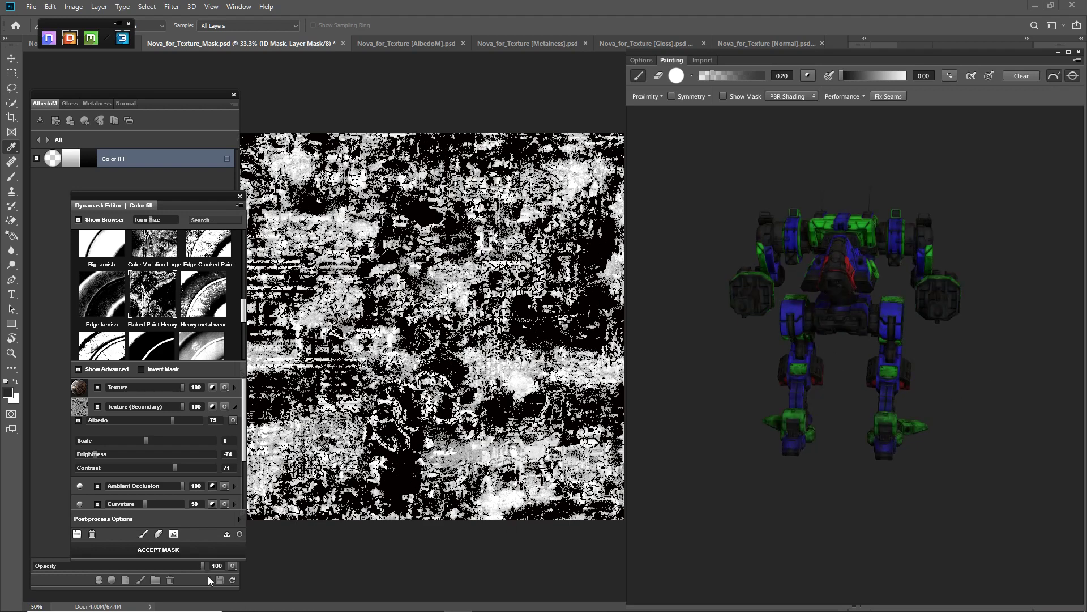
{"action": "left_click", "coordinate": [195, 552]}
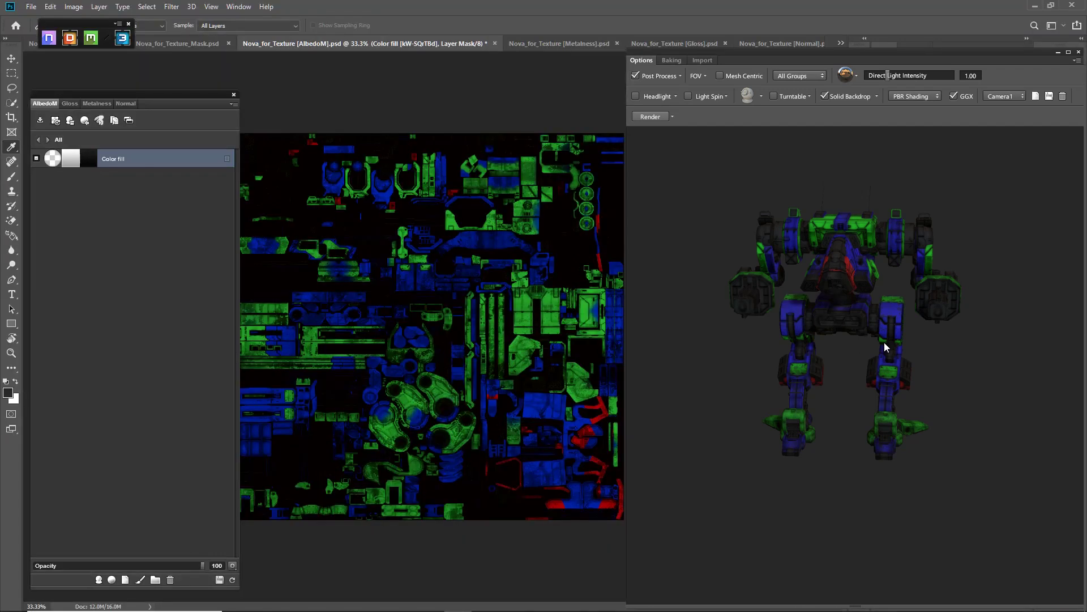
{"action": "middle_click_drag", "start_coordinate": [972, 377], "coordinate": [1001, 396]}
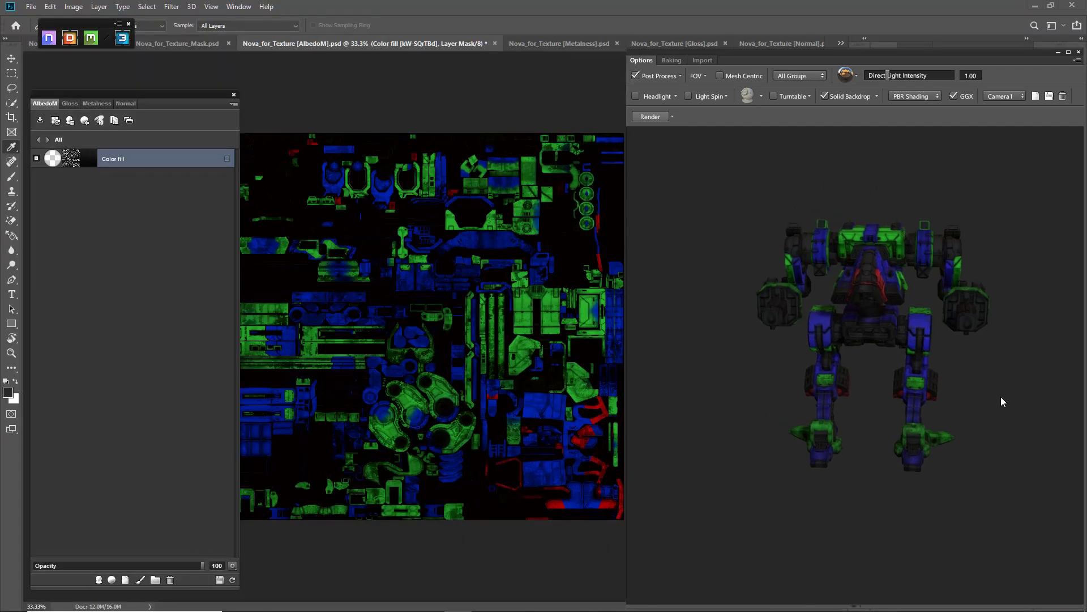
Add a second color fill layer above the first and set its color to black, 000000
{"action": "left_click", "coordinate": [125, 580]}
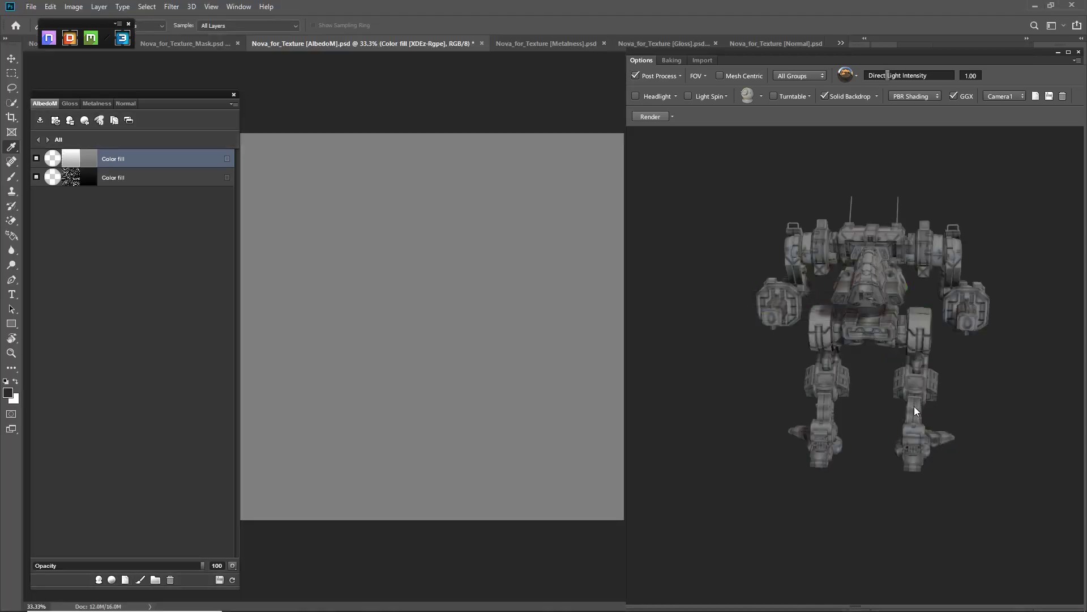
{"action": "left_click", "coordinate": [89, 161]}
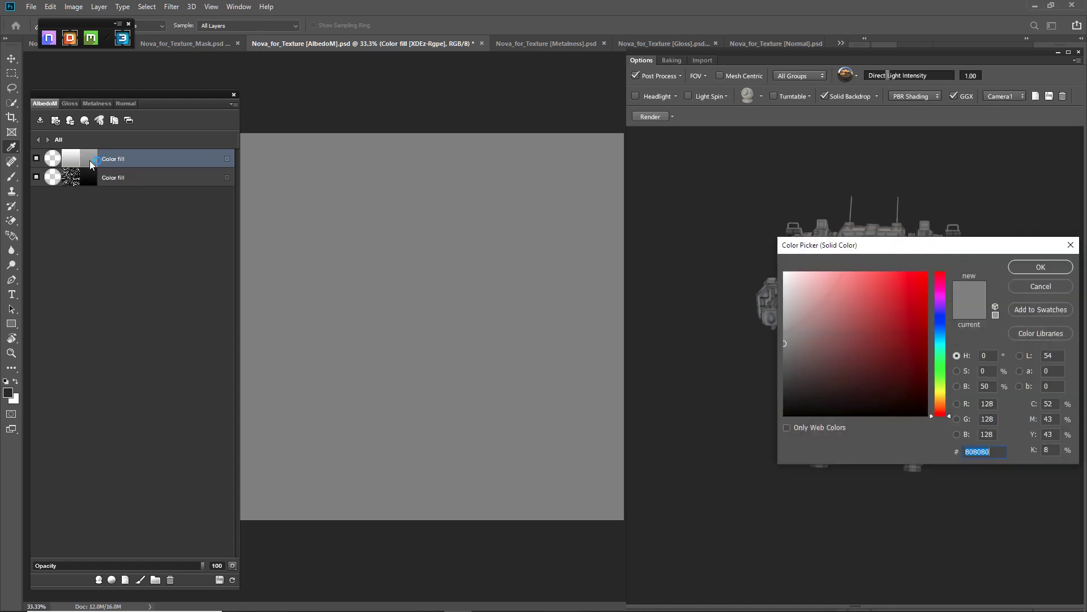
{"action": "left_click_drag", "start_coordinate": [893, 386], "coordinate": [776, 433]}
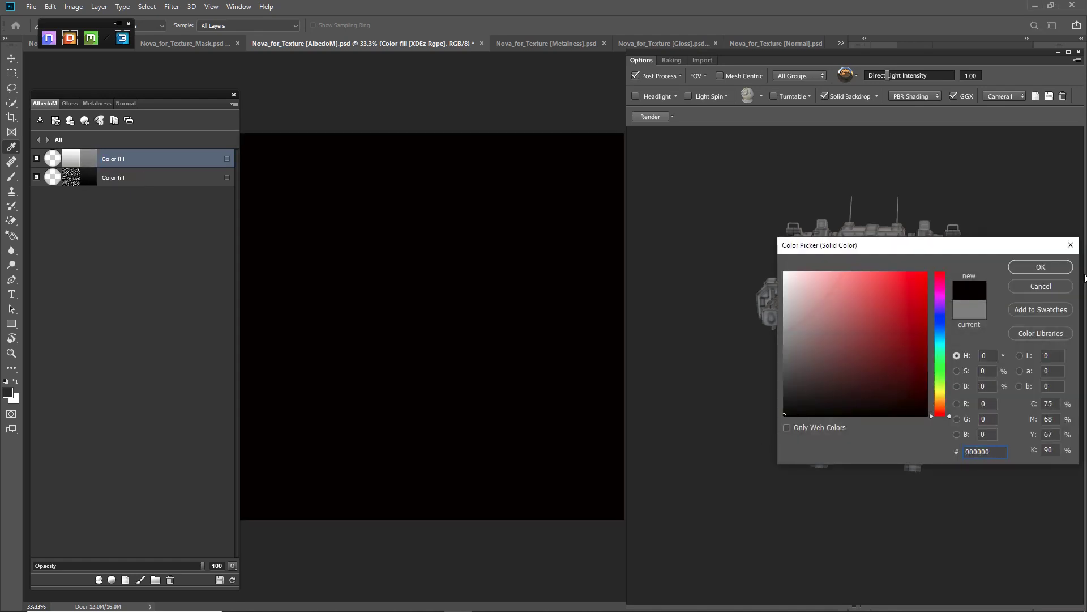
{"action": "left_click", "coordinate": [1057, 266]}
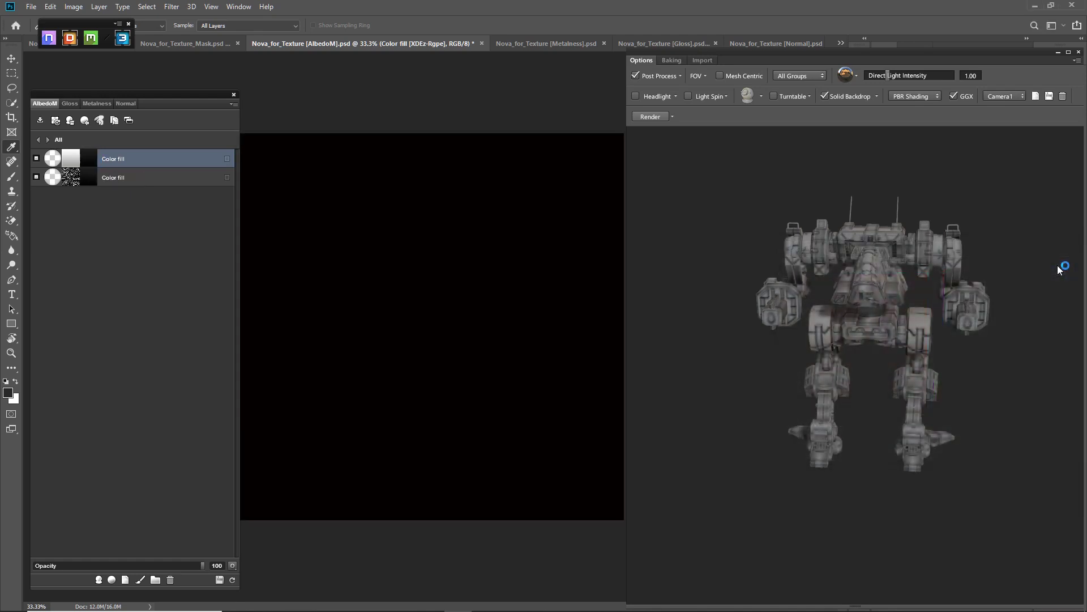
Open the new color fill's mask in full shaded mode and apply the Edge Cracked Paint preset
{"action": "left_click", "coordinate": [72, 163]}
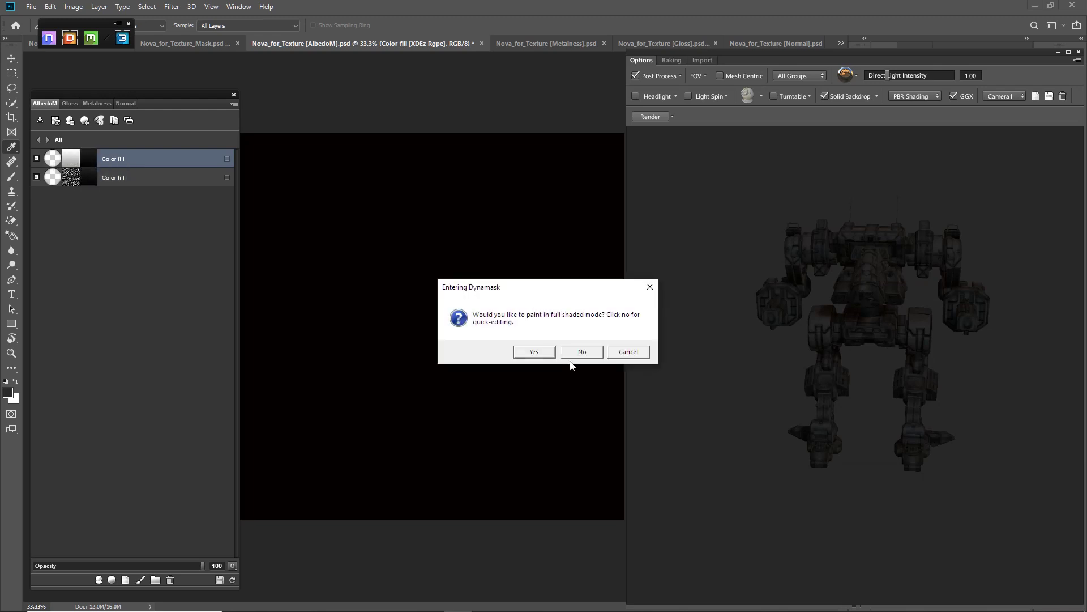
{"action": "left_click", "coordinate": [541, 353]}
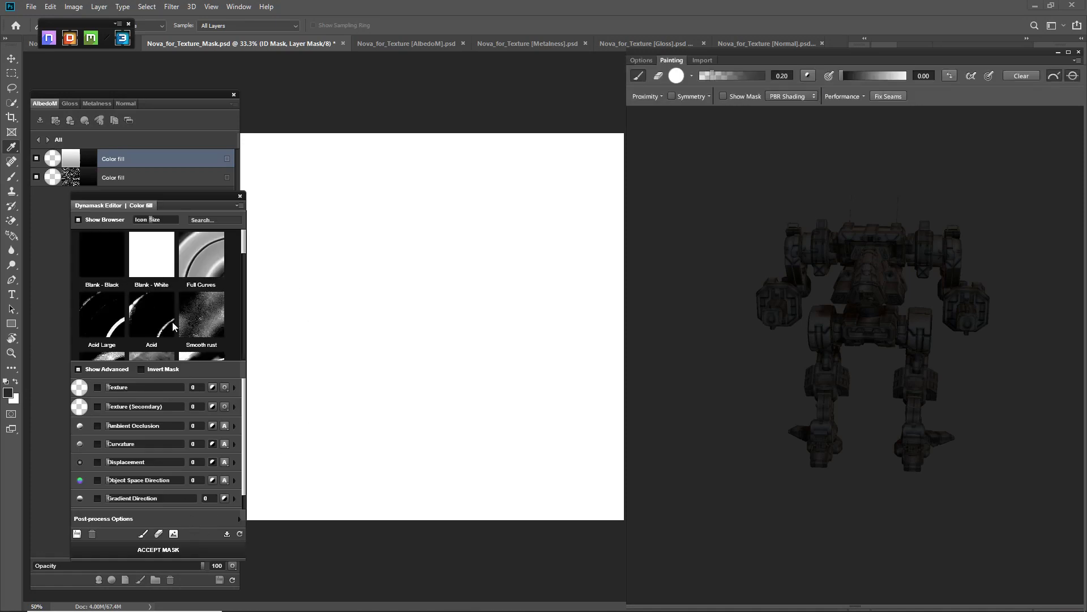
{"action": "scroll", "coordinate": [172, 322], "scroll_direction": "down", "scroll_amount": 5}
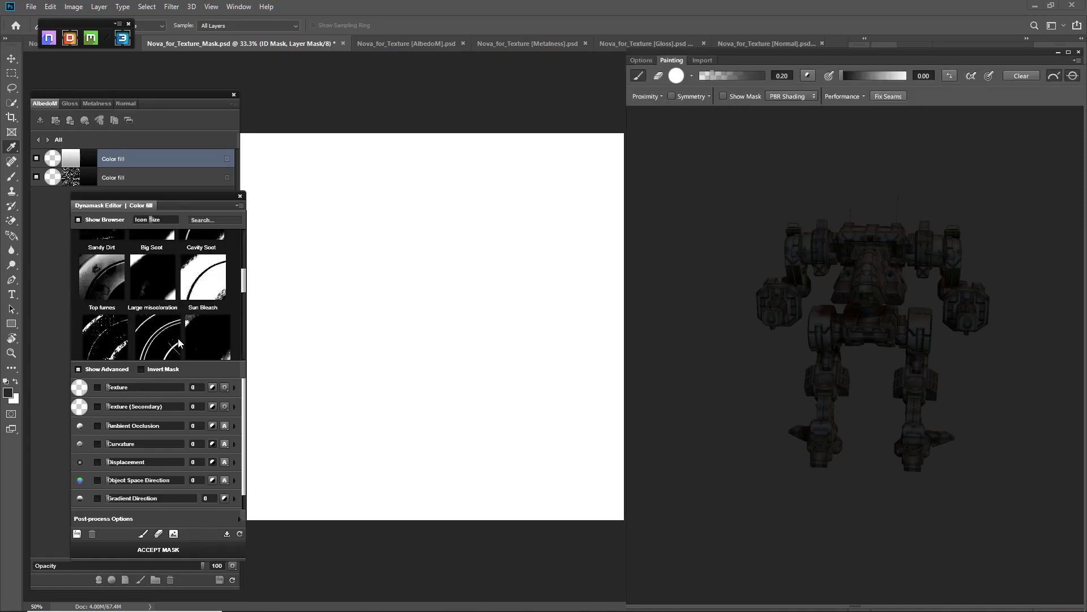
{"action": "scroll", "coordinate": [219, 320], "scroll_direction": "down", "scroll_amount": 2}
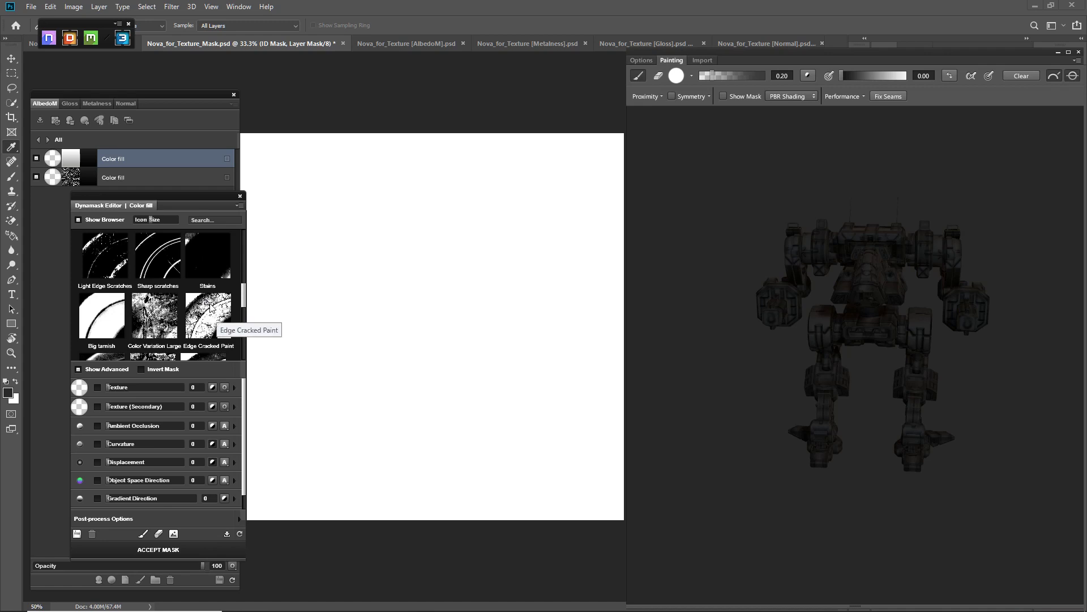
{"action": "left_click", "coordinate": [211, 309]}
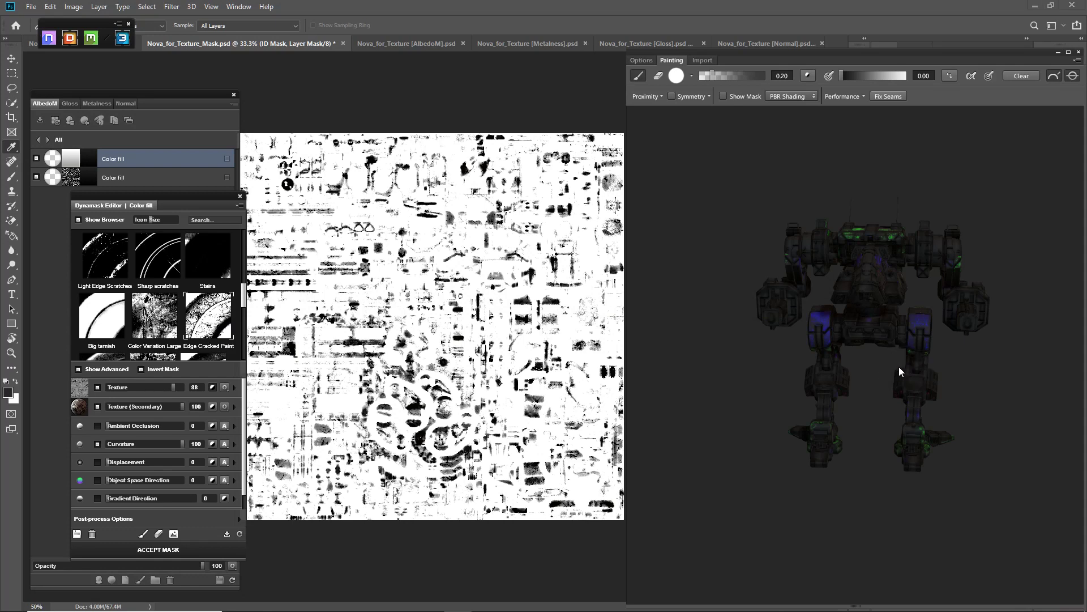
Expand the mask's Curvature settings and lower Big to 21 and Huge to 9
{"action": "middle_click_drag", "start_coordinate": [889, 375], "coordinate": [888, 387], "text": "alt"}
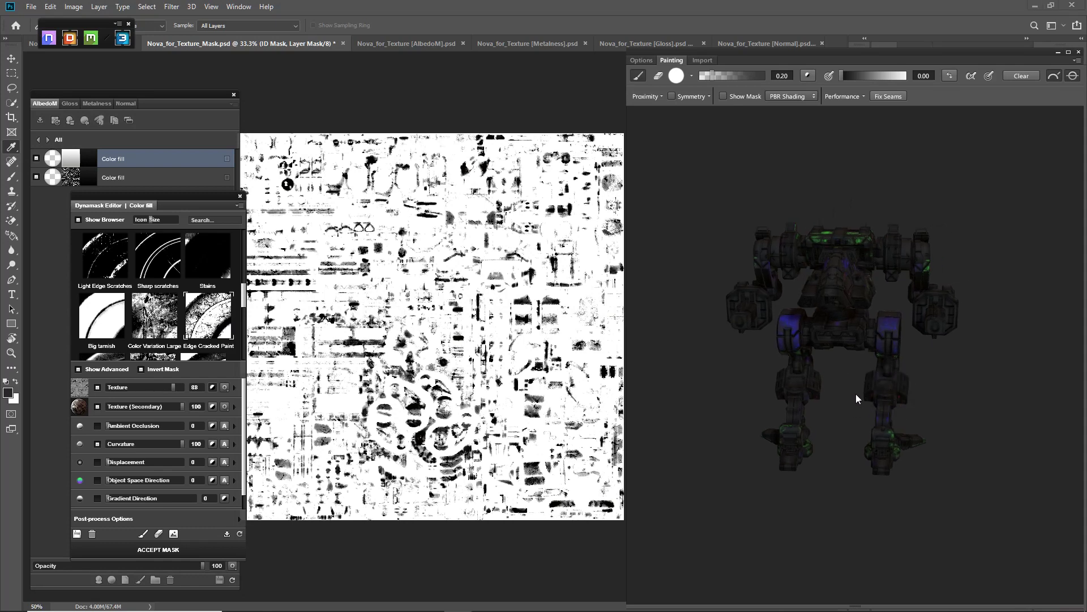
{"action": "scroll", "coordinate": [846, 388], "scroll_direction": "up", "scroll_amount": 5}
{"action": "mouse_move", "coordinate": [854, 429]}
{"action": "left_mouse_down", "text": "alt"}
{"action": "mouse_move", "coordinate": [819, 436]}
{"action": "mouse_move", "coordinate": [839, 427]}
{"action": "left_mouse_up", "text": "alt"}
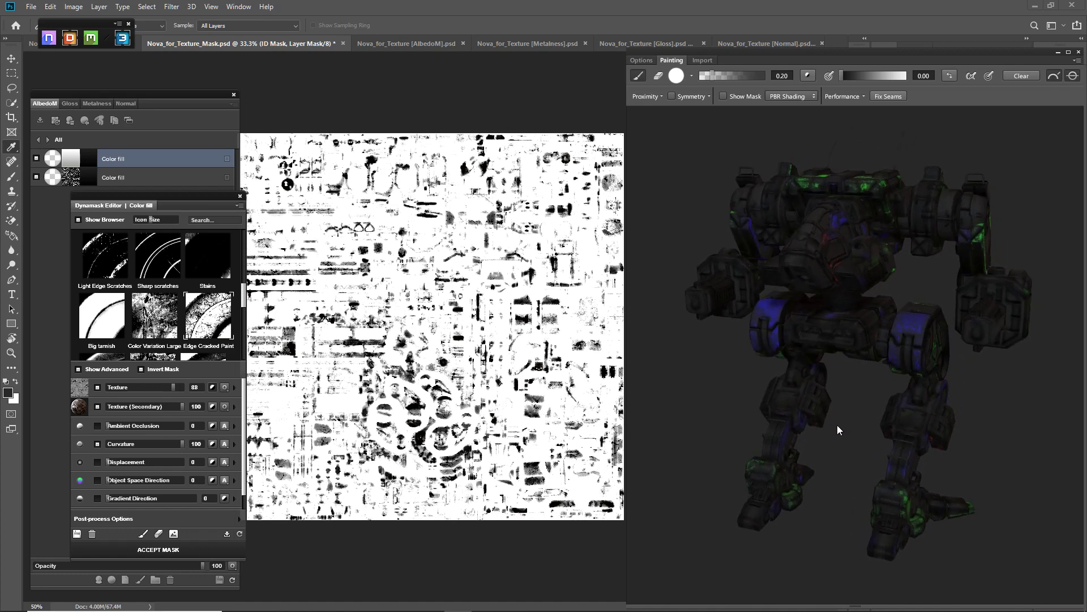
{"action": "left_click", "coordinate": [234, 443]}
{"action": "scroll", "coordinate": [202, 427], "scroll_direction": "down", "scroll_amount": 3}
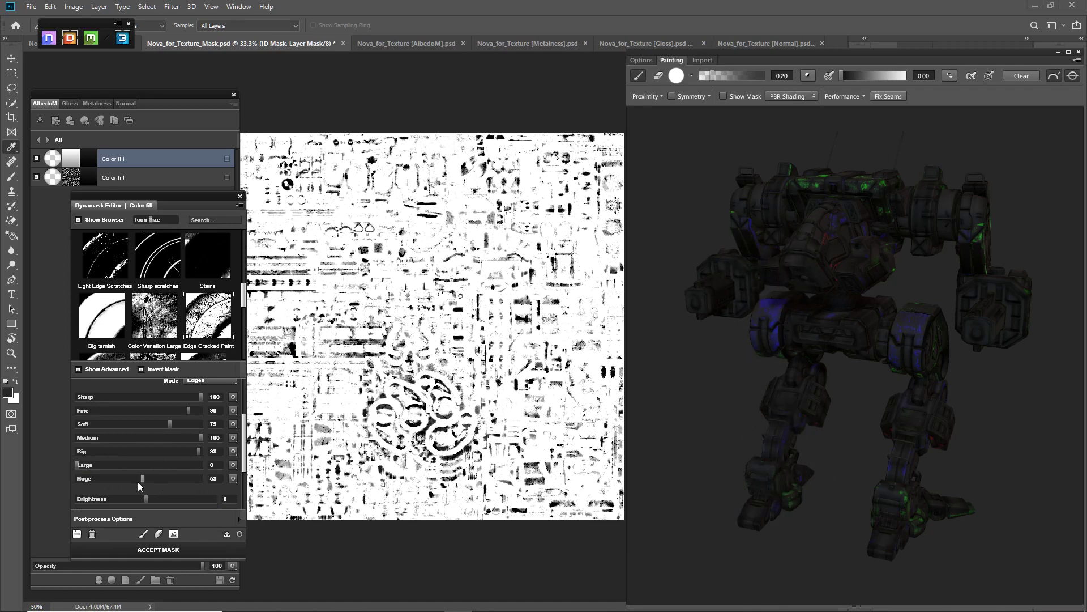
{"action": "left_click_drag", "start_coordinate": [94, 481], "coordinate": [88, 484]}
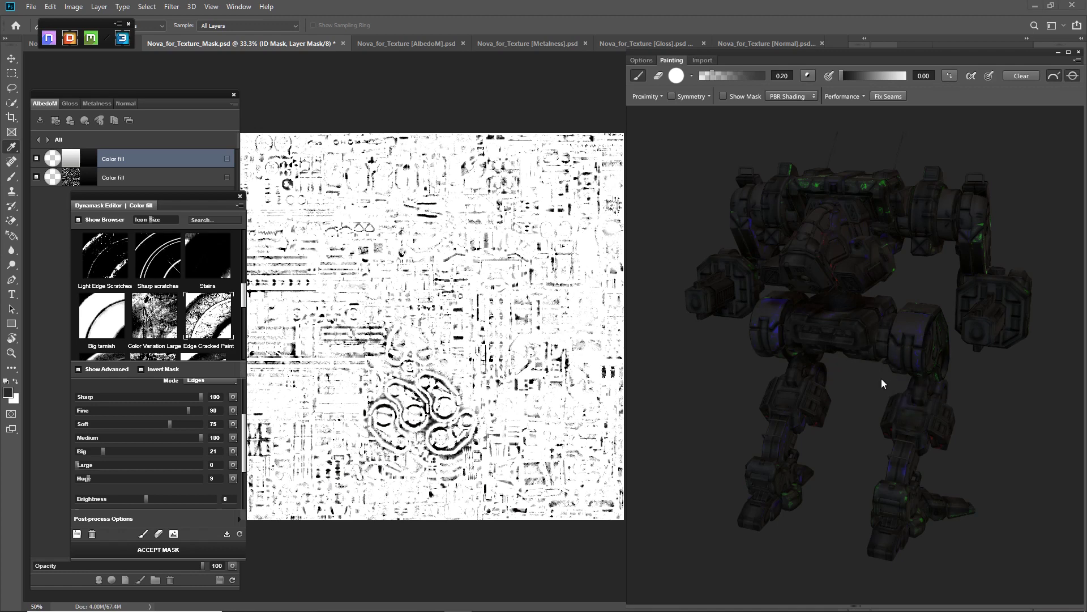
Tune the Curvature detail levels, setting Soft to 95, Medium to 65 and Big to 55
{"action": "middle_click_drag", "start_coordinate": [881, 383], "coordinate": [889, 384]}
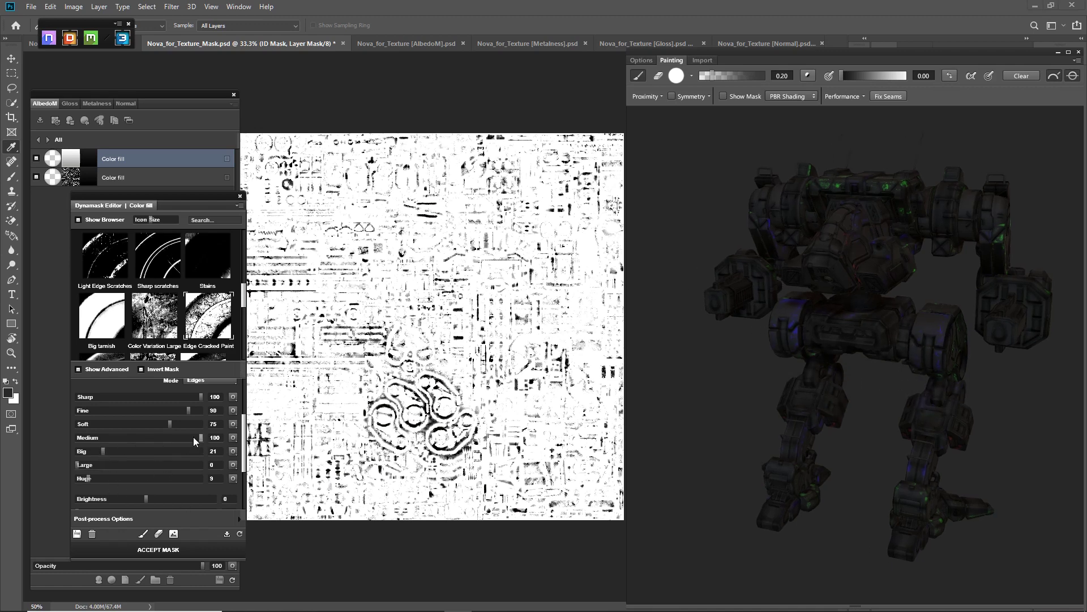
{"action": "left_click_drag", "start_coordinate": [152, 436], "coordinate": [152, 435]}
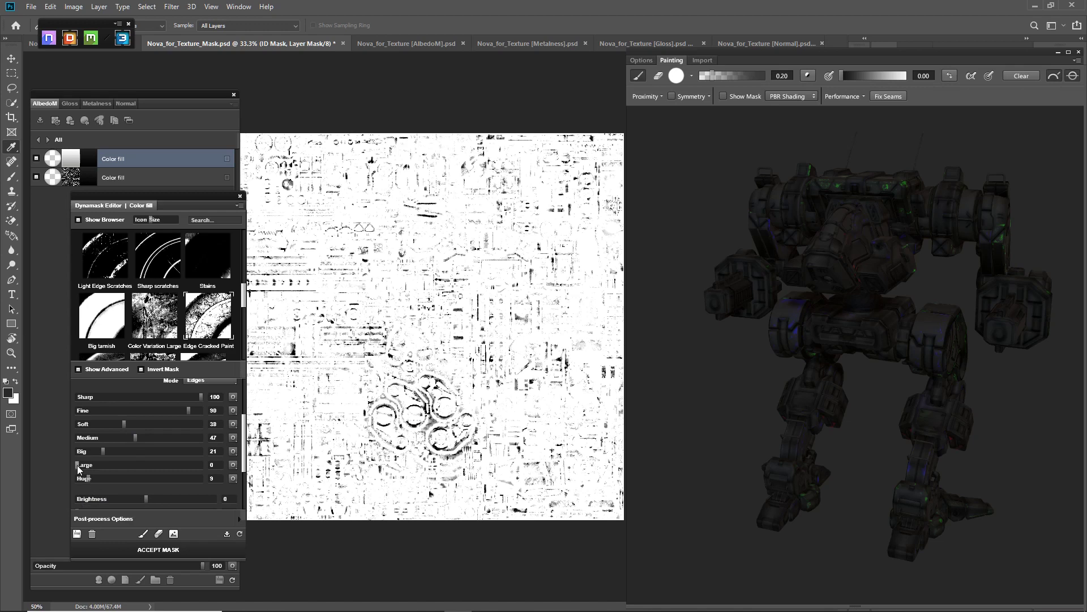
{"action": "left_click_drag", "start_coordinate": [103, 450], "coordinate": [110, 451]}
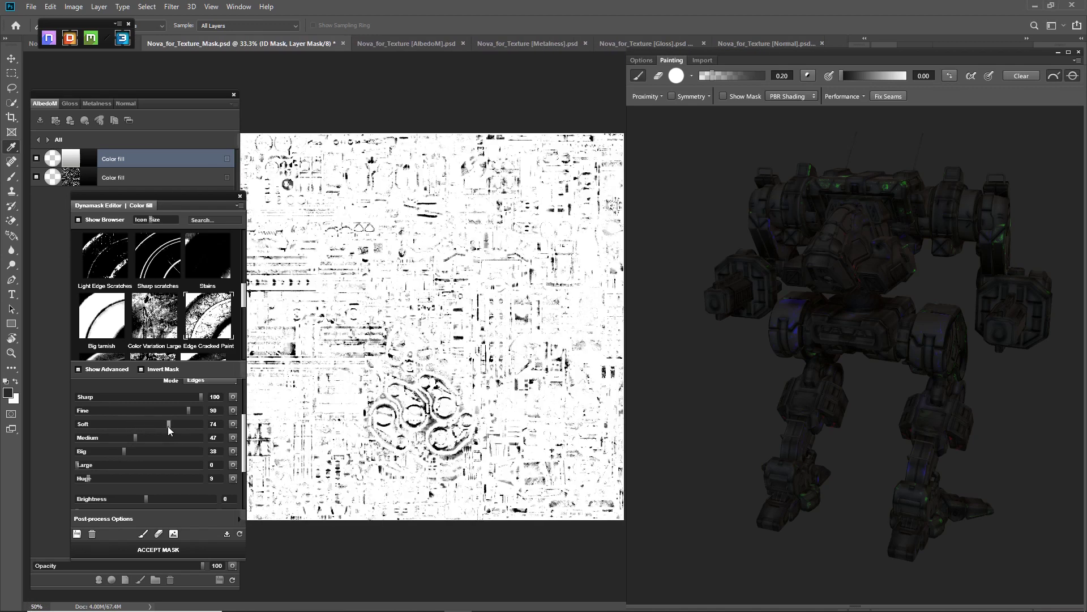
{"action": "left_click_drag", "start_coordinate": [168, 426], "coordinate": [194, 429]}
{"action": "left_click_drag", "start_coordinate": [135, 438], "coordinate": [152, 437]}
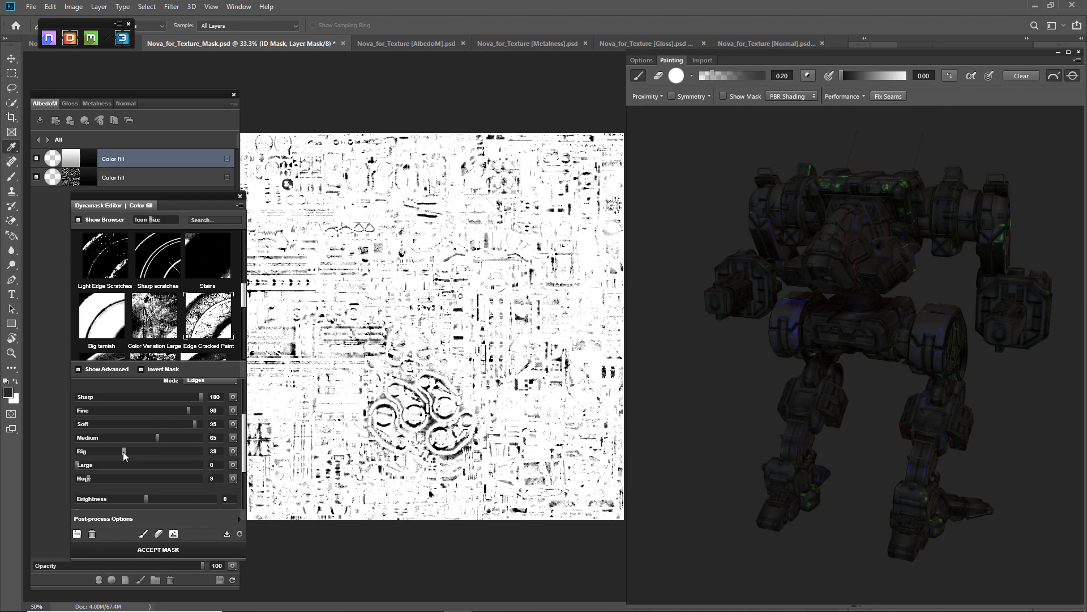
{"action": "left_click_drag", "start_coordinate": [123, 450], "coordinate": [144, 450]}
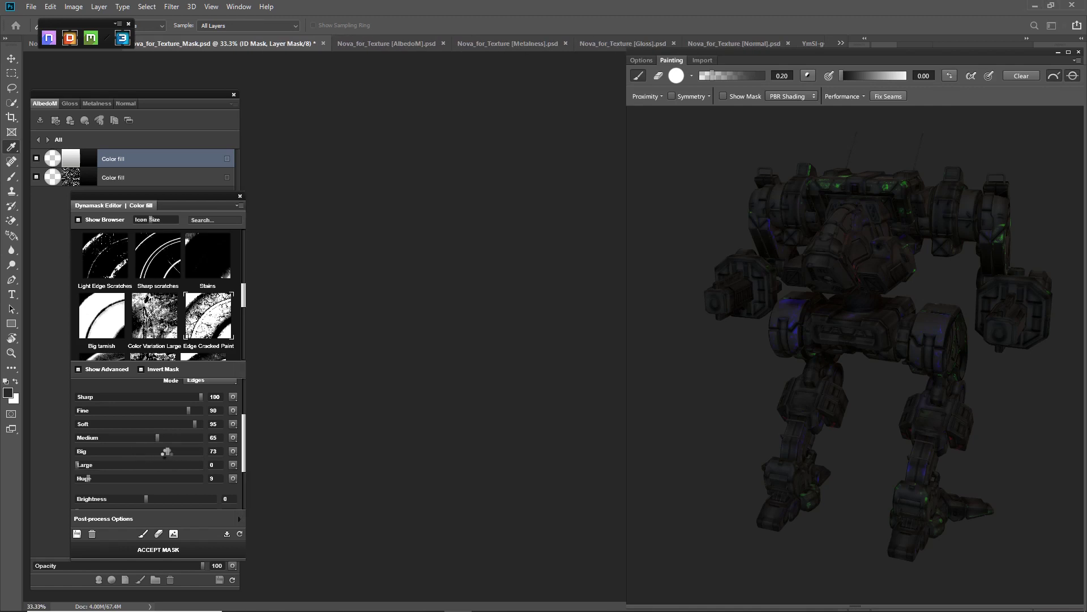
{"action": "left_click_drag", "start_coordinate": [167, 454], "coordinate": [145, 453]}
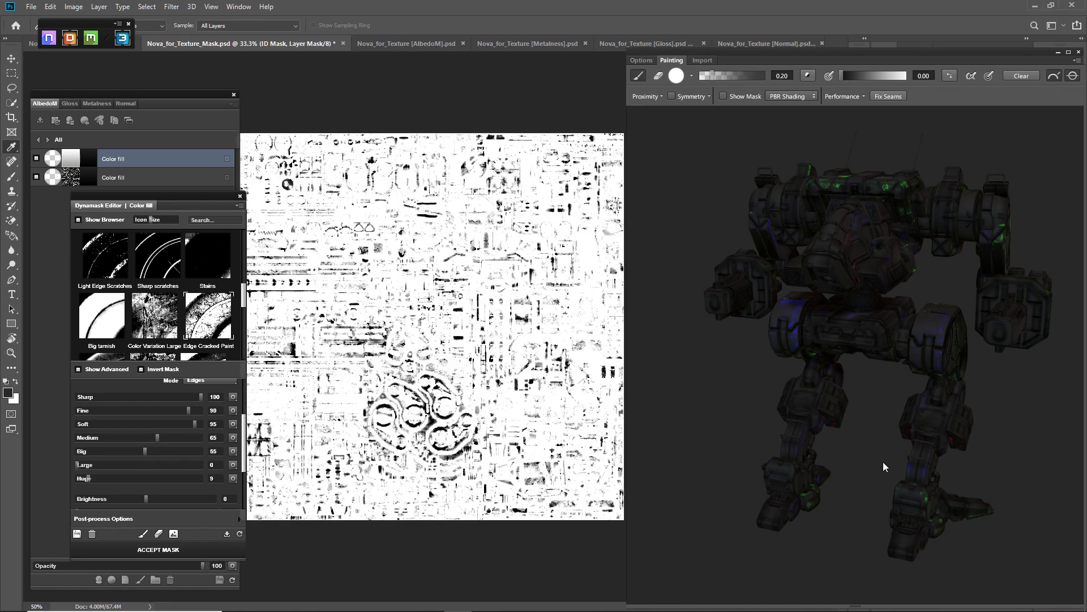
Set the Curvature brightness to -15 and turn off mask inversion
{"action": "mouse_move", "coordinate": [884, 462]}
{"action": "left_mouse_down"}
{"action": "mouse_move", "coordinate": [911, 451]}
{"action": "mouse_move", "coordinate": [893, 459]}
{"action": "left_mouse_up"}
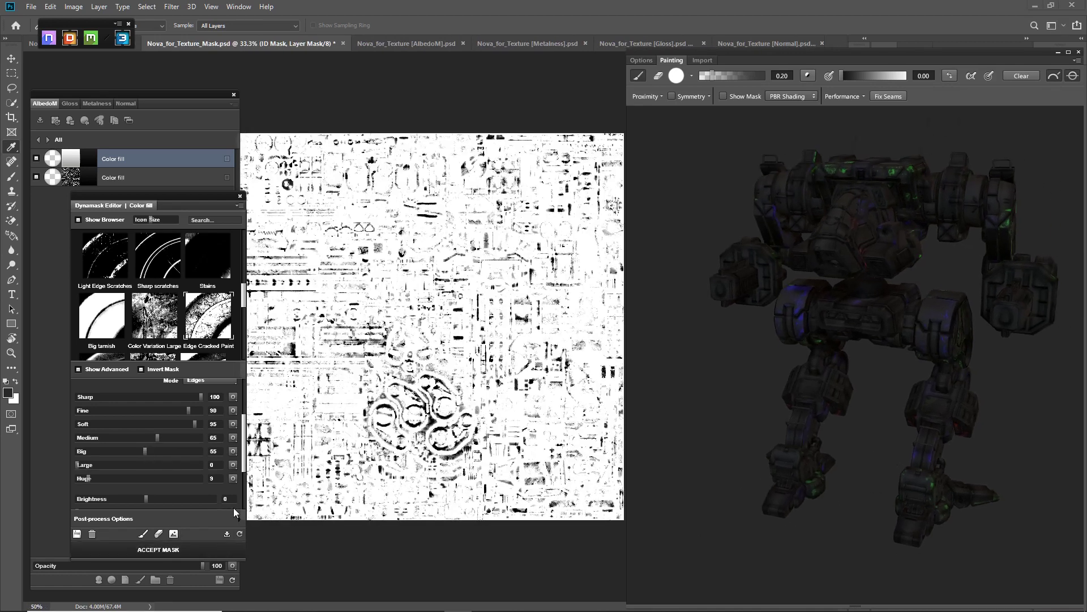
{"action": "scroll", "coordinate": [177, 464], "scroll_direction": "down", "scroll_amount": 2}
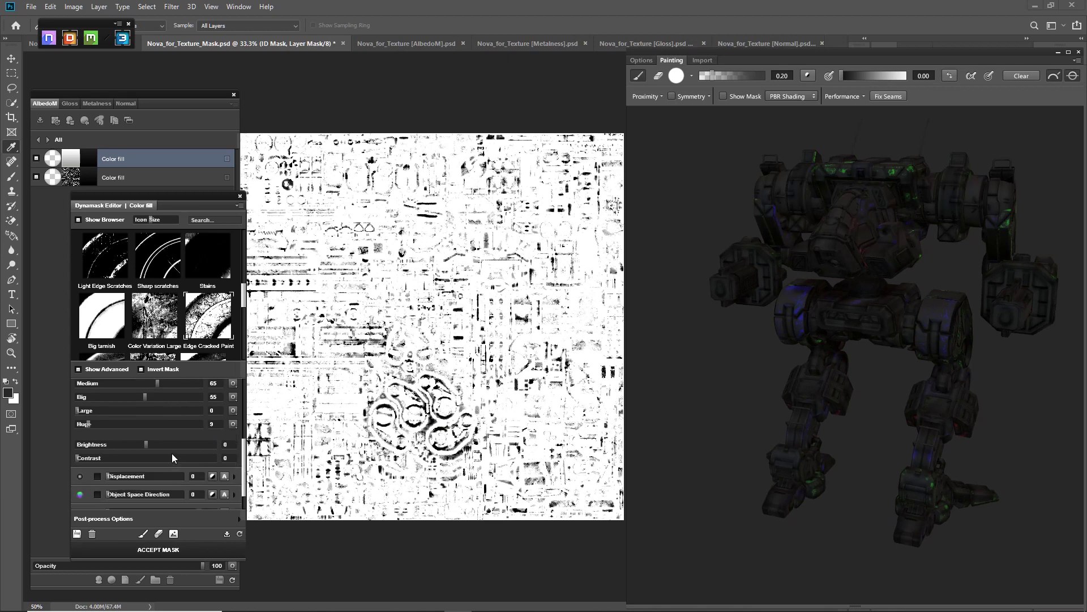
{"action": "scroll", "coordinate": [172, 453], "scroll_direction": "up", "scroll_amount": 1}
{"action": "left_click_drag", "start_coordinate": [146, 472], "coordinate": [126, 472]}
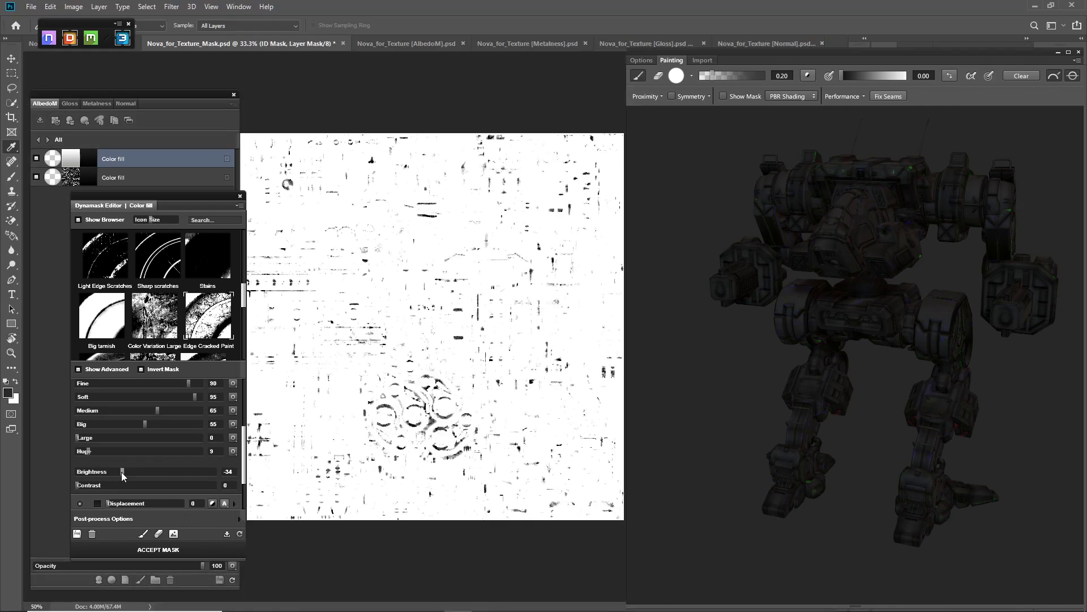
{"action": "left_click_drag", "start_coordinate": [121, 471], "coordinate": [127, 471]}
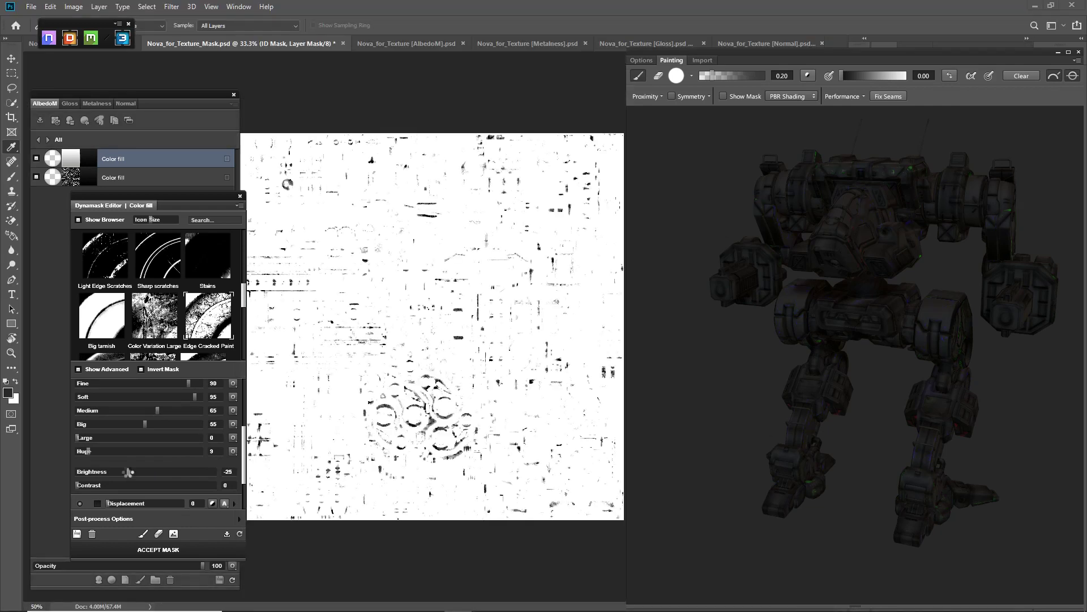
{"action": "left_click_drag", "start_coordinate": [128, 472], "coordinate": [140, 477]}
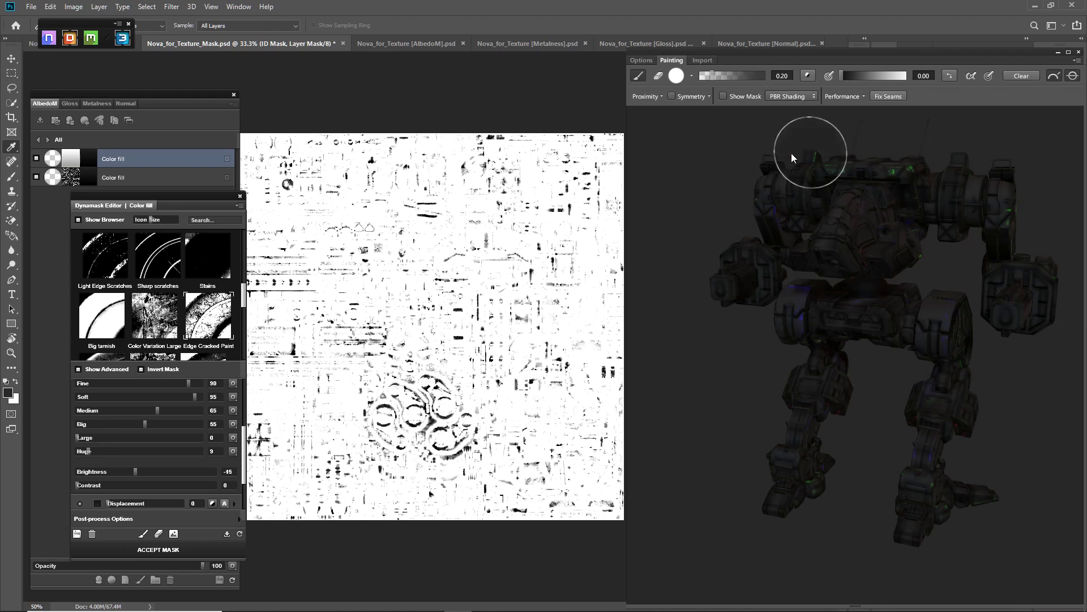
{"action": "left_click", "coordinate": [141, 369]}
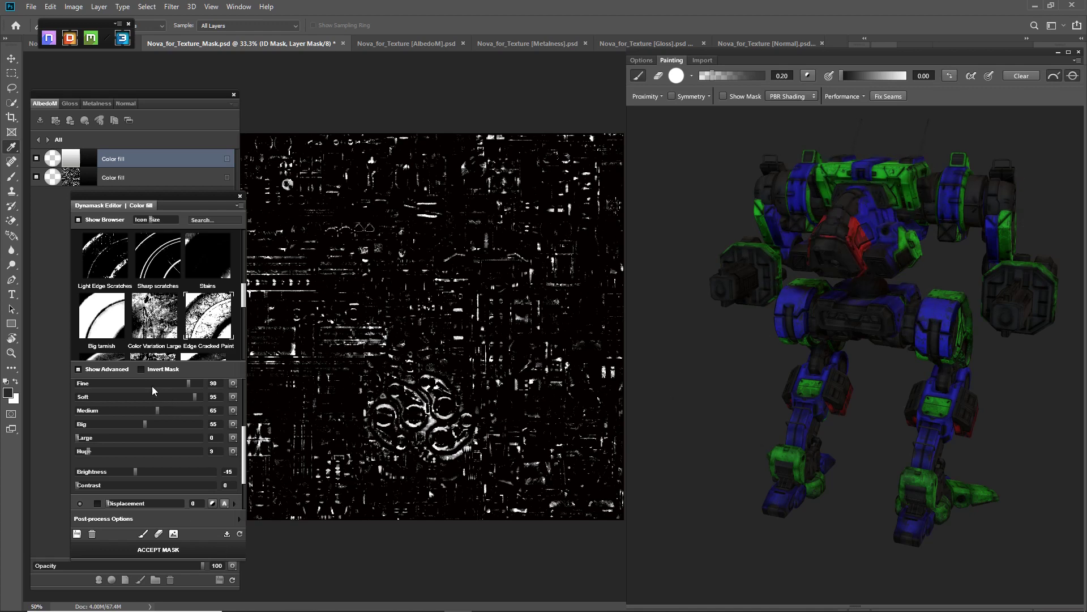
Try the mask inverted with Curvature contrast 88 and brightness -35
{"action": "left_click", "coordinate": [141, 369]}
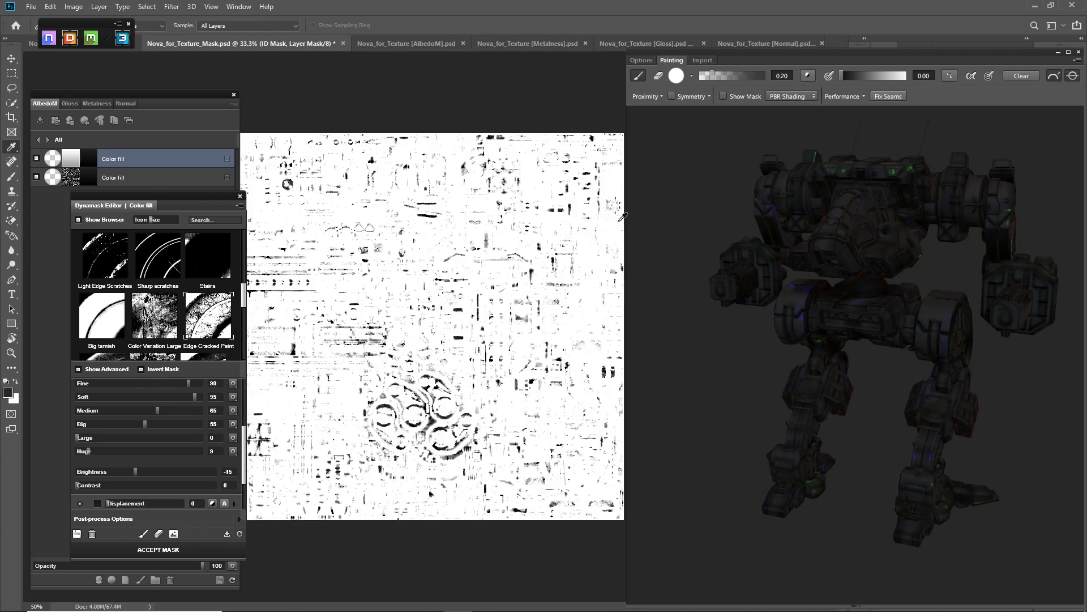
{"action": "scroll", "coordinate": [160, 451], "scroll_direction": "down", "scroll_amount": 2}
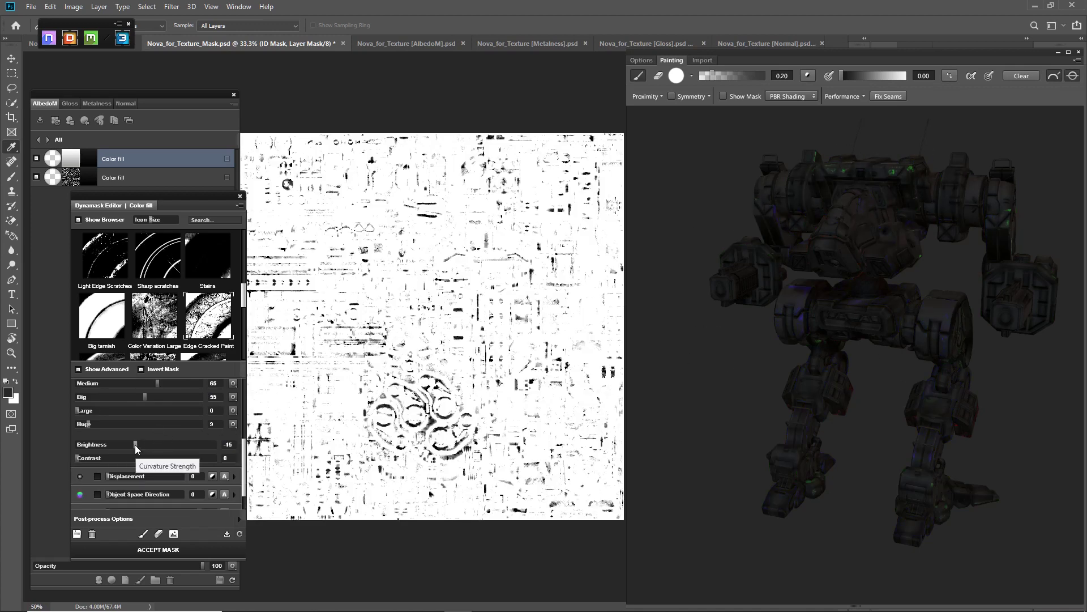
{"action": "left_click_drag", "start_coordinate": [135, 444], "coordinate": [182, 459]}
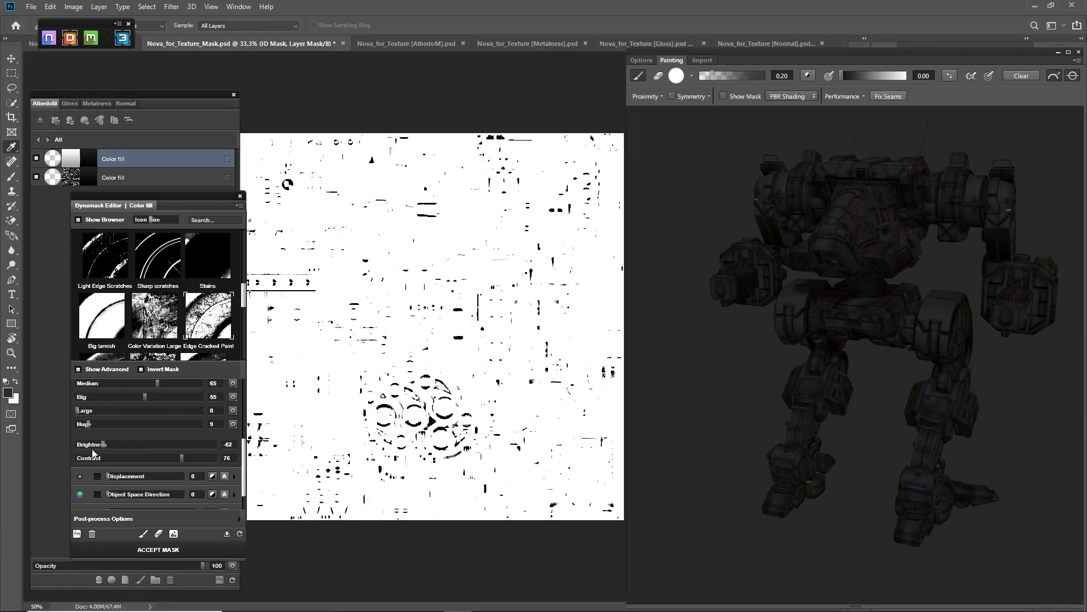
{"action": "left_click_drag", "start_coordinate": [102, 444], "coordinate": [171, 447]}
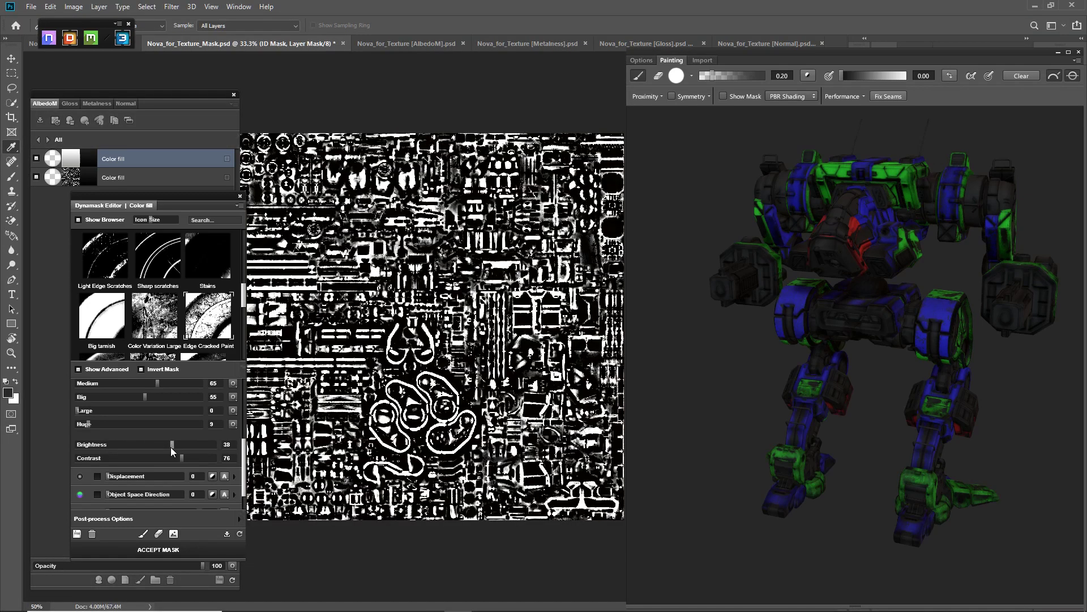
{"action": "left_click_drag", "start_coordinate": [181, 457], "coordinate": [185, 457]}
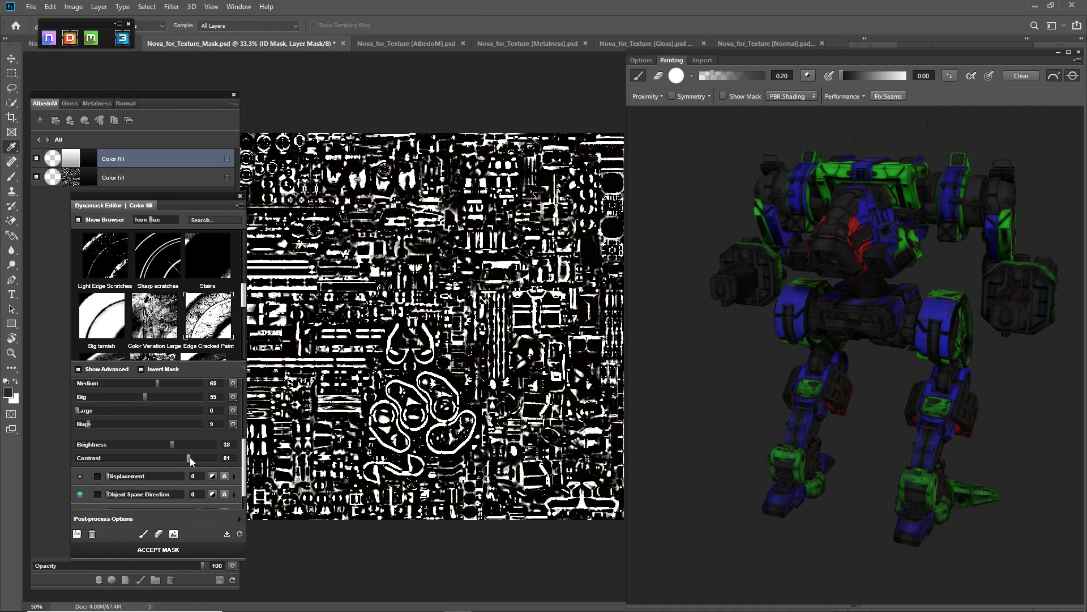
{"action": "left_click_drag", "start_coordinate": [189, 457], "coordinate": [198, 458]}
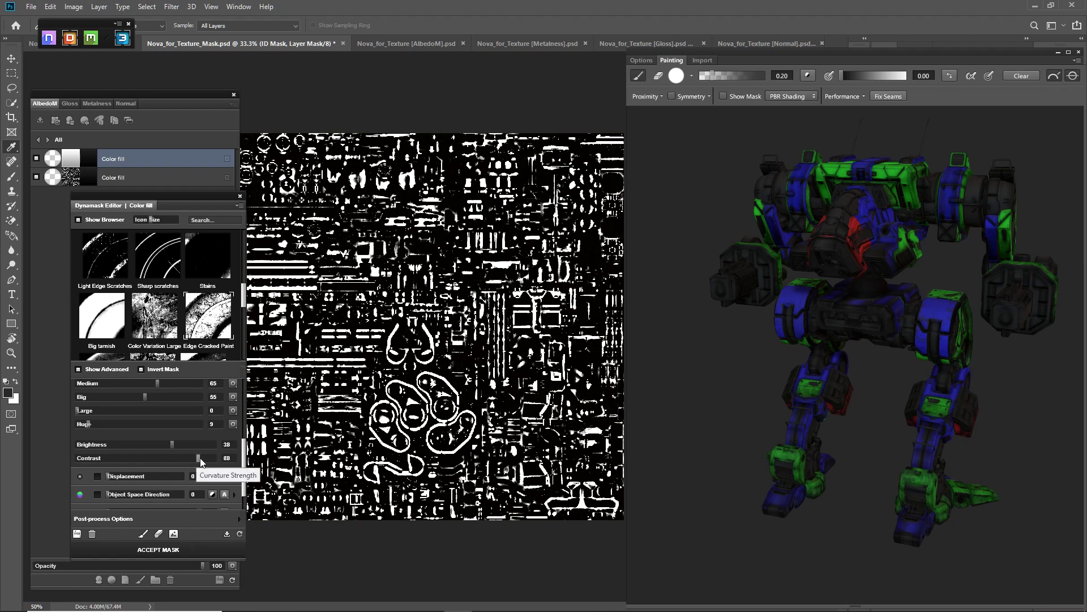
{"action": "left_click_drag", "start_coordinate": [173, 444], "coordinate": [137, 445]}
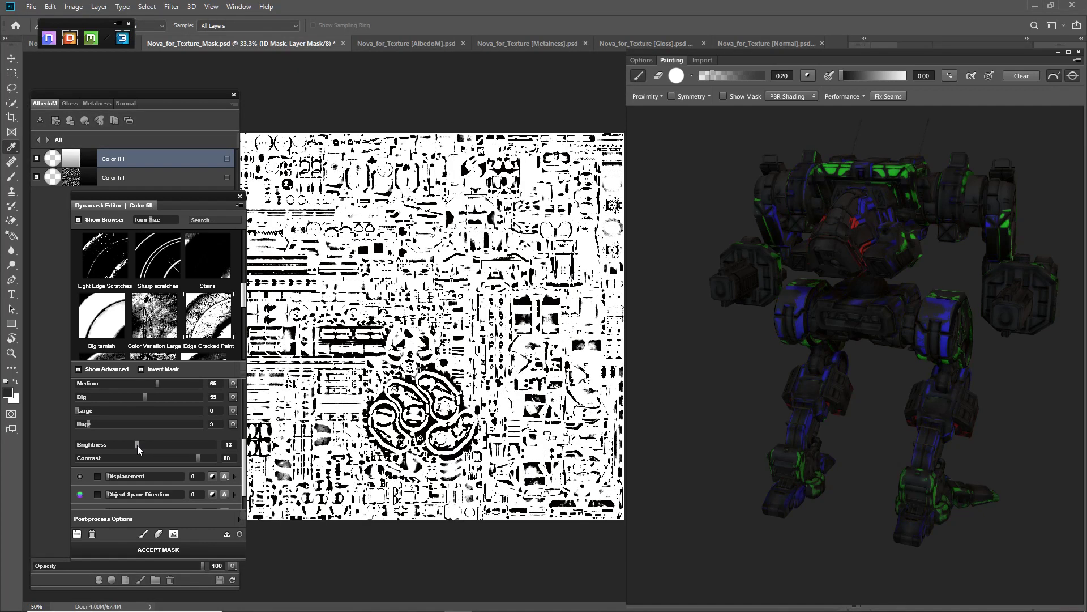
{"action": "left_click_drag", "start_coordinate": [137, 446], "coordinate": [127, 447]}
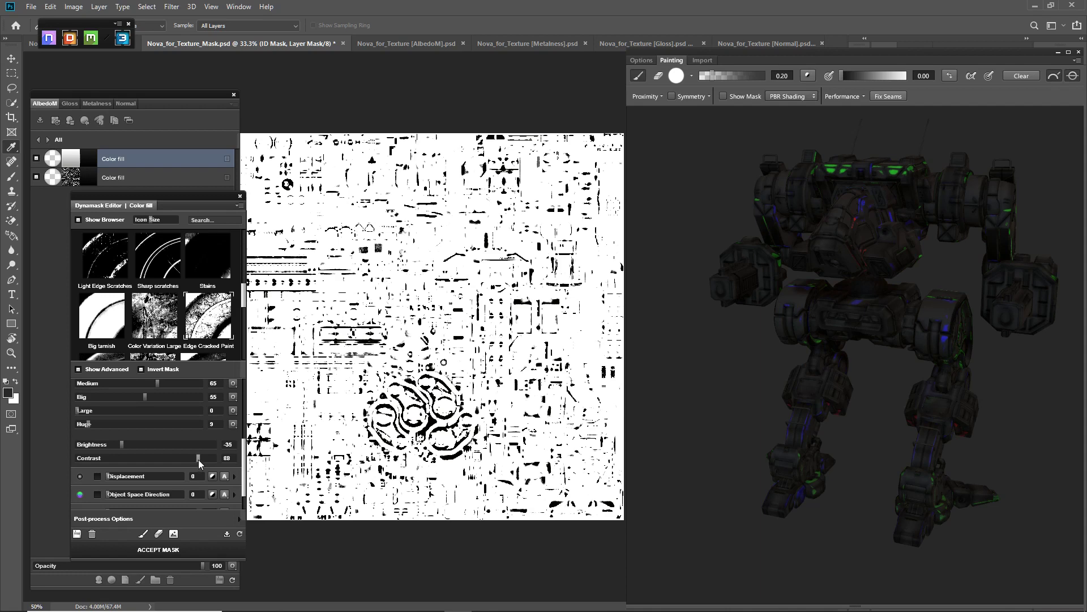
Set the Curvature contrast to 60 and brightness to -21, and accept the mask without inversion
{"action": "left_click_drag", "start_coordinate": [198, 460], "coordinate": [197, 460]}
{"action": "mouse_move", "coordinate": [130, 458]}
{"action": "left_mouse_down"}
{"action": "mouse_move", "coordinate": [158, 460]}
{"action": "mouse_move", "coordinate": [121, 447]}
{"action": "mouse_move", "coordinate": [134, 444]}
{"action": "left_mouse_up"}
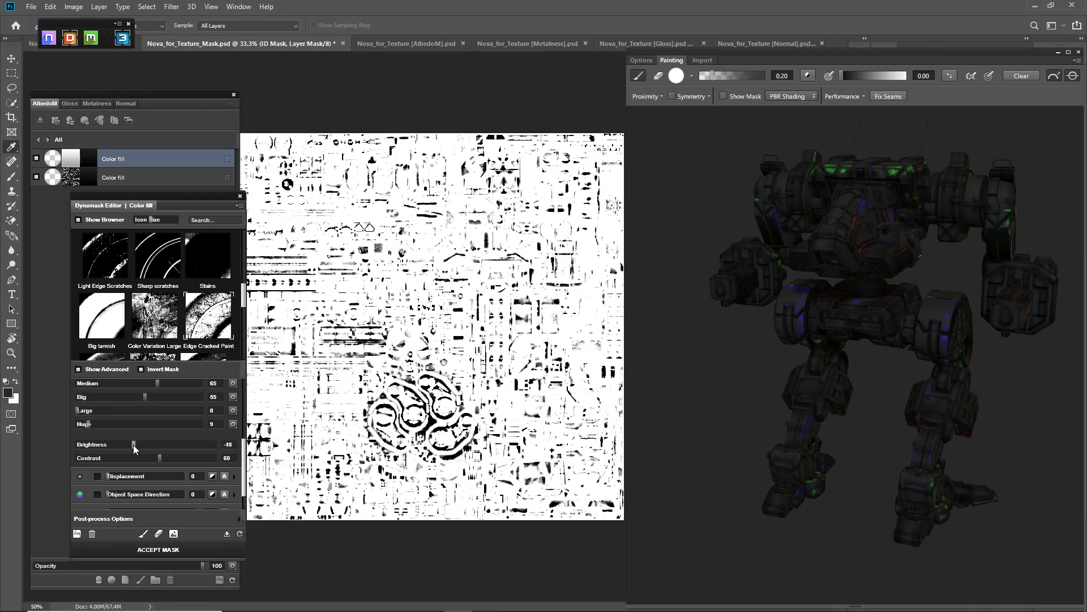
{"action": "left_click_drag", "start_coordinate": [134, 444], "coordinate": [131, 447]}
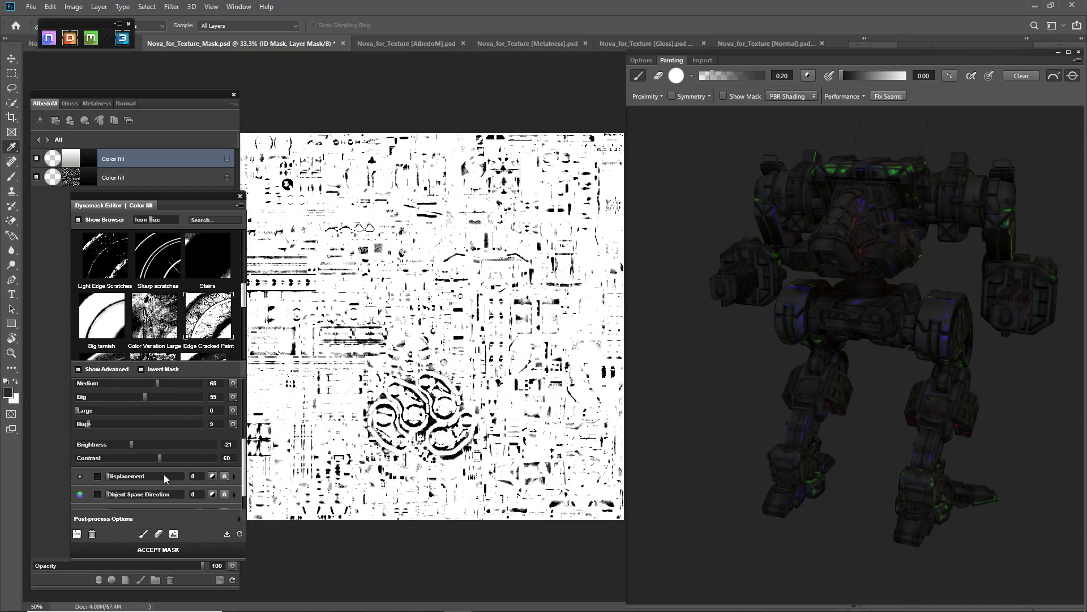
{"action": "left_click", "coordinate": [142, 369]}
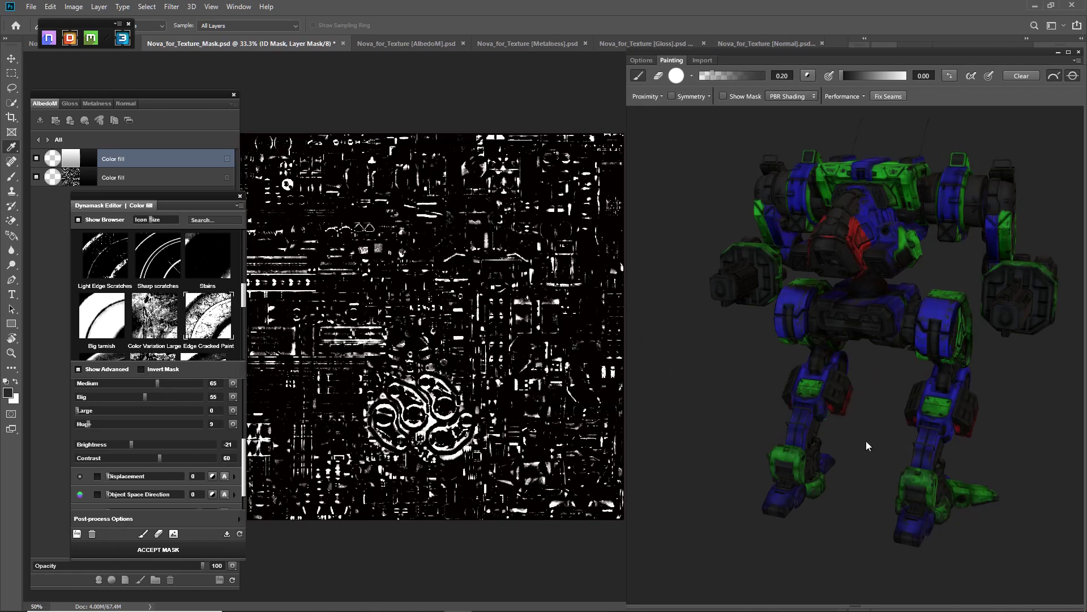
{"action": "left_click", "coordinate": [167, 550]}
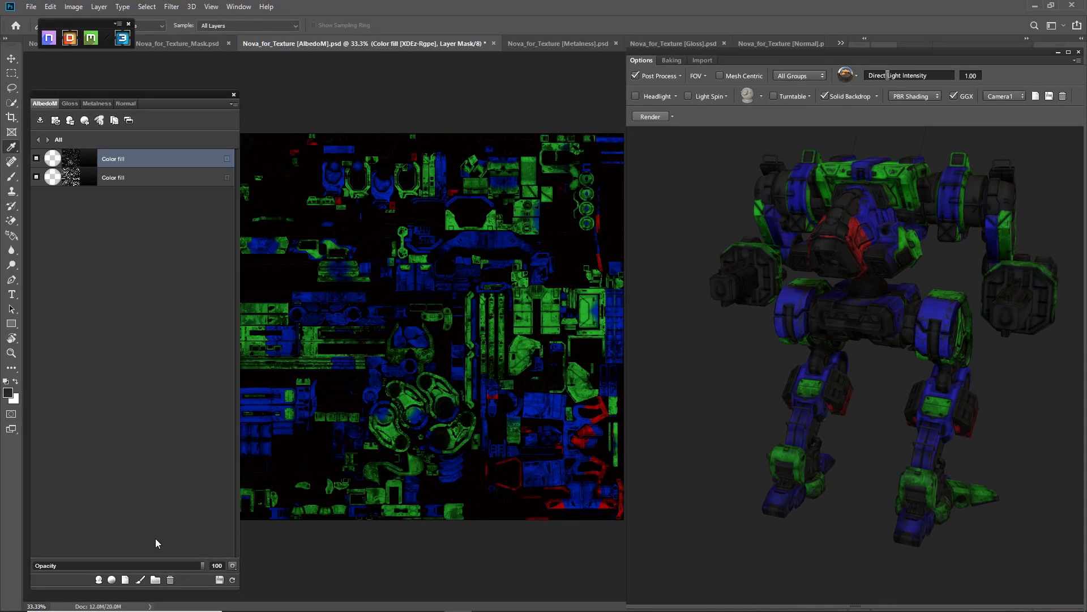
Add another color fill layer and set its color to black (000000)
{"action": "left_click", "coordinate": [125, 580]}
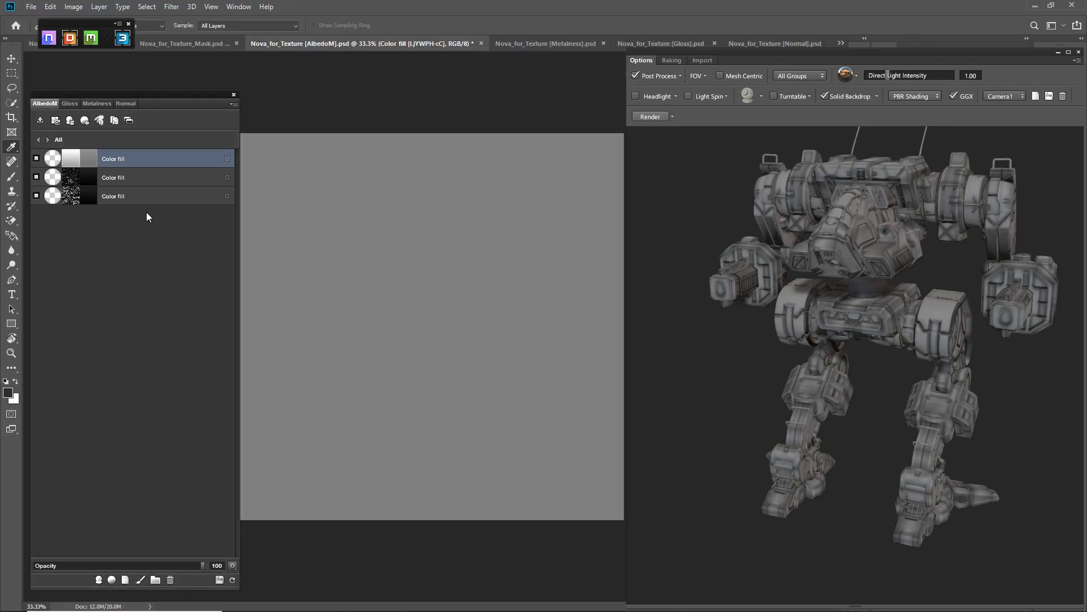
{"action": "double_click", "coordinate": [90, 159]}
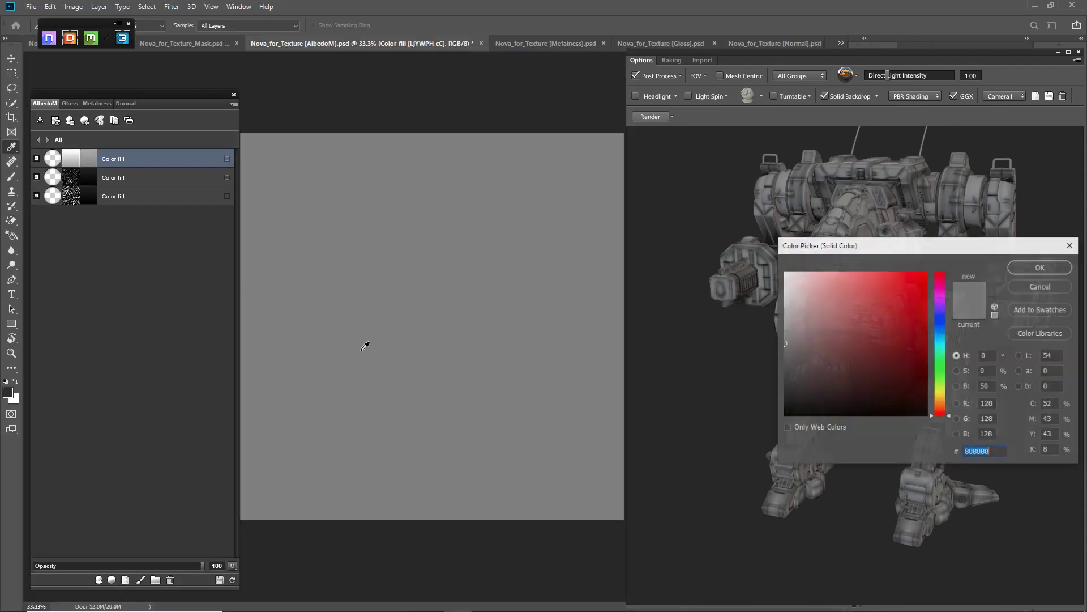
{"action": "left_click_drag", "start_coordinate": [813, 375], "coordinate": [779, 427]}
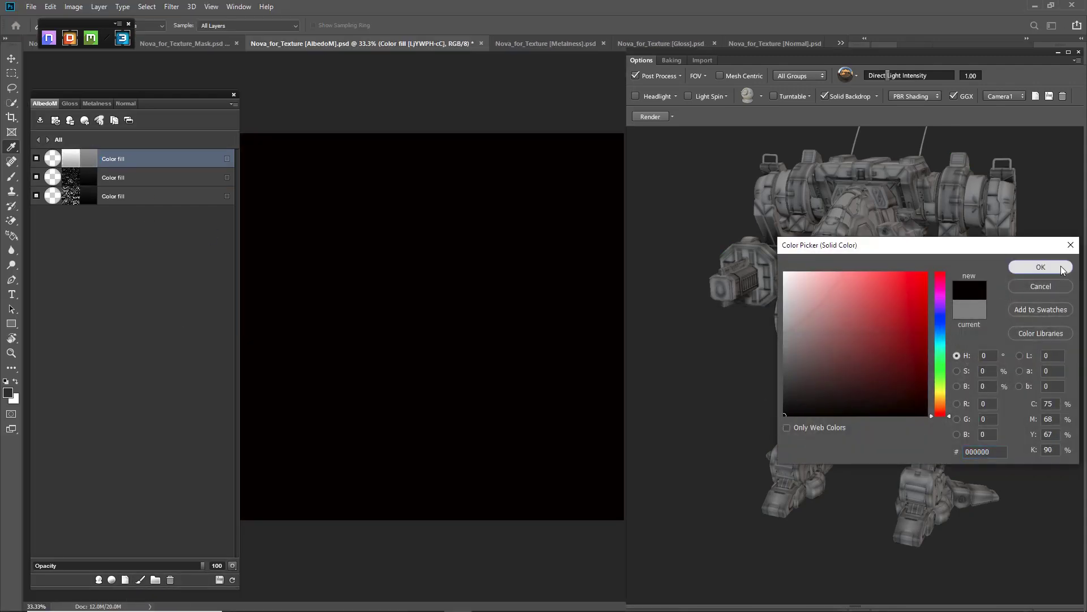
{"action": "left_click", "coordinate": [1042, 267]}
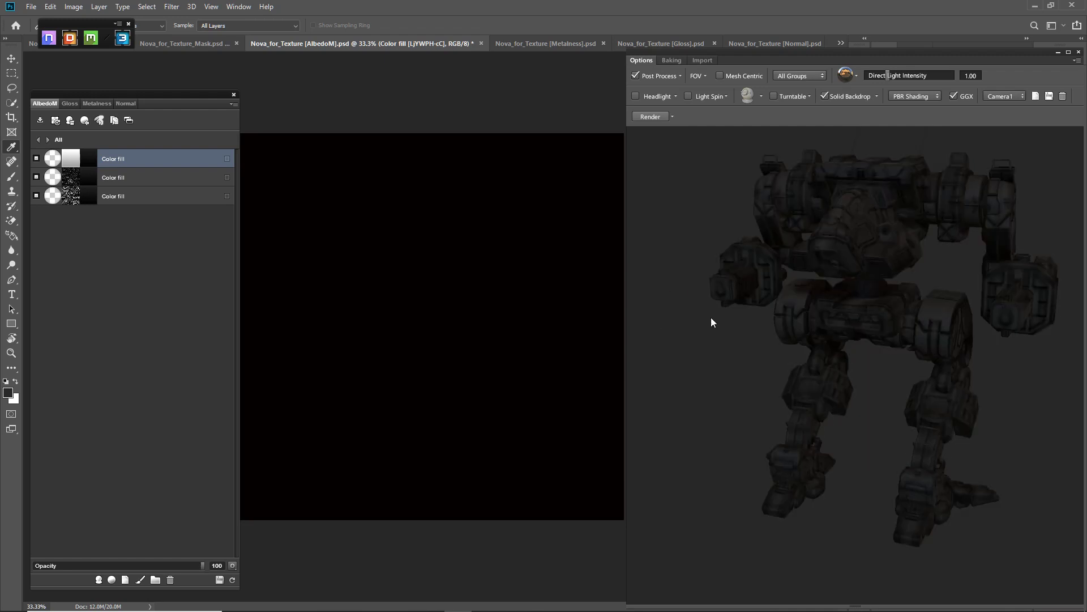
Open the new black color fill's mask in full shaded mode and apply the Sun Bleach preset
{"action": "left_click_drag", "start_coordinate": [748, 376], "coordinate": [739, 398]}
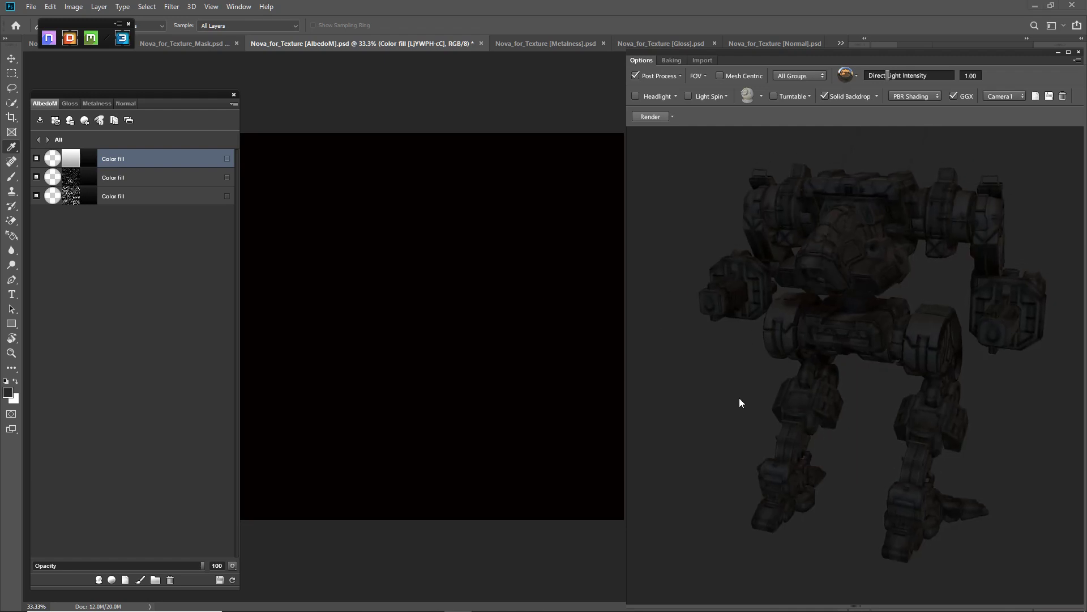
{"action": "double_click", "coordinate": [74, 157]}
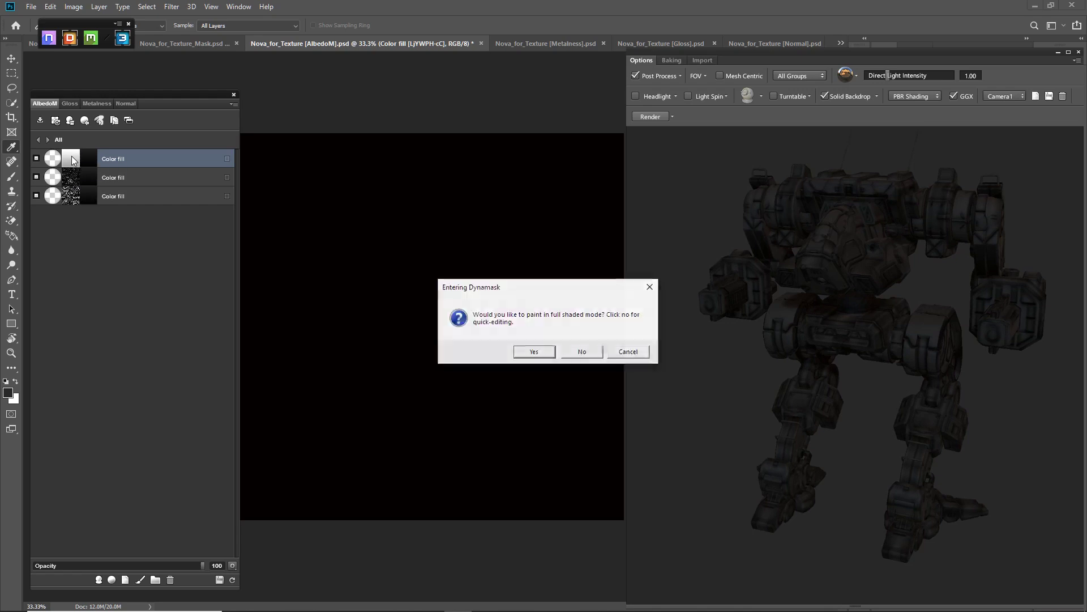
{"action": "left_click", "coordinate": [538, 352]}
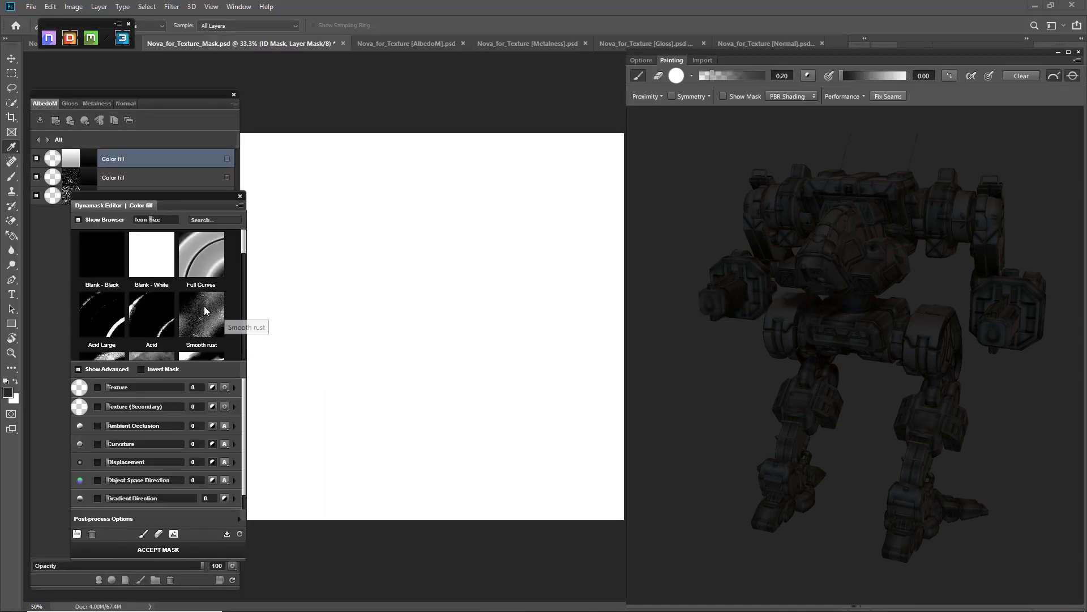
{"action": "scroll", "coordinate": [205, 305], "scroll_direction": "down", "scroll_amount": 2}
{"action": "scroll", "coordinate": [205, 303], "scroll_direction": "down", "scroll_amount": 1}
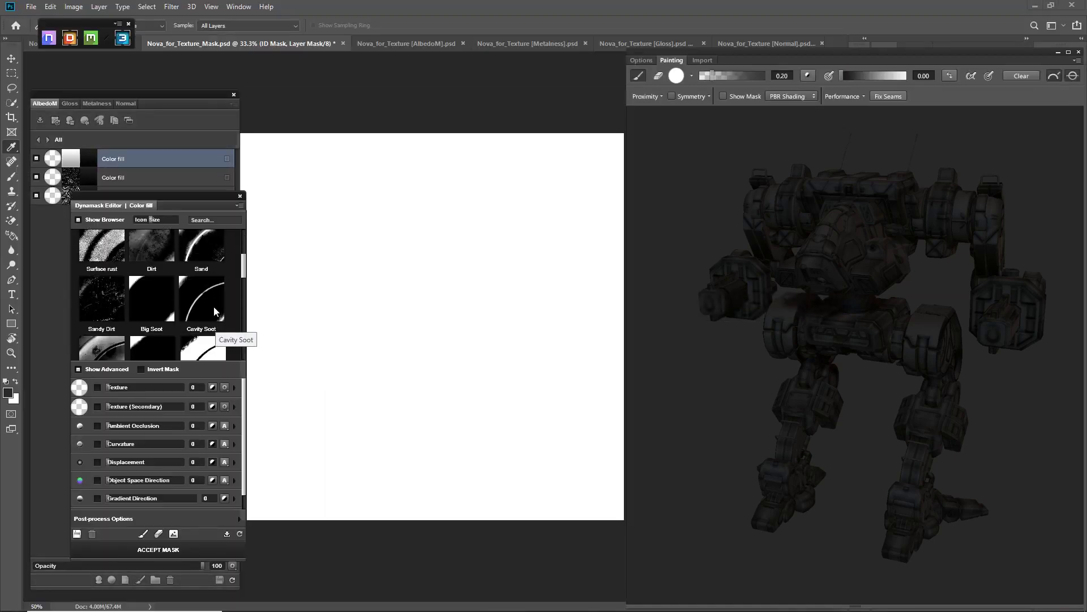
{"action": "scroll", "coordinate": [216, 309], "scroll_direction": "down", "scroll_amount": 1}
{"action": "scroll", "coordinate": [199, 317], "scroll_direction": "up", "scroll_amount": 2}
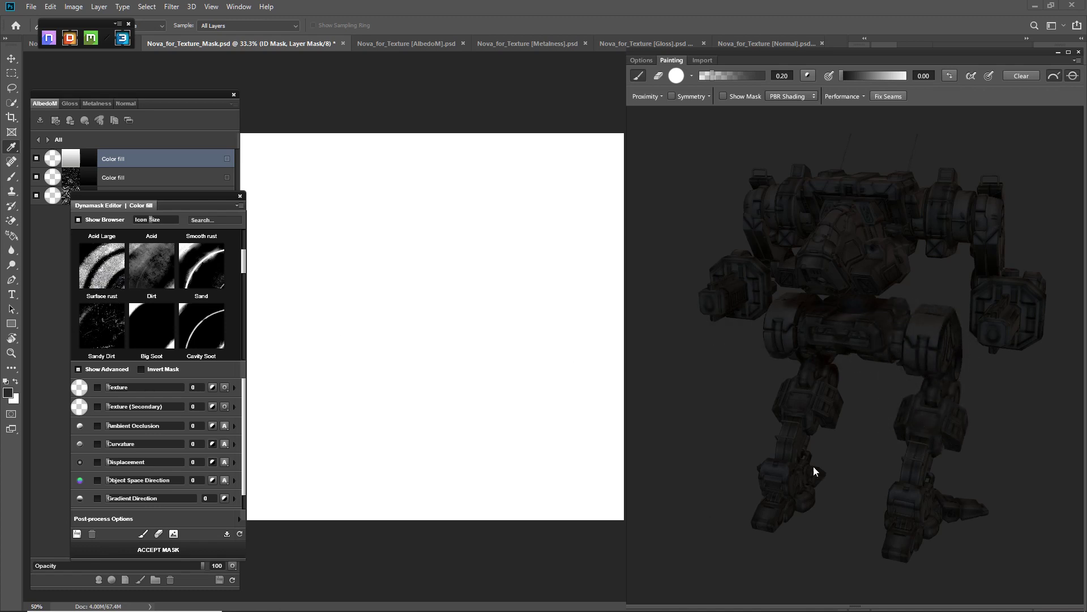
{"action": "scroll", "coordinate": [172, 443], "scroll_direction": "down", "scroll_amount": 1}
{"action": "scroll", "coordinate": [213, 302], "scroll_direction": "down", "scroll_amount": 4}
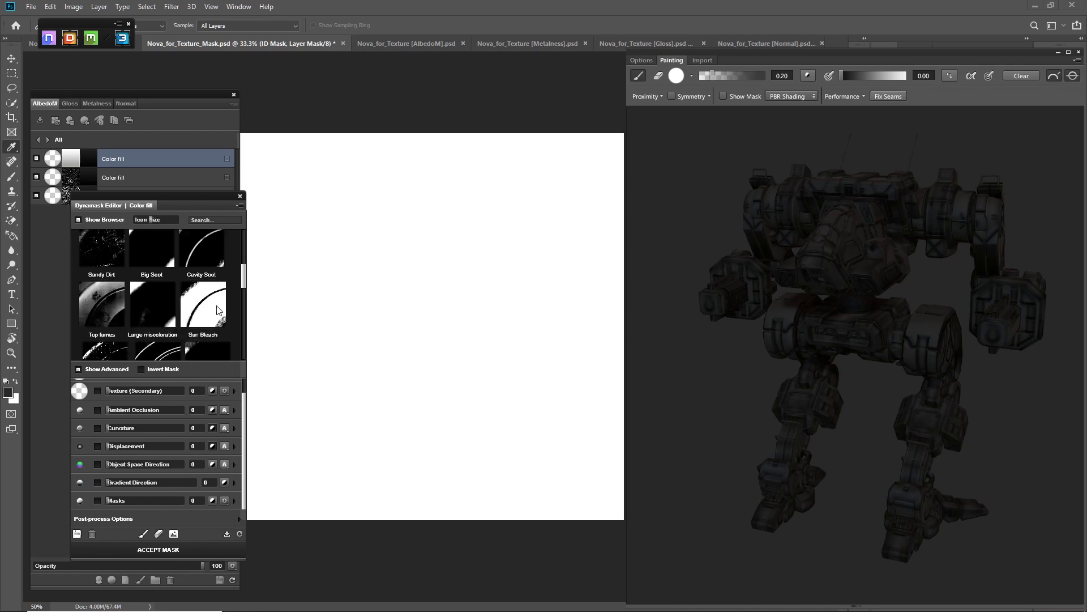
{"action": "scroll", "coordinate": [213, 274], "scroll_direction": "up", "scroll_amount": 1}
{"action": "left_click", "coordinate": [213, 274]}
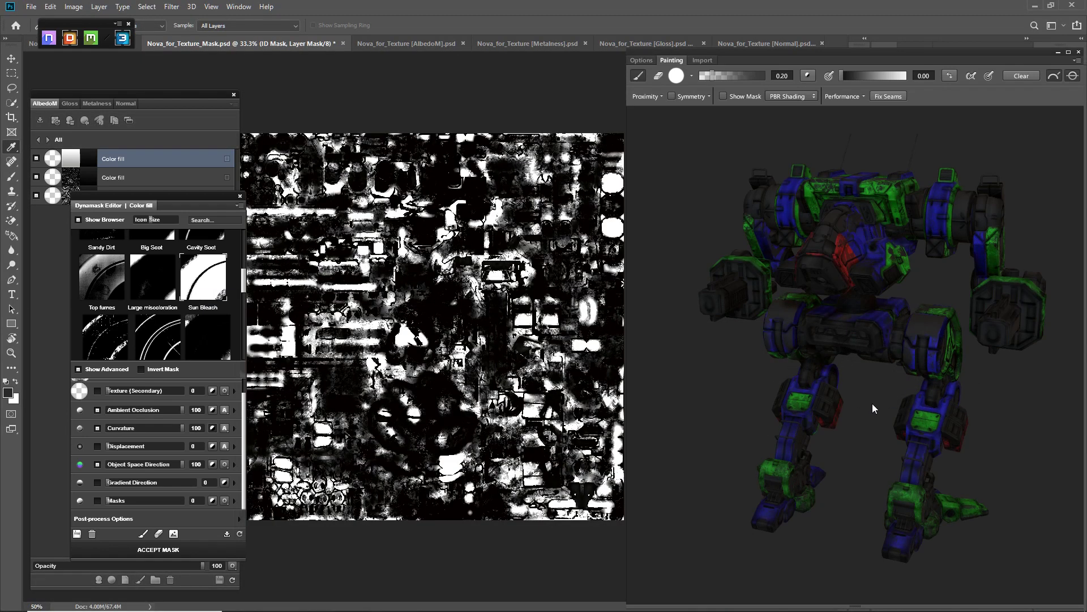
Expand the mask's Object Space Direction settings and lower Top/Bottom to 2
{"action": "middle_click_drag", "start_coordinate": [876, 447], "coordinate": [865, 433]}
{"action": "mouse_move", "coordinate": [865, 432]}
{"action": "left_mouse_down", "text": "shift"}
{"action": "mouse_move", "coordinate": [878, 423]}
{"action": "mouse_move", "coordinate": [838, 416]}
{"action": "mouse_move", "coordinate": [873, 460]}
{"action": "mouse_move", "coordinate": [817, 400]}
{"action": "left_mouse_up", "text": "shift"}
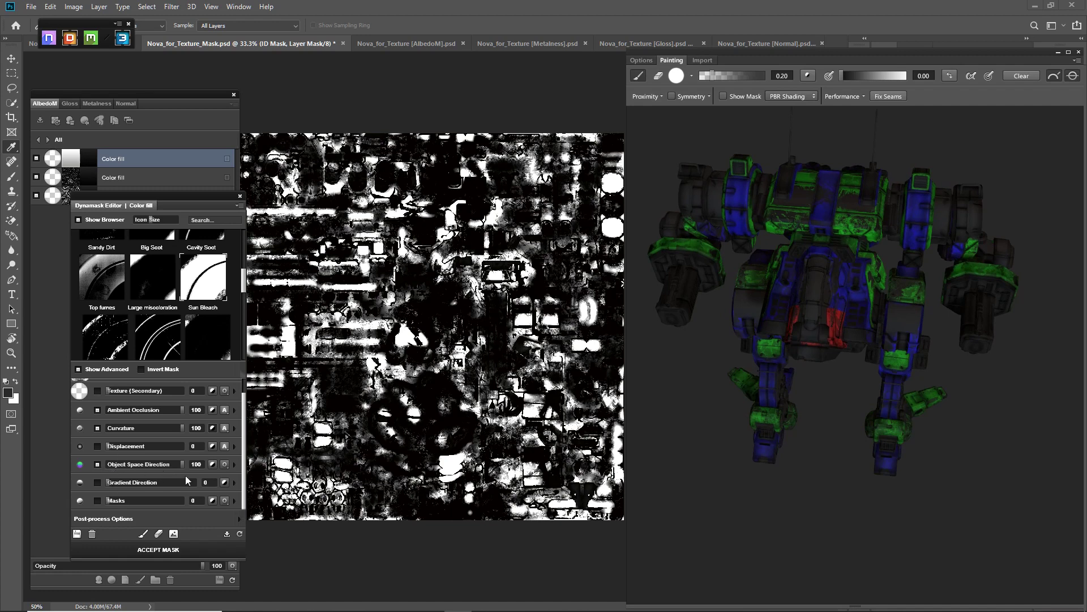
{"action": "left_click", "coordinate": [233, 465]}
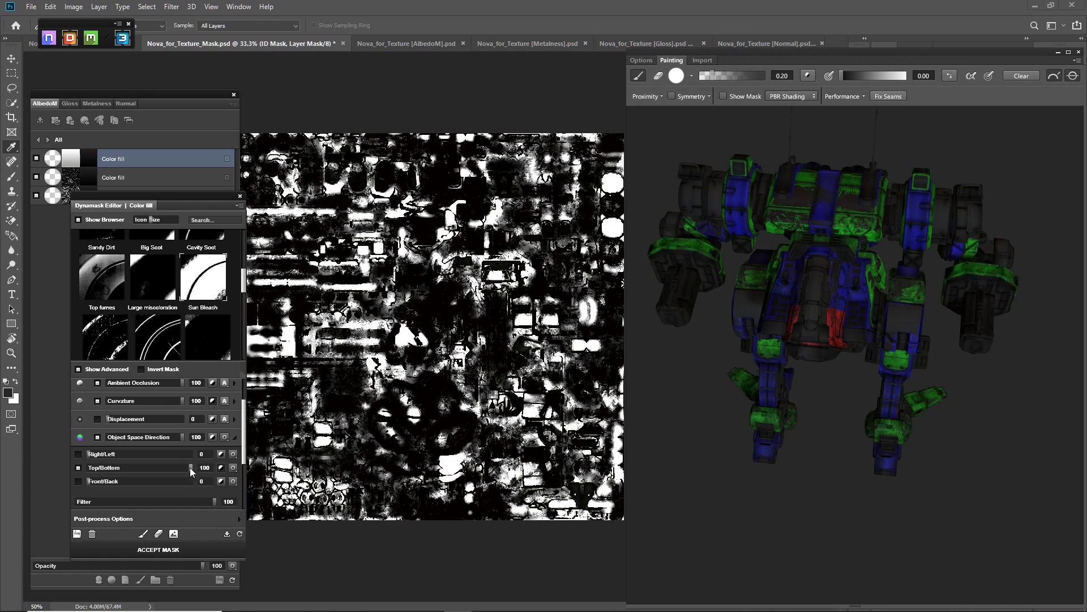
{"action": "left_click_drag", "start_coordinate": [187, 468], "coordinate": [94, 475]}
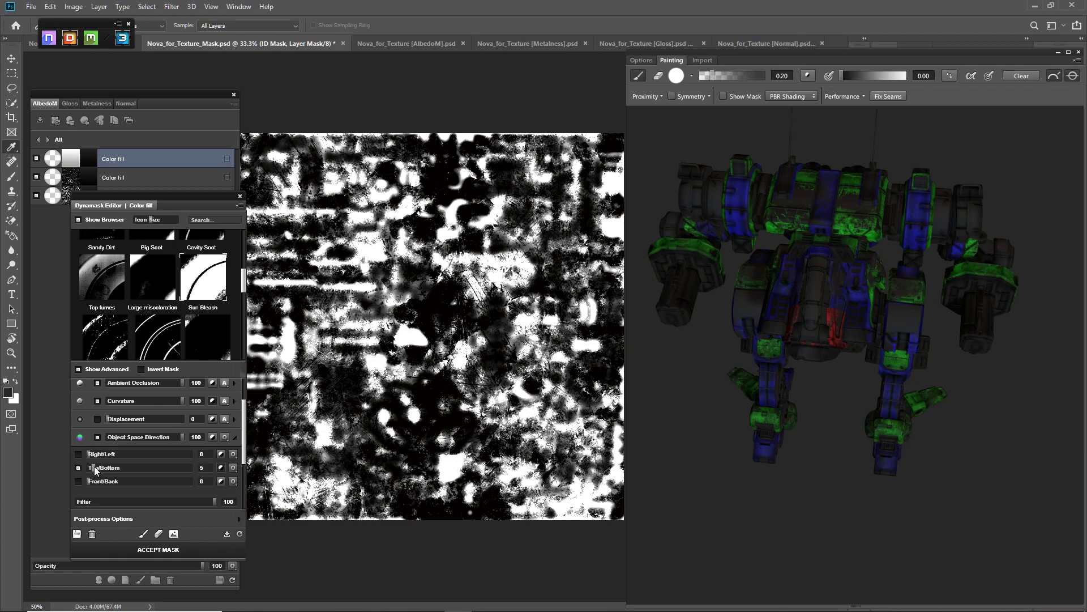
{"action": "left_click_drag", "start_coordinate": [93, 467], "coordinate": [94, 469]}
Examine the Sun Bleach weathering on the mech's legs, feet and upper body from several angles
{"action": "middle_click_drag", "start_coordinate": [946, 419], "coordinate": [937, 401]}
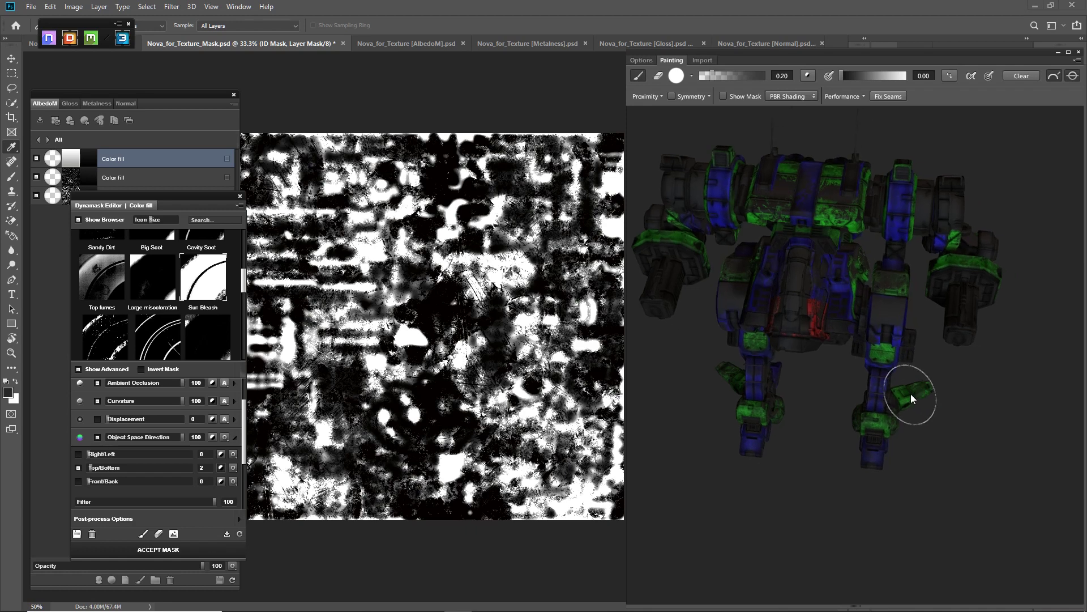
{"action": "mouse_move", "coordinate": [937, 405]}
{"action": "left_mouse_down"}
{"action": "mouse_move", "coordinate": [960, 402]}
{"action": "mouse_move", "coordinate": [958, 470]}
{"action": "mouse_move", "coordinate": [945, 449]}
{"action": "left_mouse_up"}
{"action": "scroll", "coordinate": [964, 456], "scroll_direction": "up", "scroll_amount": 3}
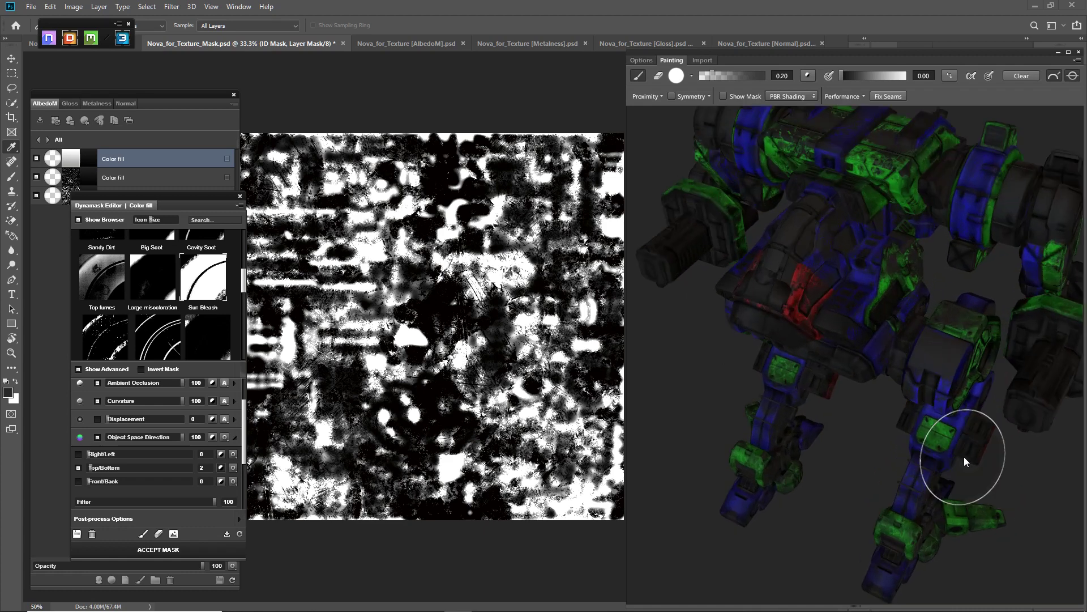
{"action": "scroll", "coordinate": [1042, 533], "scroll_direction": "up", "scroll_amount": 3}
{"action": "mouse_move", "coordinate": [1042, 532]}
{"action": "left_mouse_down"}
{"action": "mouse_move", "coordinate": [1020, 518]}
{"action": "mouse_move", "coordinate": [1031, 529]}
{"action": "left_mouse_up"}
{"action": "middle_click_drag", "start_coordinate": [1032, 529], "coordinate": [987, 339]}
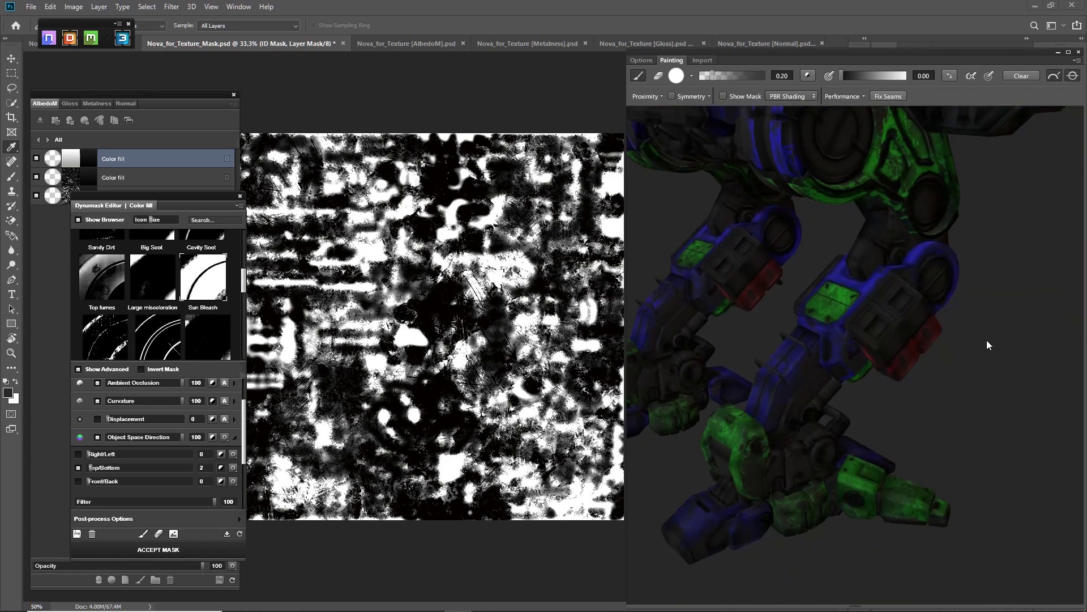
{"action": "scroll", "coordinate": [917, 406], "scroll_direction": "up", "scroll_amount": 2}
{"action": "mouse_move", "coordinate": [986, 340]}
{"action": "left_mouse_down"}
{"action": "mouse_move", "coordinate": [918, 406]}
{"action": "mouse_move", "coordinate": [960, 365]}
{"action": "mouse_move", "coordinate": [924, 366]}
{"action": "mouse_move", "coordinate": [931, 407]}
{"action": "mouse_move", "coordinate": [913, 390]}
{"action": "left_mouse_up"}
{"action": "scroll", "coordinate": [931, 406], "scroll_direction": "up", "scroll_amount": 2}
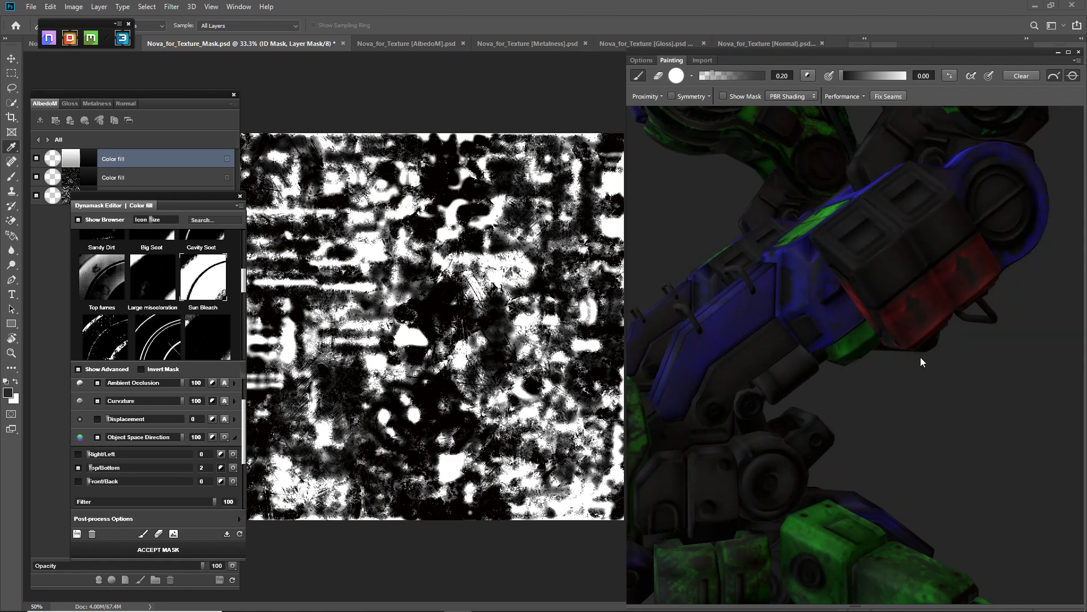
{"action": "mouse_move", "coordinate": [790, 448]}
{"action": "left_mouse_down"}
{"action": "mouse_move", "coordinate": [795, 403]}
{"action": "mouse_move", "coordinate": [877, 433]}
{"action": "left_mouse_up"}
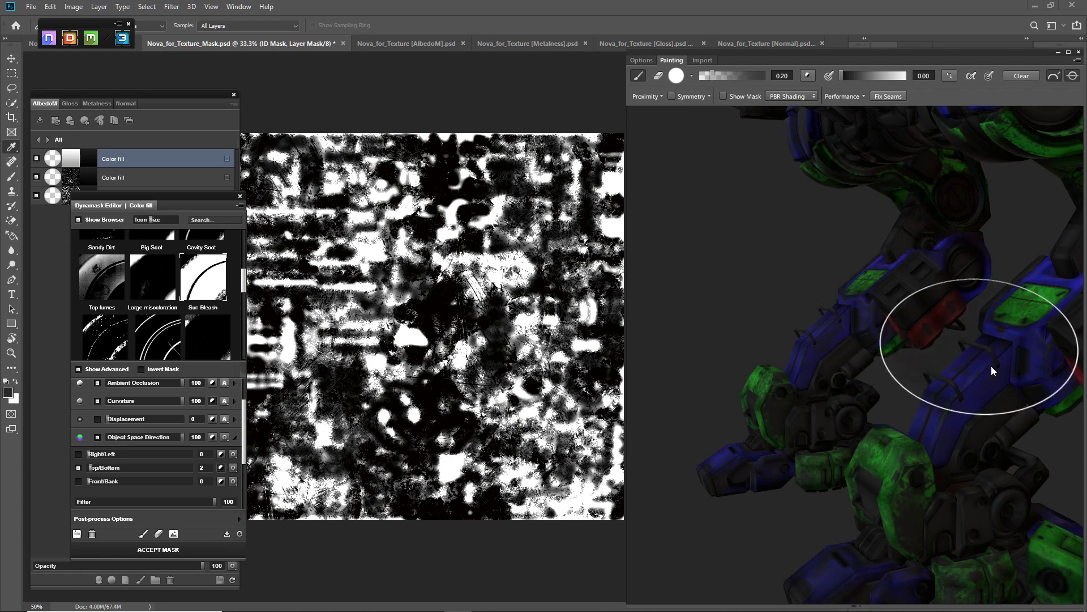
{"action": "mouse_move", "coordinate": [991, 366]}
{"action": "left_mouse_down", "text": "alt"}
{"action": "mouse_move", "coordinate": [1008, 413]}
{"action": "mouse_move", "coordinate": [827, 410]}
{"action": "mouse_move", "coordinate": [702, 422]}
{"action": "mouse_move", "coordinate": [731, 420]}
{"action": "left_mouse_up", "text": "alt"}
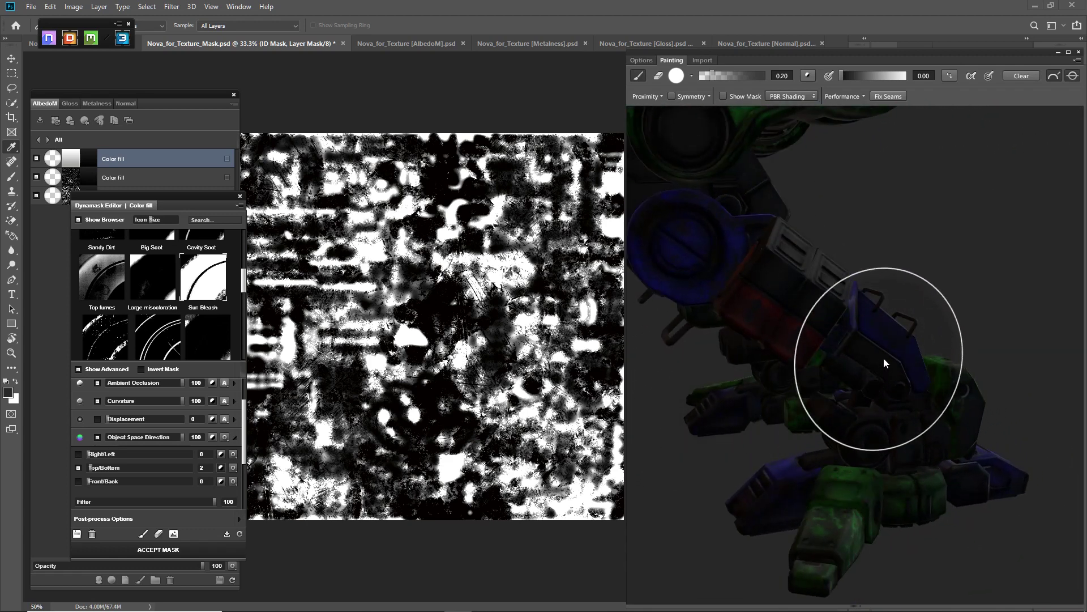
{"action": "mouse_move", "coordinate": [772, 383]}
{"action": "left_mouse_down", "text": "alt"}
{"action": "mouse_move", "coordinate": [825, 417]}
{"action": "mouse_move", "coordinate": [864, 408]}
{"action": "left_mouse_up", "text": "alt"}
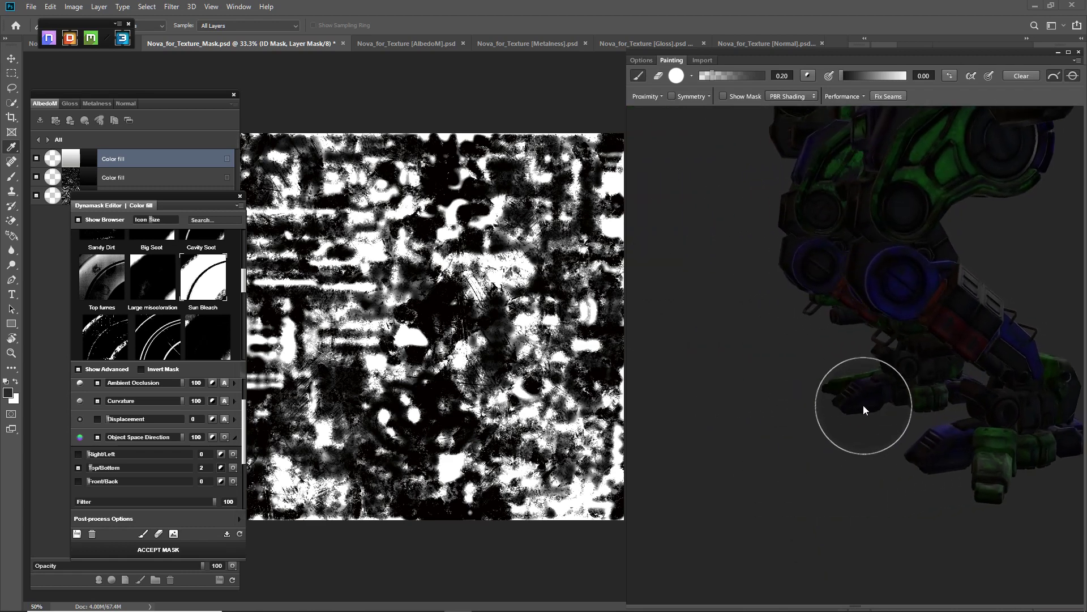
{"action": "mouse_move", "coordinate": [946, 386]}
{"action": "left_mouse_down", "text": "alt"}
{"action": "mouse_move", "coordinate": [994, 363]}
{"action": "mouse_move", "coordinate": [812, 468]}
{"action": "left_mouse_up", "text": "alt"}
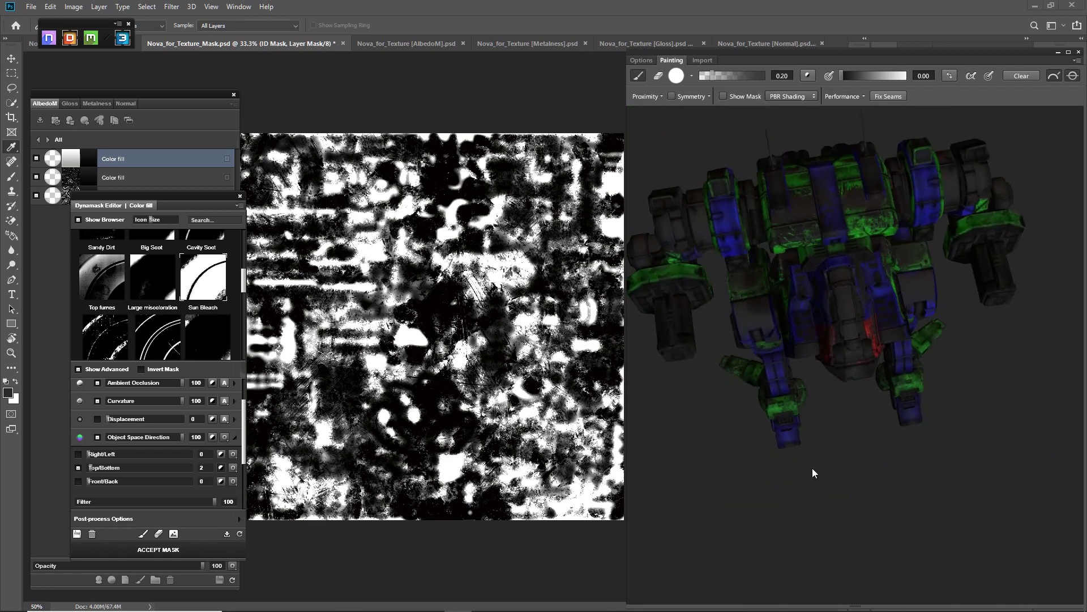
{"action": "scroll", "coordinate": [878, 191], "scroll_direction": "up", "scroll_amount": 2}
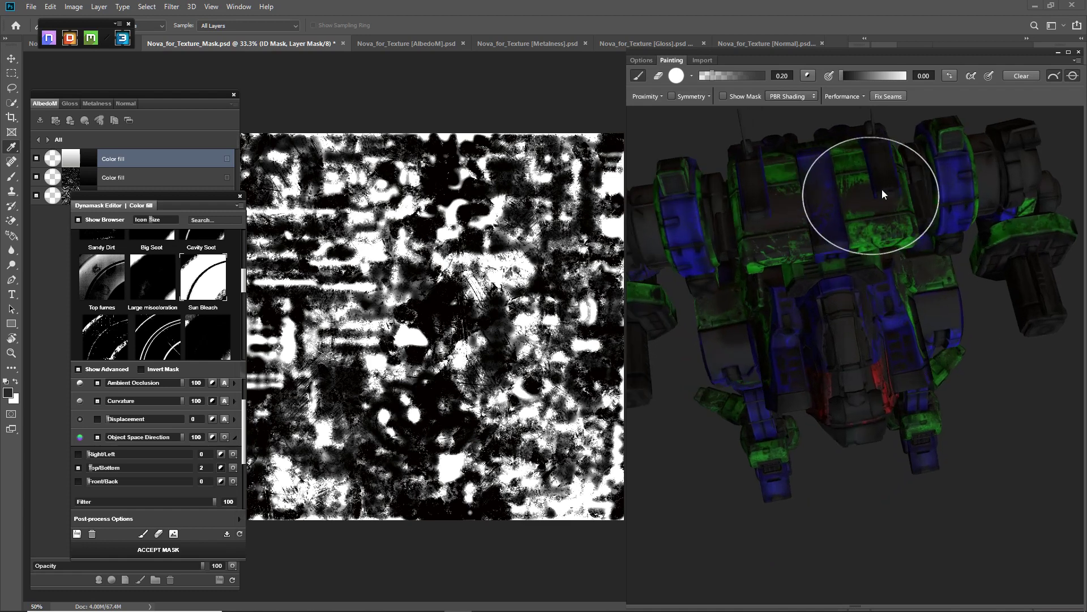
Check the Sun Bleach weathering on the mech's top surfaces, hip armor and both sides from several angles
{"action": "mouse_move", "coordinate": [862, 199]}
{"action": "left_mouse_down"}
{"action": "mouse_move", "coordinate": [757, 229]}
{"action": "mouse_move", "coordinate": [843, 202]}
{"action": "left_mouse_up"}
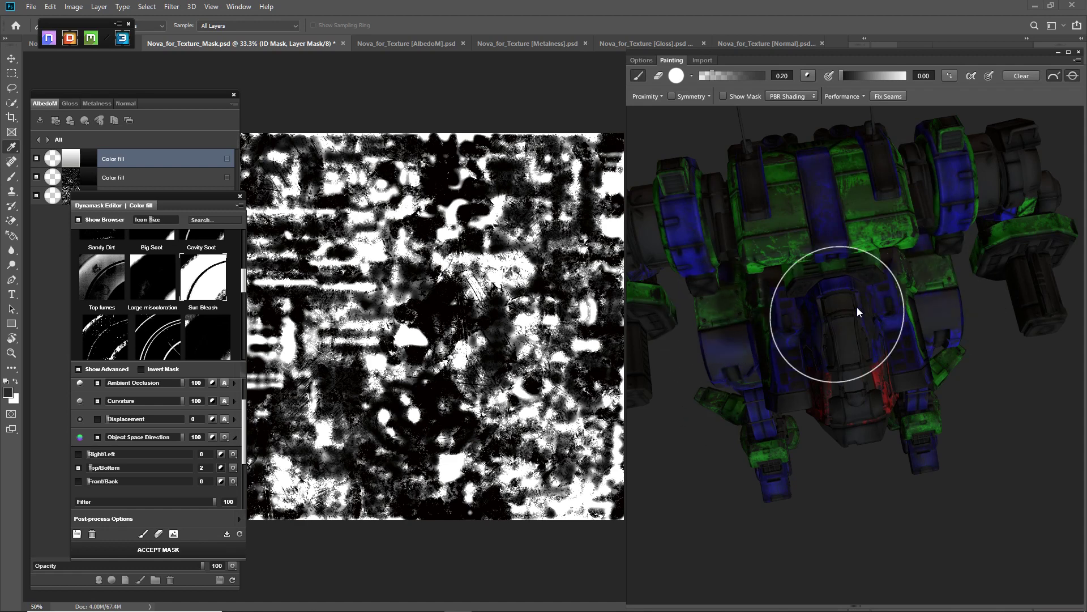
{"action": "left_click_drag", "start_coordinate": [948, 318], "coordinate": [933, 322]}
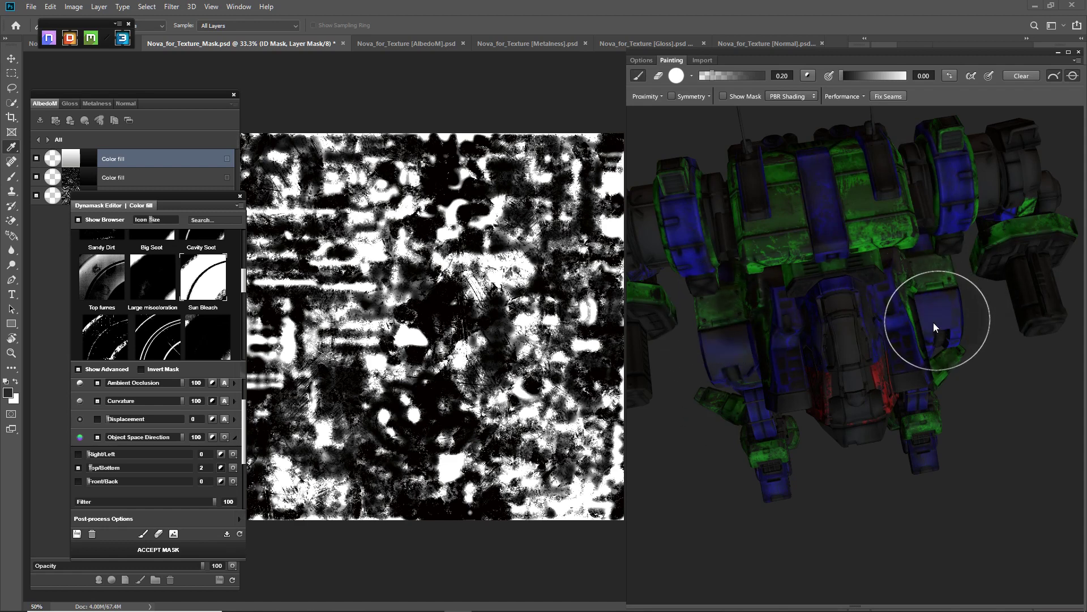
{"action": "left_click_drag", "start_coordinate": [727, 353], "coordinate": [730, 343]}
{"action": "scroll", "coordinate": [866, 369], "scroll_direction": "down", "scroll_amount": 2}
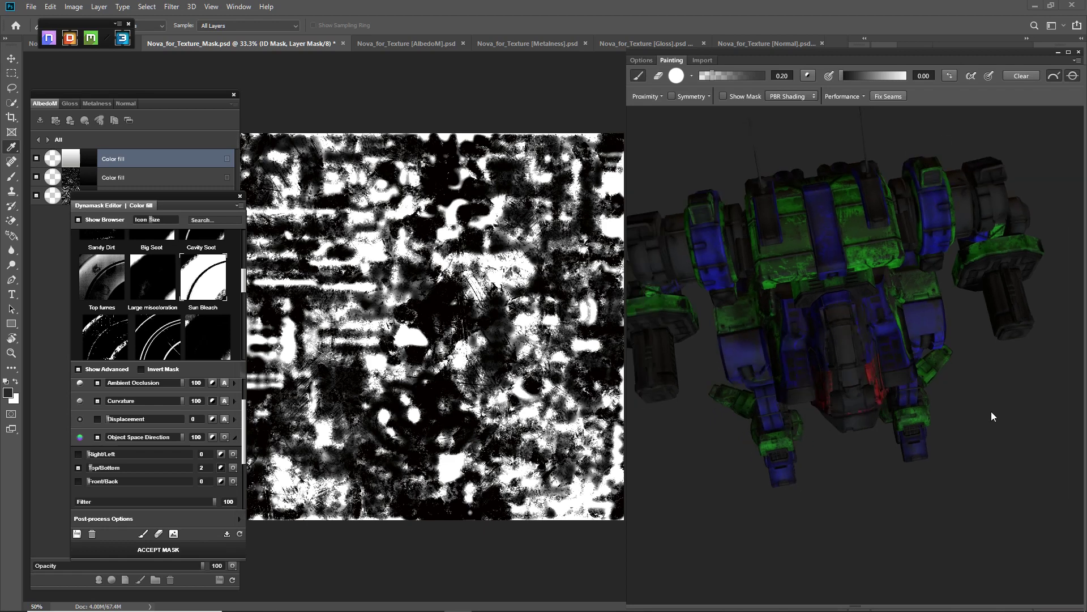
{"action": "mouse_move", "coordinate": [992, 414]}
{"action": "left_mouse_down"}
{"action": "mouse_move", "coordinate": [937, 383]}
{"action": "mouse_move", "coordinate": [888, 301]}
{"action": "mouse_move", "coordinate": [822, 279]}
{"action": "mouse_move", "coordinate": [780, 308]}
{"action": "mouse_move", "coordinate": [841, 236]}
{"action": "left_mouse_up"}
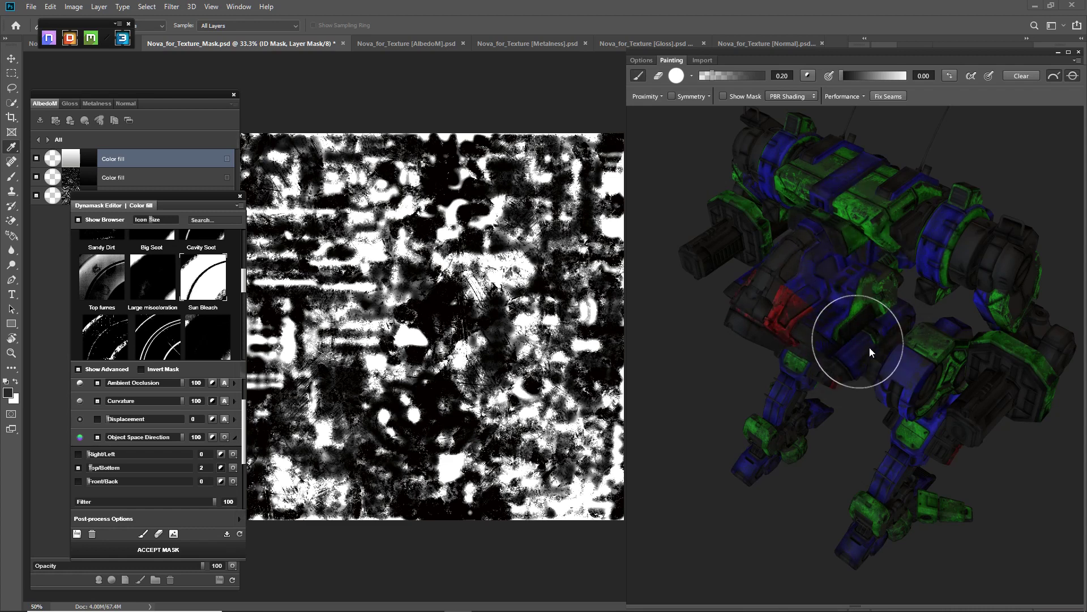
{"action": "left_click_drag", "start_coordinate": [856, 460], "coordinate": [991, 441]}
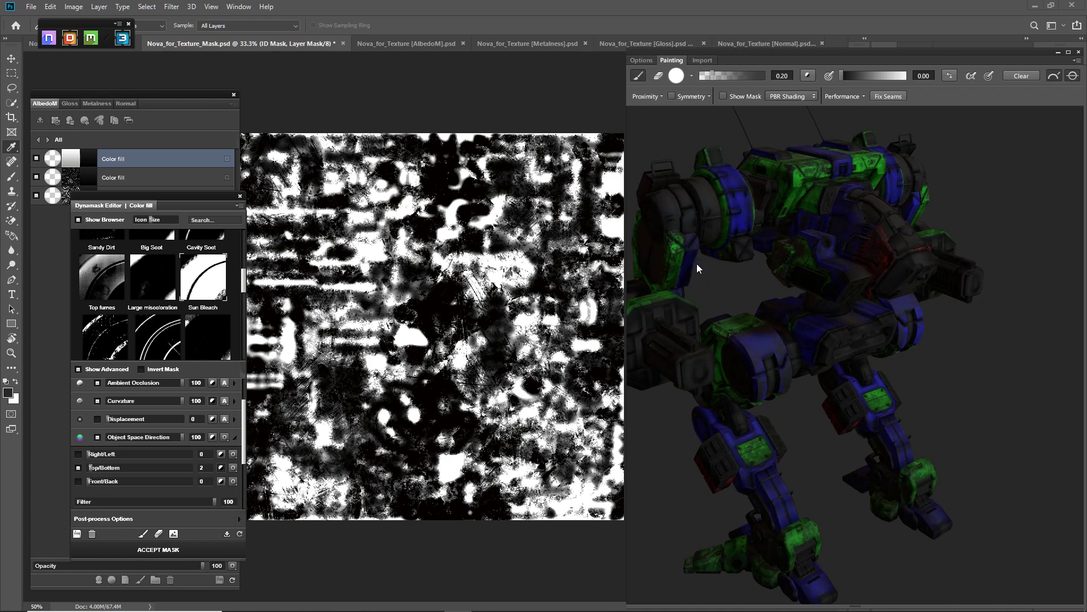
{"action": "mouse_move", "coordinate": [770, 371]}
{"action": "left_mouse_down"}
{"action": "mouse_move", "coordinate": [773, 384]}
{"action": "mouse_move", "coordinate": [819, 319]}
{"action": "left_mouse_up"}
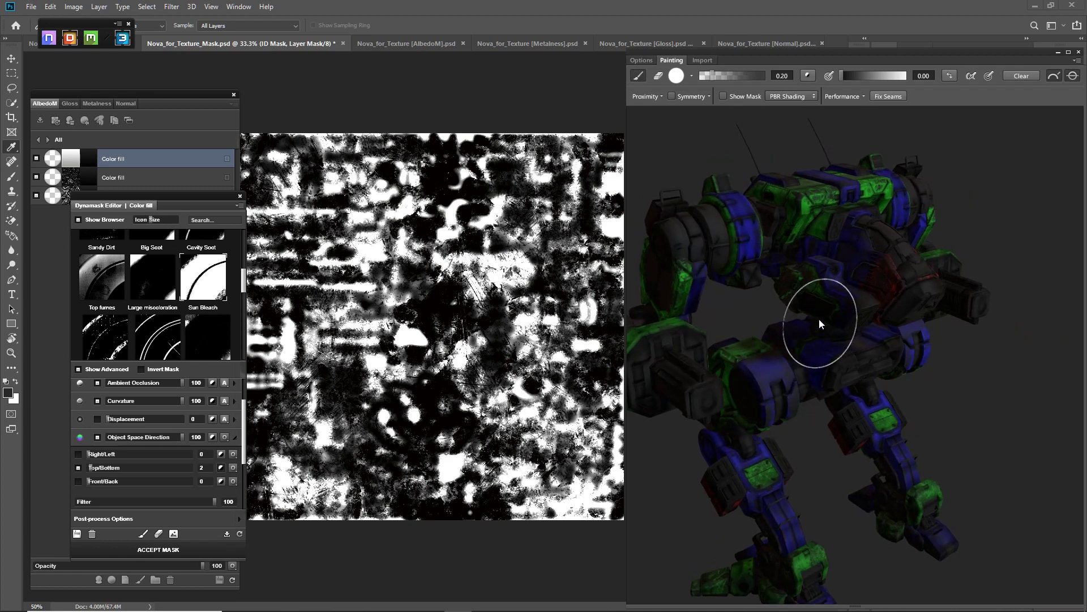
{"action": "left_click_drag", "start_coordinate": [876, 353], "coordinate": [1002, 307]}
{"action": "left_click_drag", "start_coordinate": [1013, 414], "coordinate": [885, 413]}
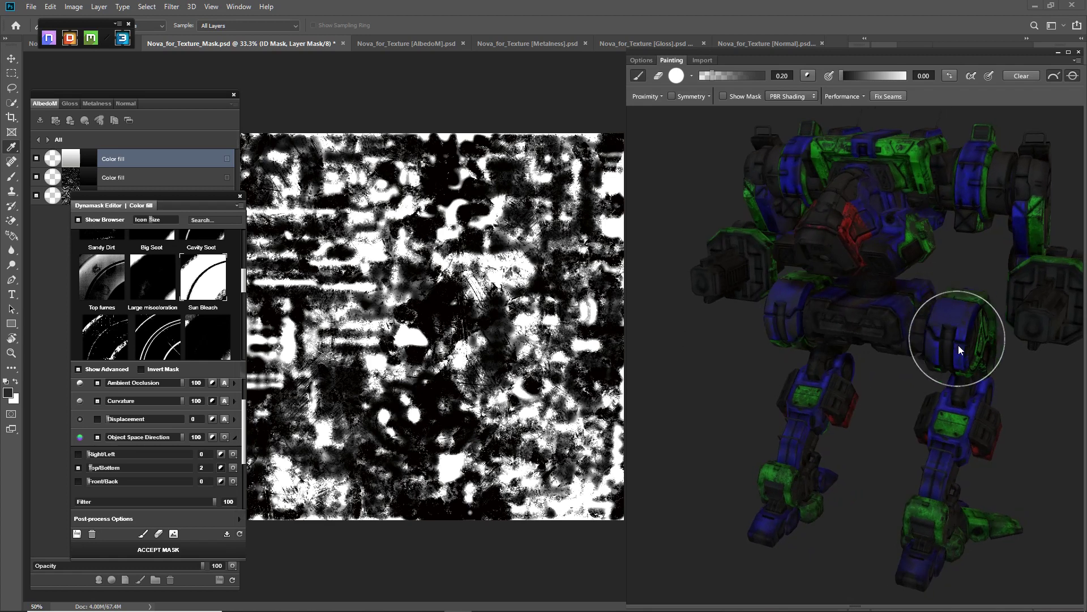
Inspect the weathering on the mech's feet, shoulder and arm weapon up close and on the whole model from a distance
{"action": "scroll", "coordinate": [951, 414], "scroll_direction": "up", "scroll_amount": 2}
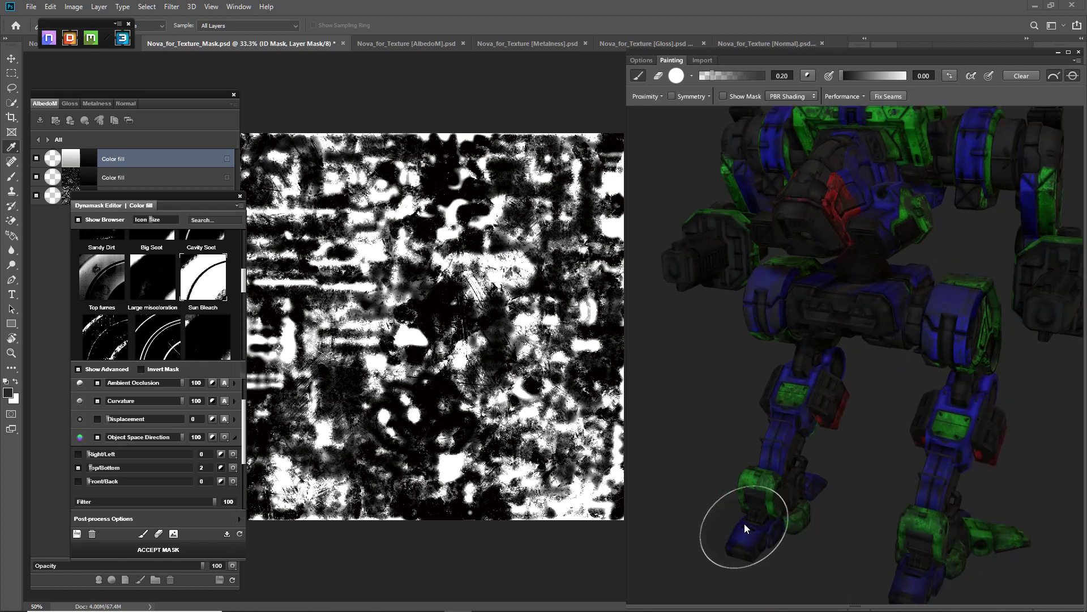
{"action": "mouse_move", "coordinate": [768, 298]}
{"action": "left_mouse_down", "text": "alt"}
{"action": "mouse_move", "coordinate": [906, 330]}
{"action": "mouse_move", "coordinate": [909, 362]}
{"action": "mouse_move", "coordinate": [869, 343]}
{"action": "left_mouse_up", "text": "alt"}
{"action": "scroll", "coordinate": [912, 340], "scroll_direction": "down", "scroll_amount": 2}
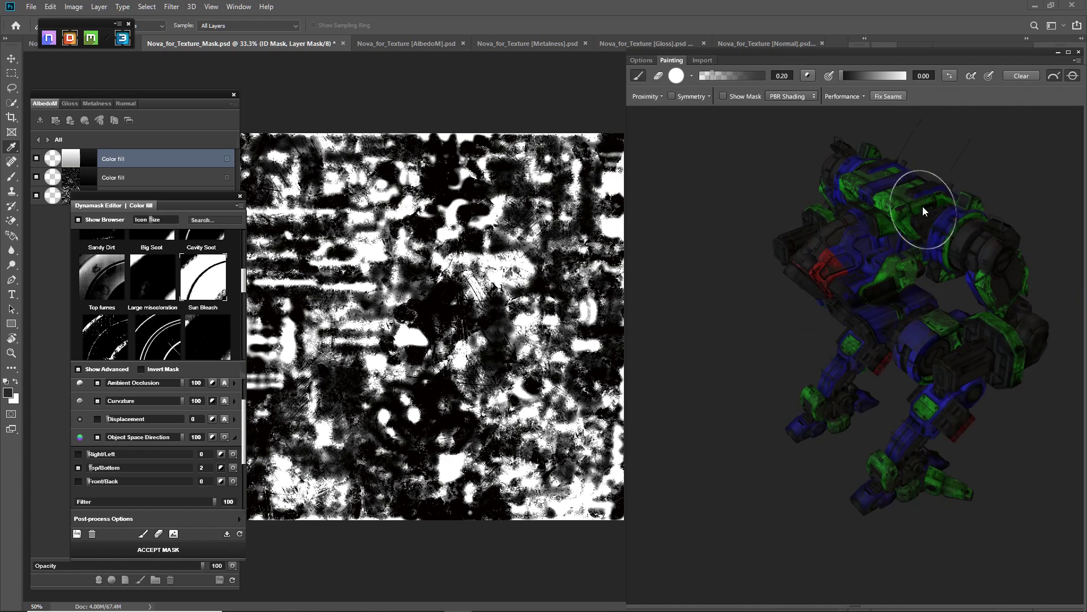
{"action": "left_click_drag", "start_coordinate": [924, 199], "coordinate": [969, 273], "text": "alt"}
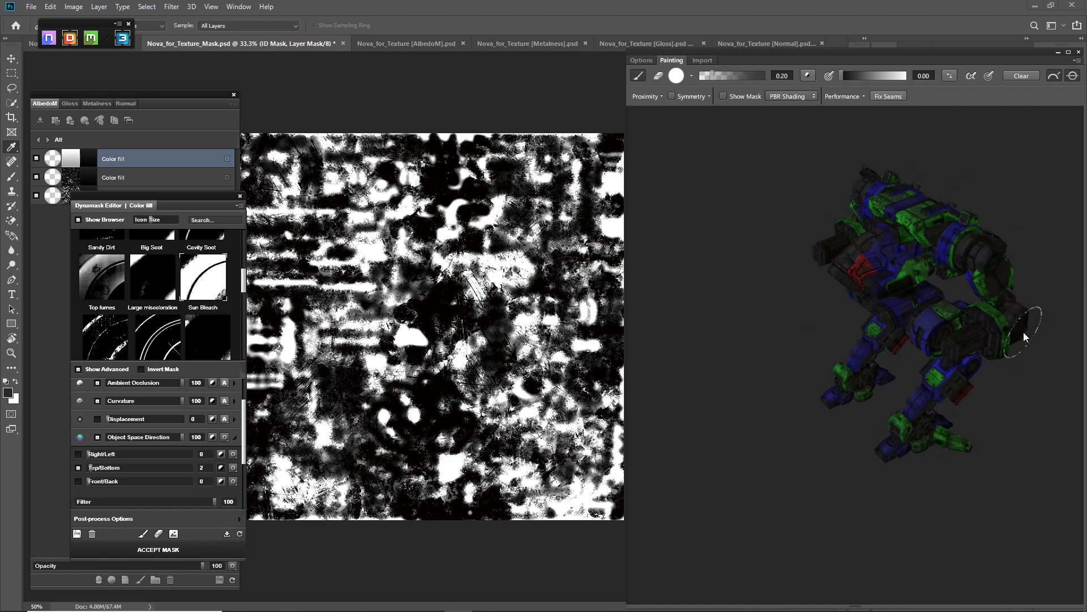
{"action": "mouse_move", "coordinate": [1024, 332]}
{"action": "left_mouse_down", "text": "alt"}
{"action": "mouse_move", "coordinate": [1005, 343]}
{"action": "mouse_move", "coordinate": [965, 321]}
{"action": "left_mouse_up", "text": "alt"}
{"action": "scroll", "coordinate": [986, 307], "scroll_direction": "up", "scroll_amount": 3}
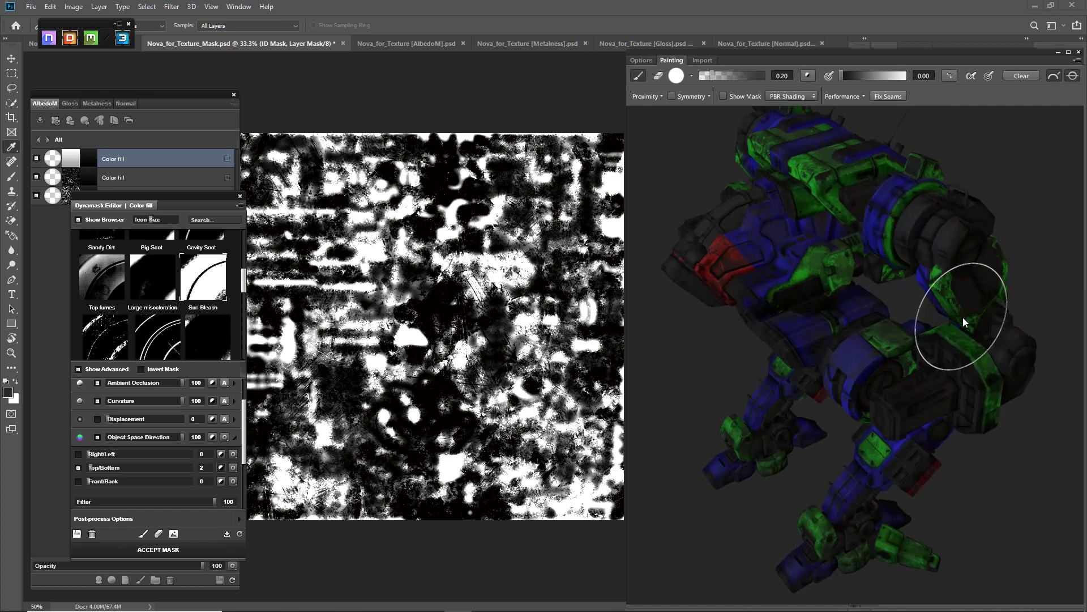
{"action": "scroll", "coordinate": [959, 307], "scroll_direction": "up", "scroll_amount": 5}
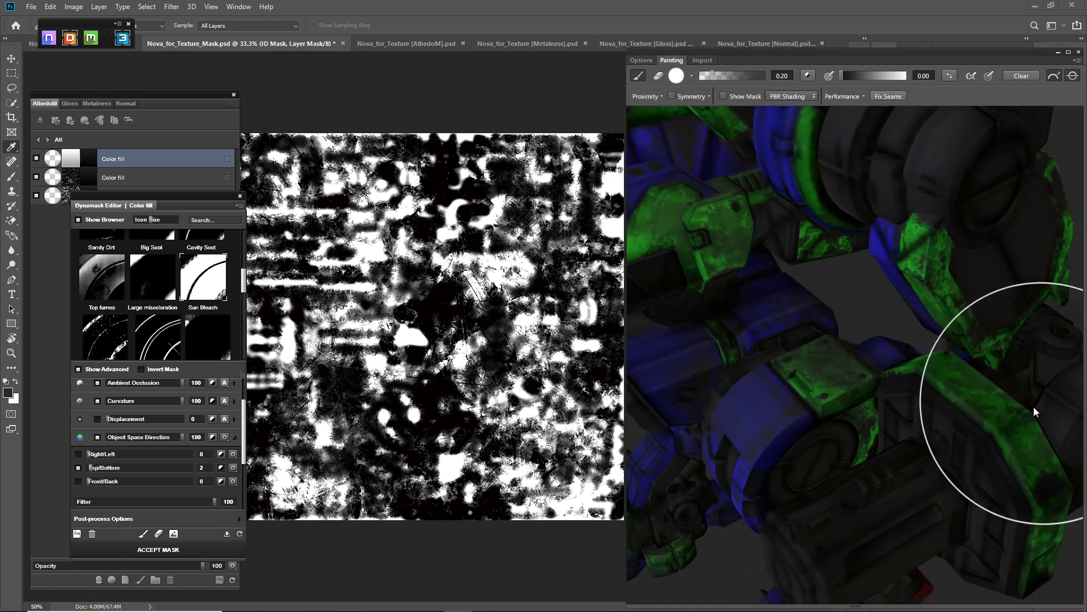
{"action": "scroll", "coordinate": [997, 405], "scroll_direction": "down", "scroll_amount": 8}
{"action": "middle_click_drag", "start_coordinate": [953, 504], "coordinate": [970, 441]}
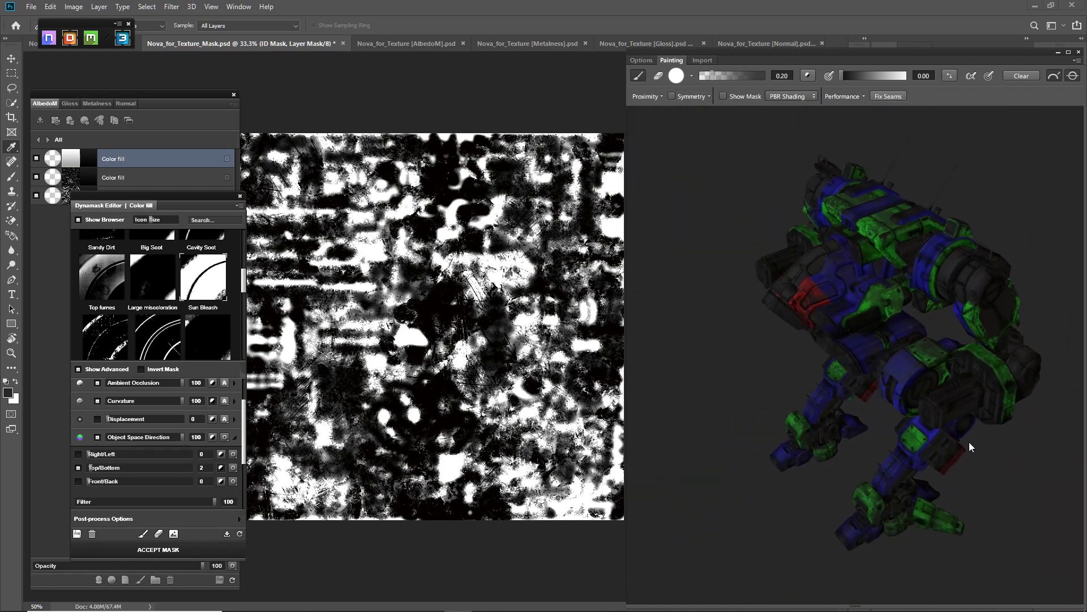
{"action": "middle_click_drag", "start_coordinate": [794, 458], "coordinate": [895, 504]}
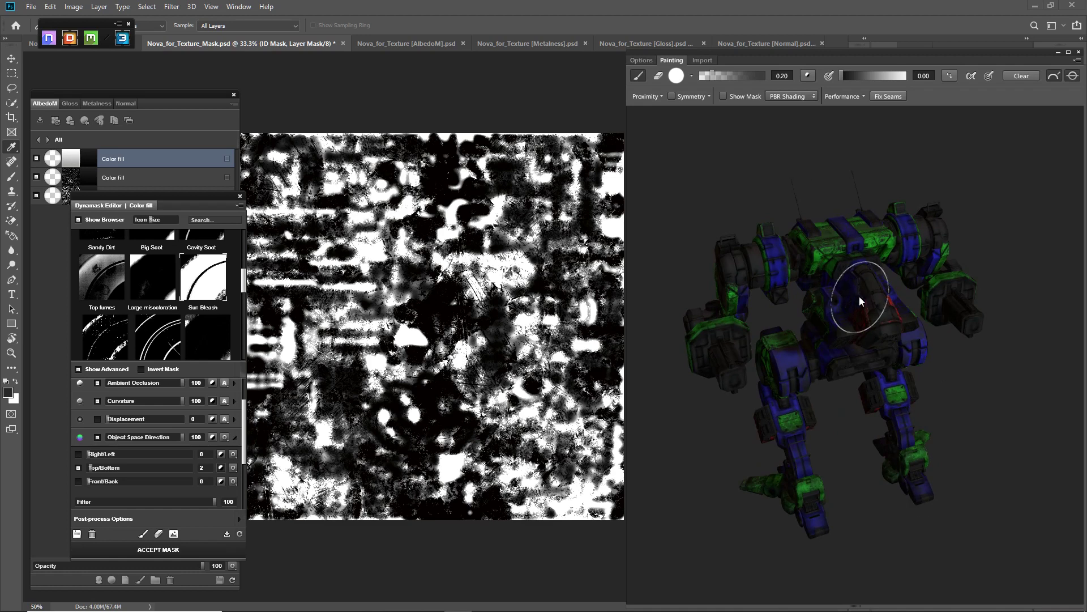
Accept the Sun Bleach mask and save the DDO project
{"action": "left_click", "coordinate": [152, 550]}
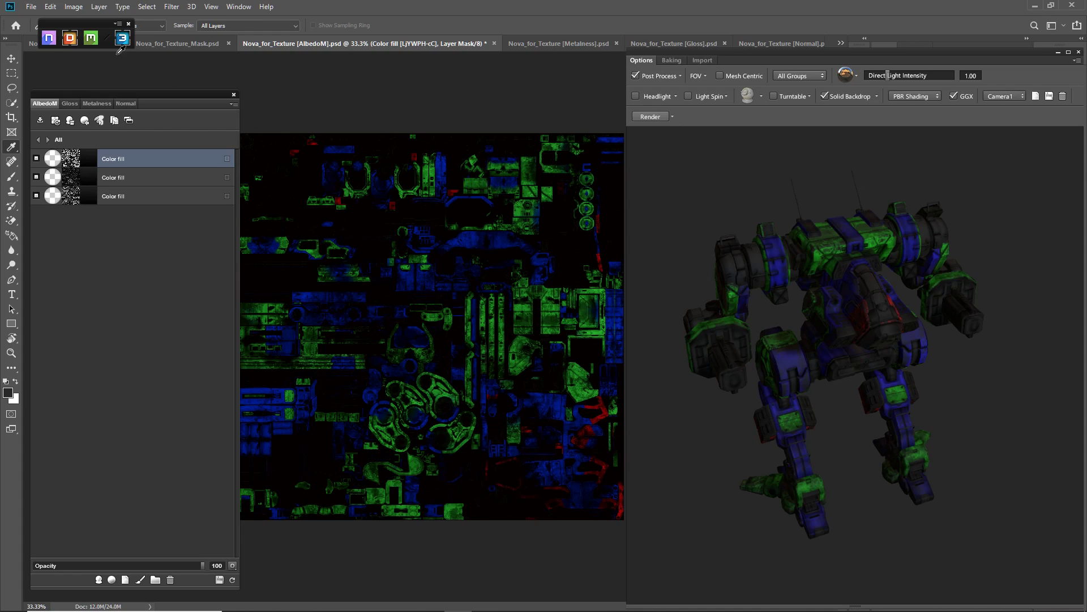
{"action": "left_click", "coordinate": [219, 579]}
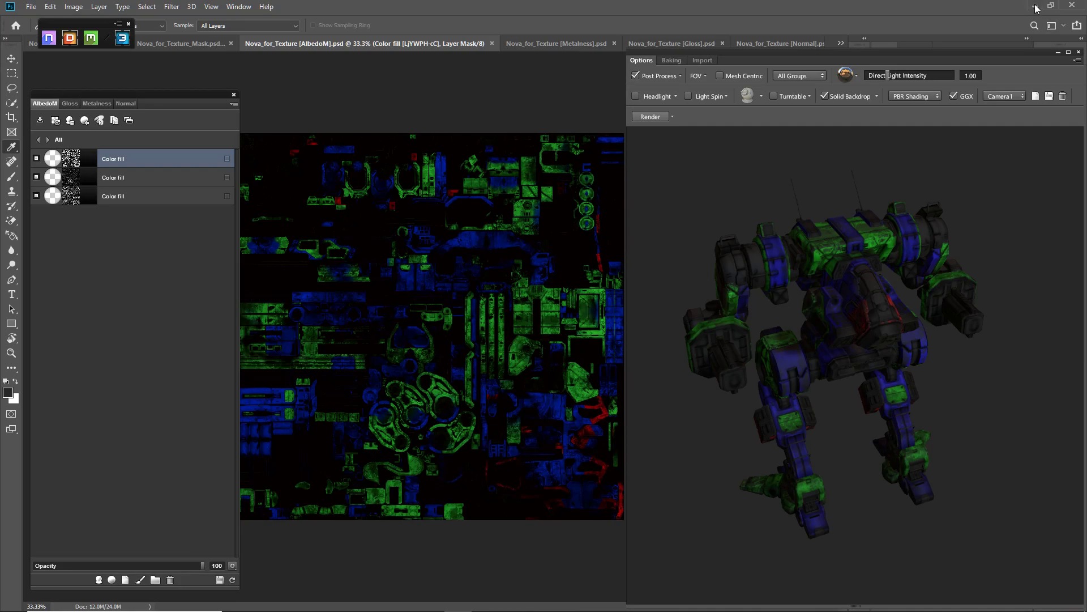
Switch to GIMP and browse for an image to open in the depot\BT\Nova folder on the Storage (E:) drive
{"action": "left_click", "coordinate": [1034, 6]}
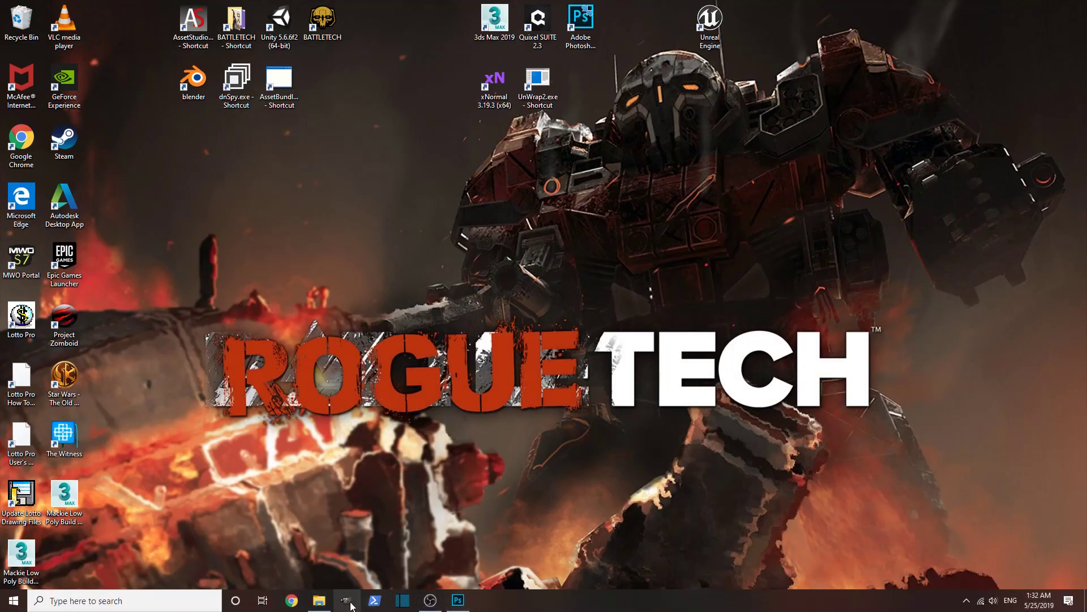
{"action": "left_click", "coordinate": [347, 602]}
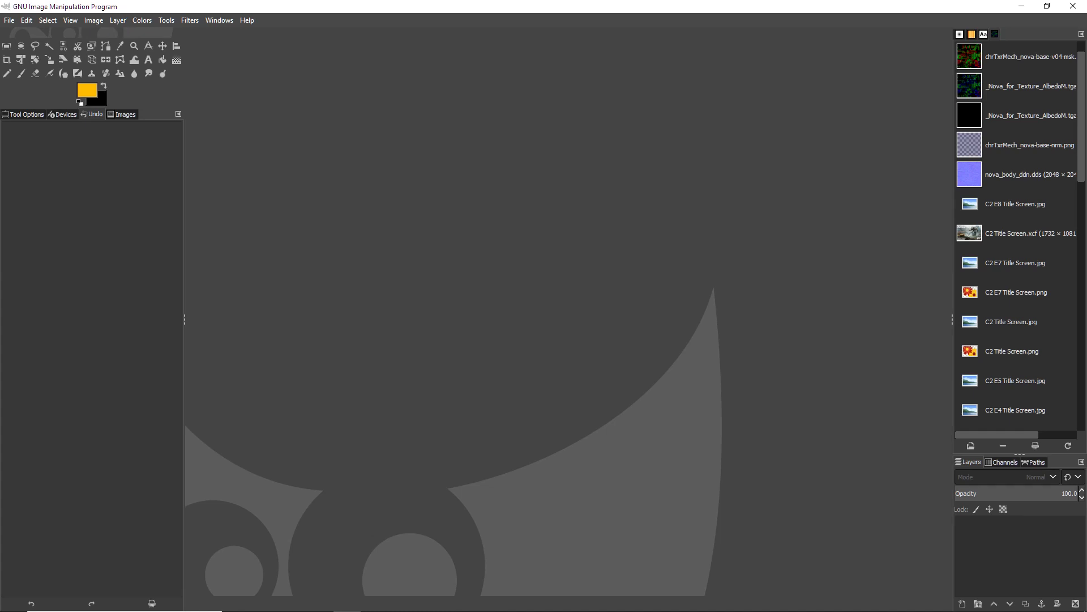
{"action": "left_click", "coordinate": [11, 21]}
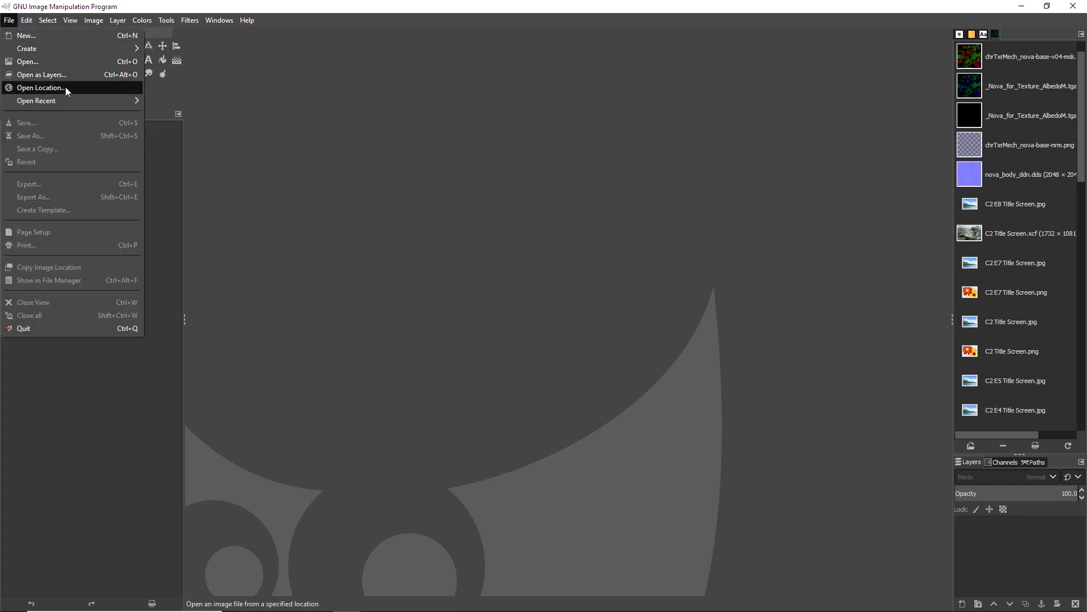
{"action": "left_click", "coordinate": [60, 63]}
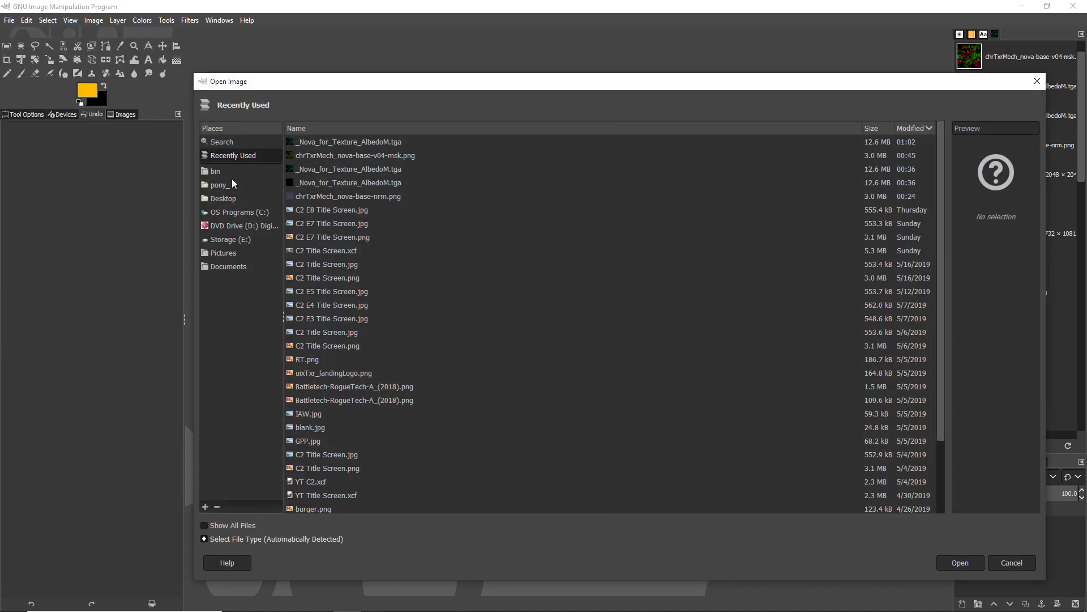
{"action": "left_click", "coordinate": [249, 239]}
{"action": "double_click", "coordinate": [311, 155]}
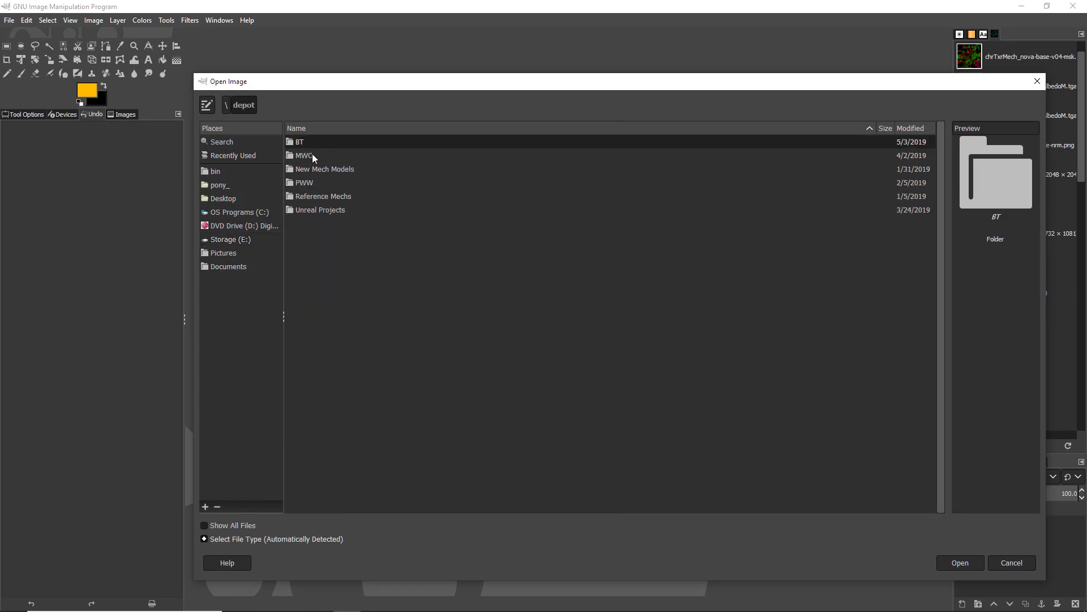
{"action": "double_click", "coordinate": [308, 144]}
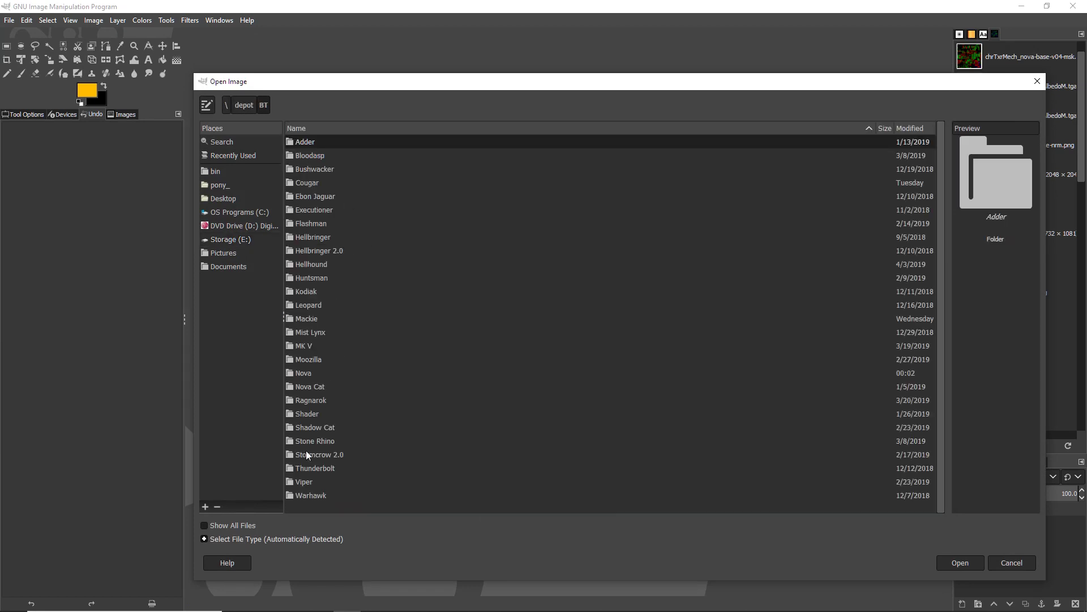
{"action": "double_click", "coordinate": [304, 372]}
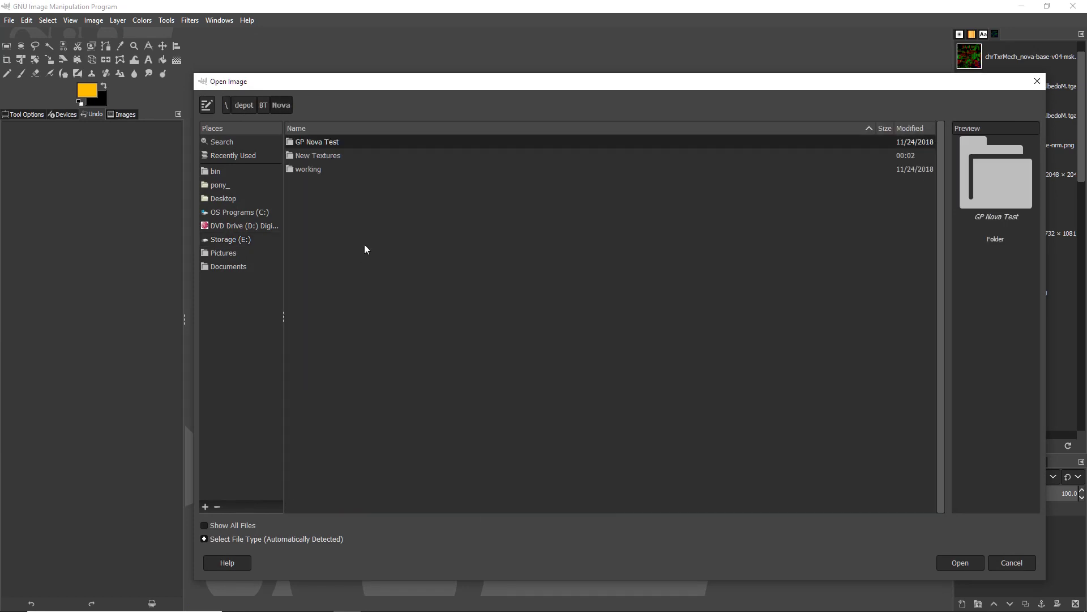
Open _Nova_for_Texture_AlbedoM.tga from New Textures\Weathered Masks\chrTxrMech04\previewer\TextureSet1
{"action": "double_click", "coordinate": [321, 156]}
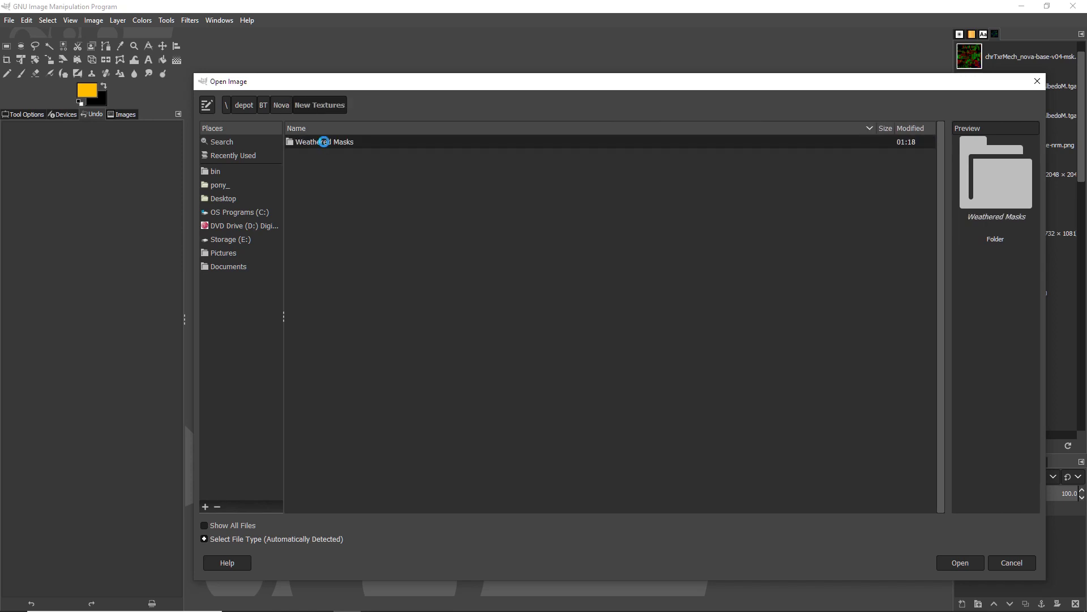
{"action": "double_click", "coordinate": [322, 142]}
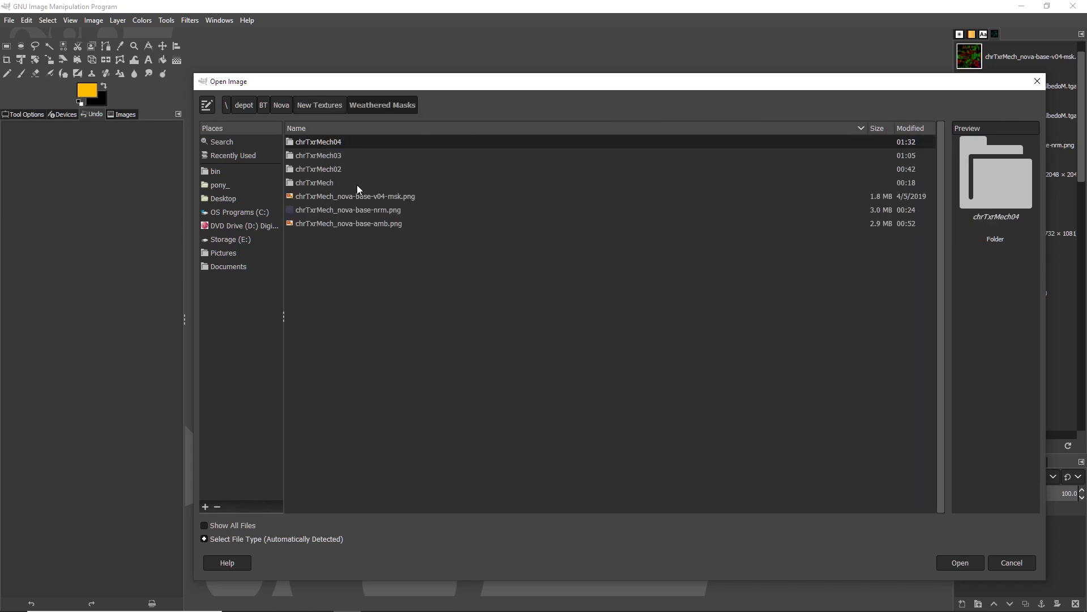
{"action": "double_click", "coordinate": [332, 142]}
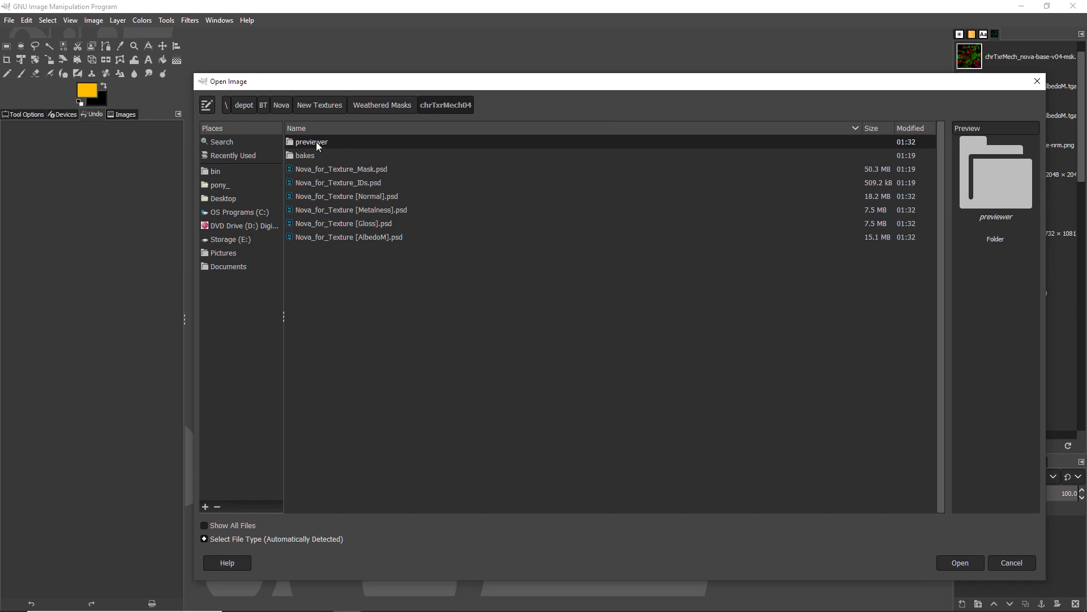
{"action": "double_click", "coordinate": [316, 142]}
{"action": "double_click", "coordinate": [331, 154]}
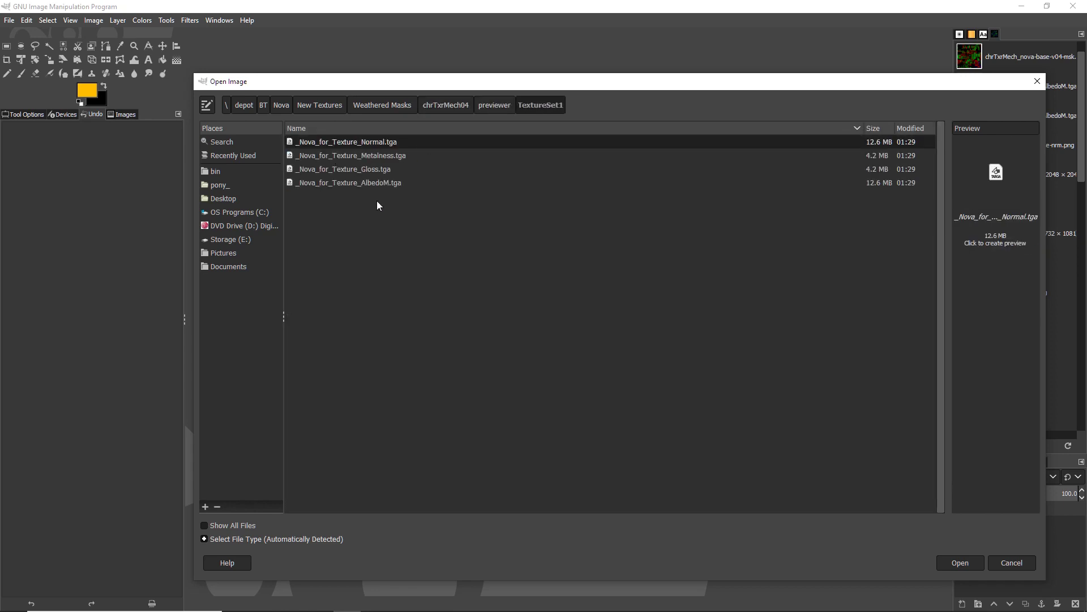
{"action": "double_click", "coordinate": [372, 182]}
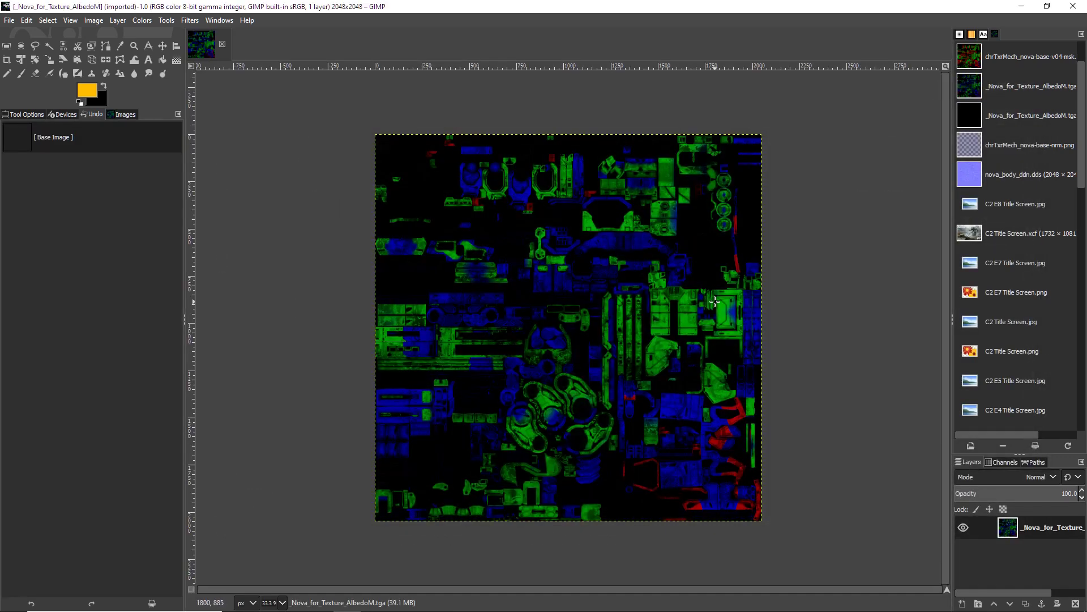
Add an alpha channel to the AlbedoM texture layer
{"action": "left_click", "coordinate": [119, 21]}
{"action": "mouse_move", "coordinate": [176, 166]}
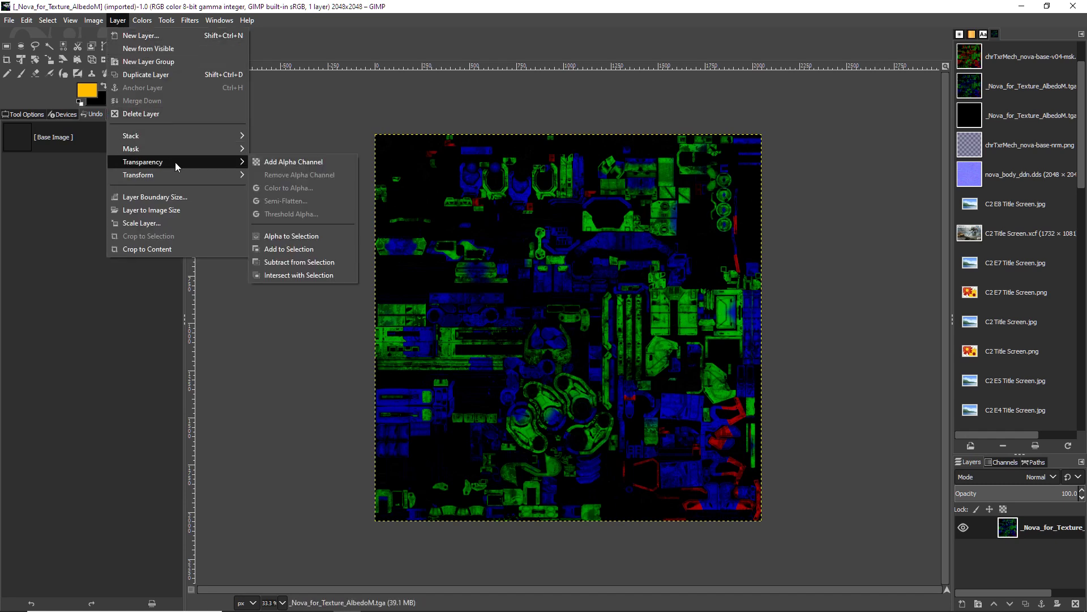
{"action": "left_click", "coordinate": [289, 162]}
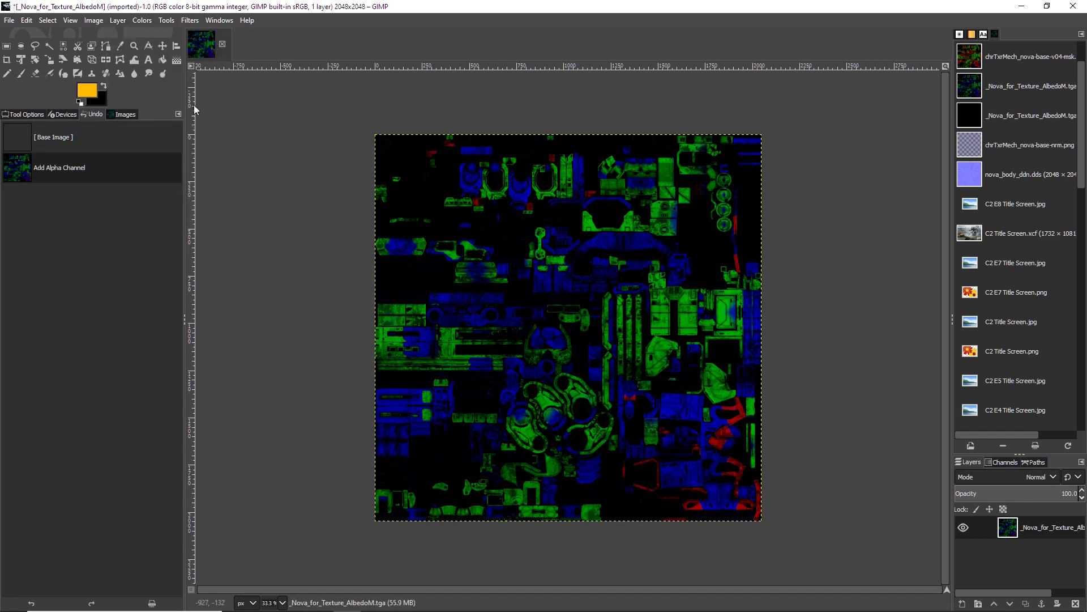
Convert black (000000) in the AlbedoM layer to transparency using Color to Alpha with an opacity threshold of 0.500
{"action": "left_click", "coordinate": [117, 21]}
{"action": "mouse_move", "coordinate": [211, 161]}
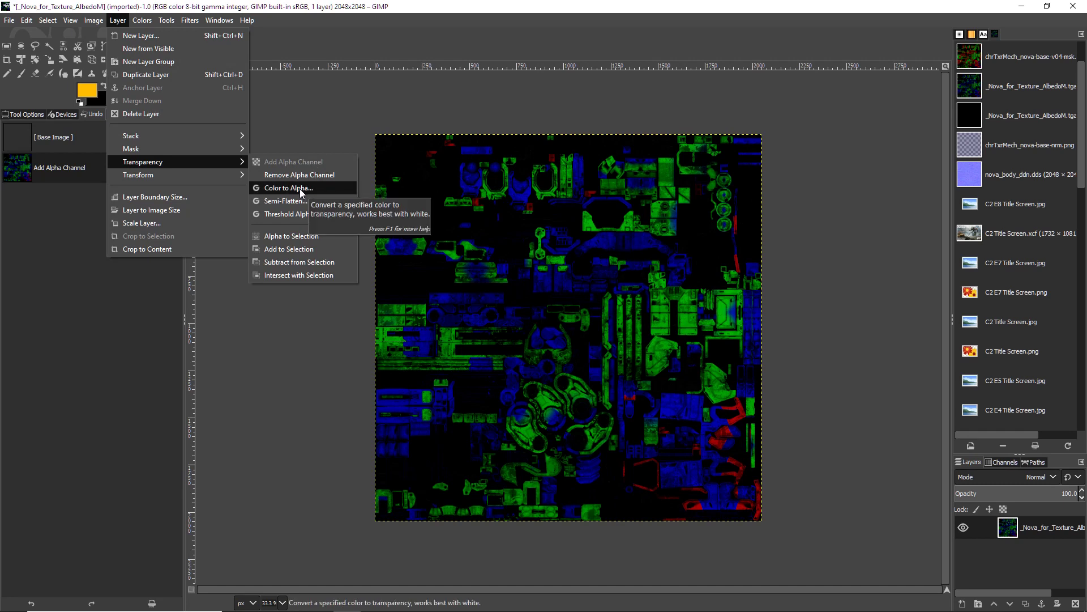
{"action": "left_click", "coordinate": [302, 188]}
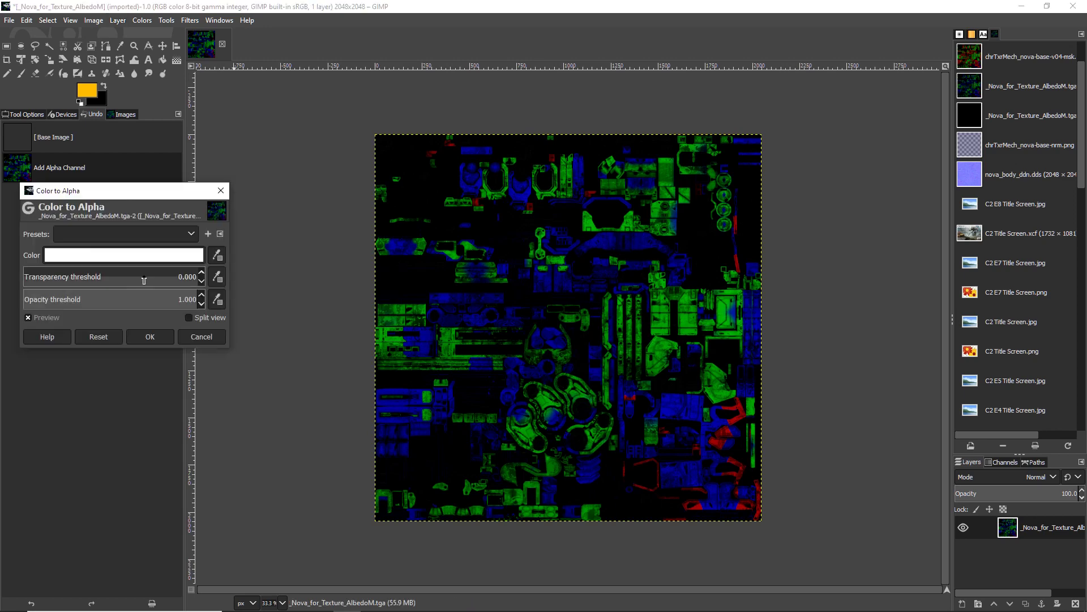
{"action": "left_click", "coordinate": [186, 256]}
{"action": "left_click_drag", "start_coordinate": [123, 262], "coordinate": [65, 361]}
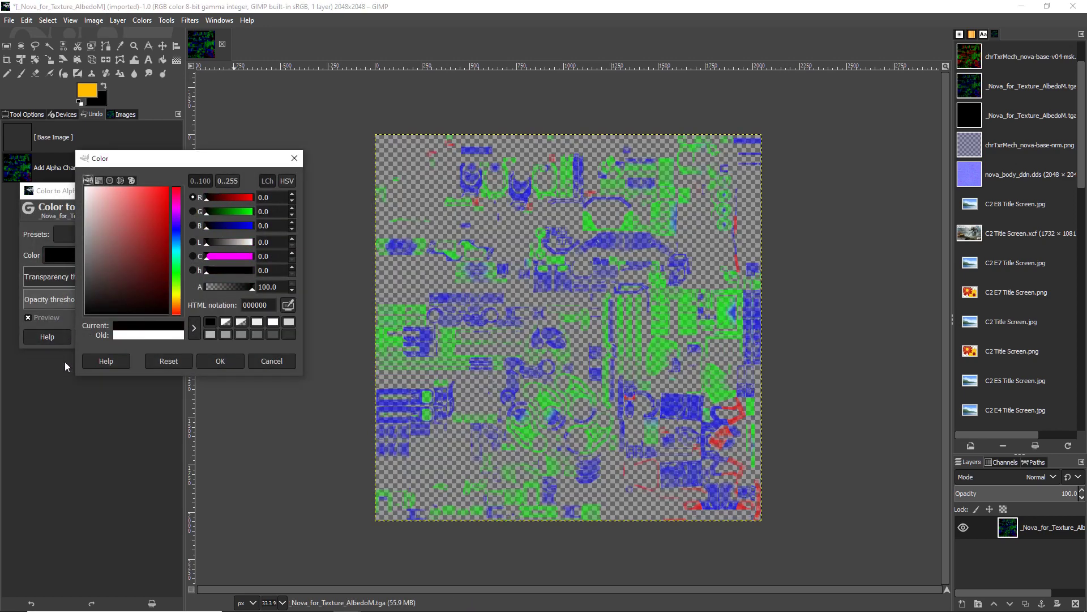
{"action": "left_click", "coordinate": [227, 361]}
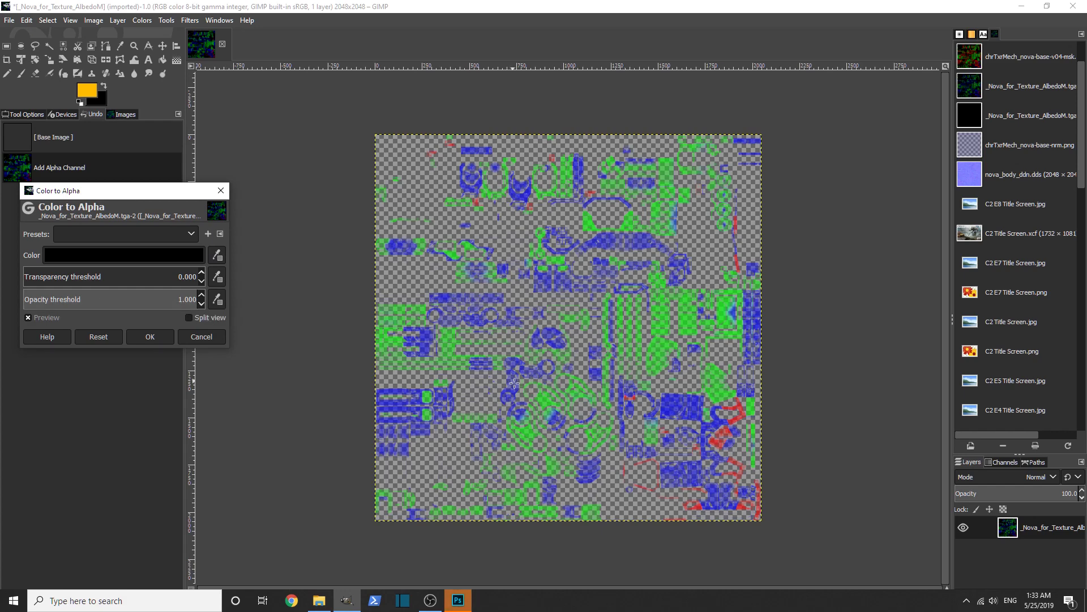
{"action": "double_click", "coordinate": [192, 300]}
{"action": "key", "text": "Return"}
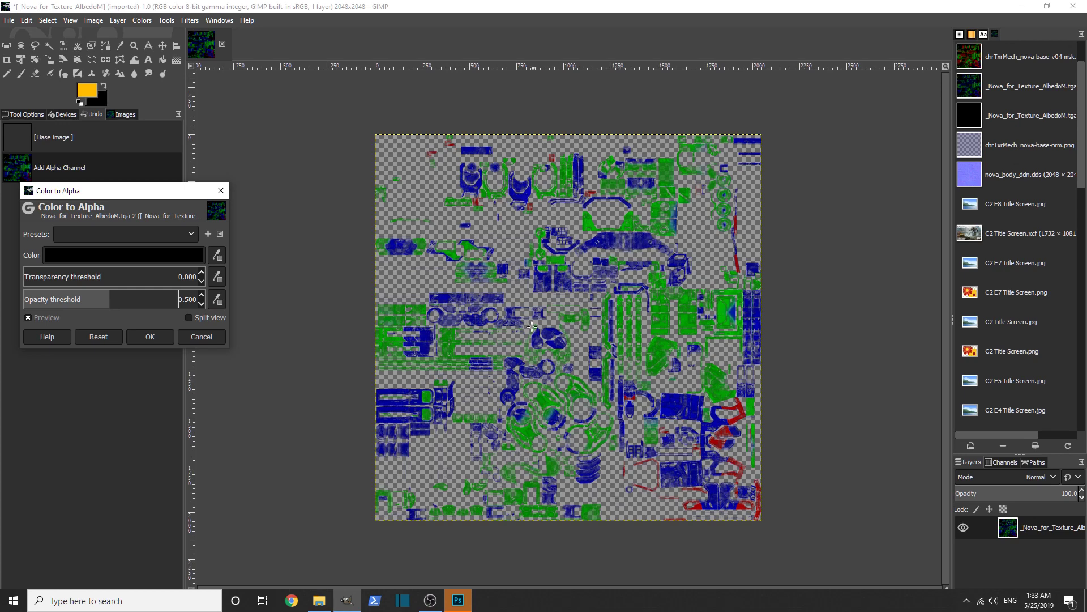
{"action": "left_click", "coordinate": [147, 338]}
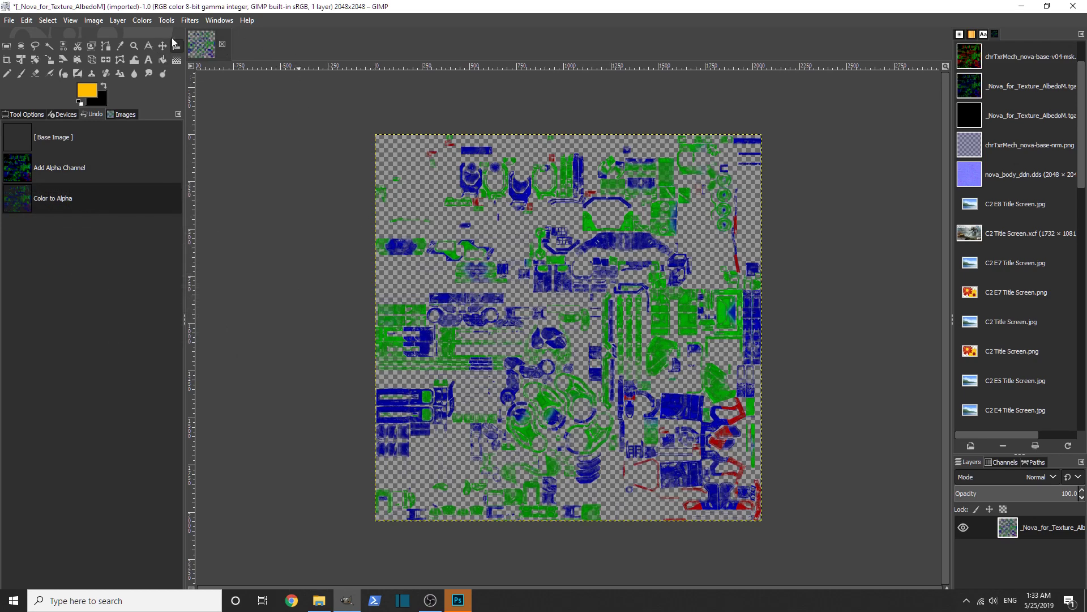
Brighten the AlbedoM layer with an Exposure adjustment of 1
{"action": "left_click", "coordinate": [142, 20]}
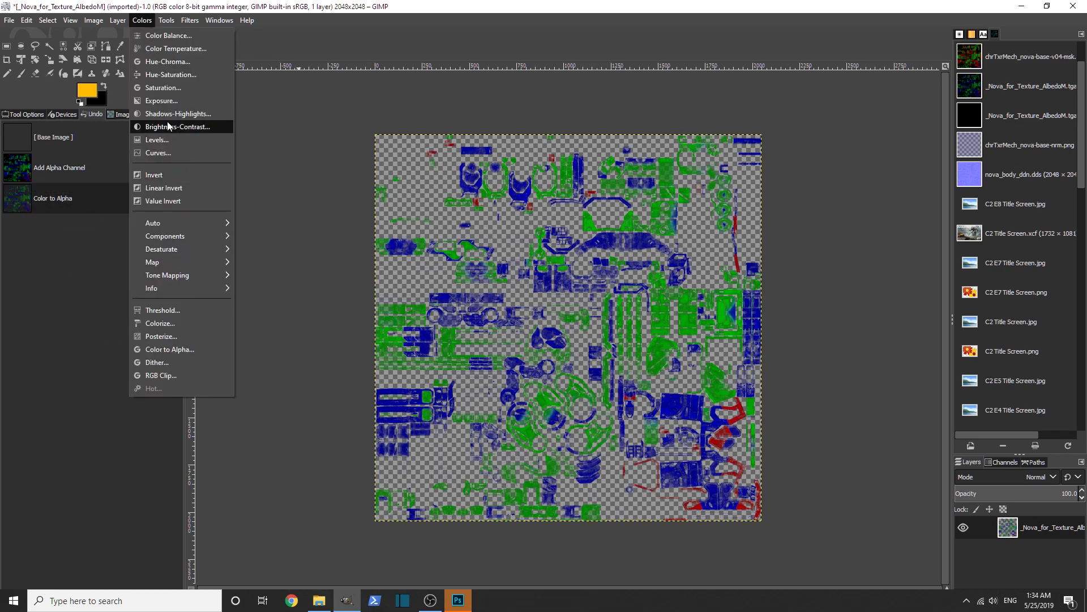
{"action": "left_click", "coordinate": [161, 100]}
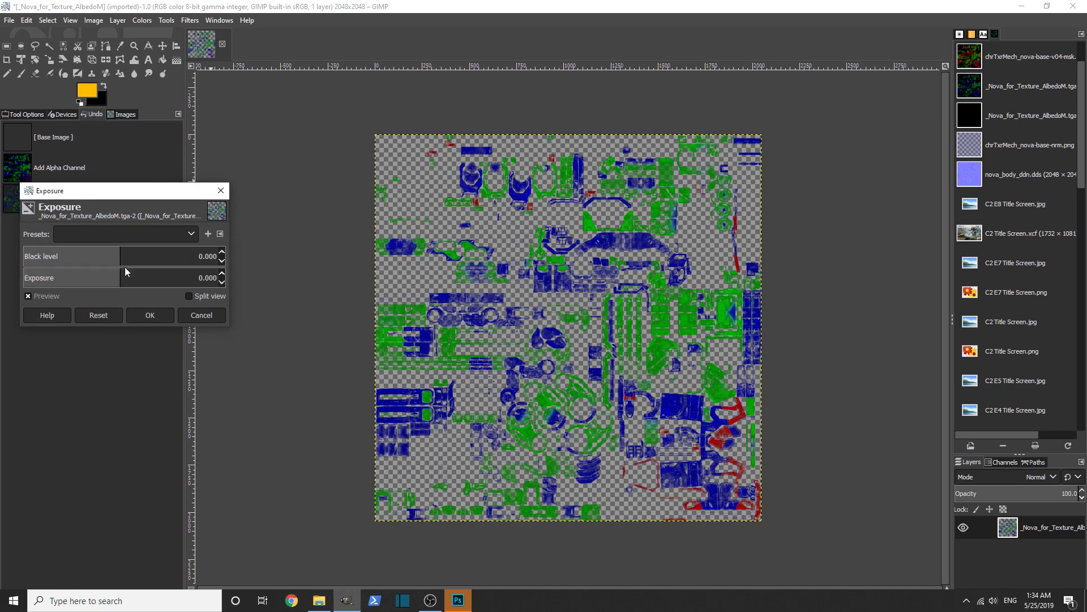
{"action": "double_click", "coordinate": [198, 277]}
{"action": "type", "text": "1"}
{"action": "left_click", "coordinate": [150, 313]}
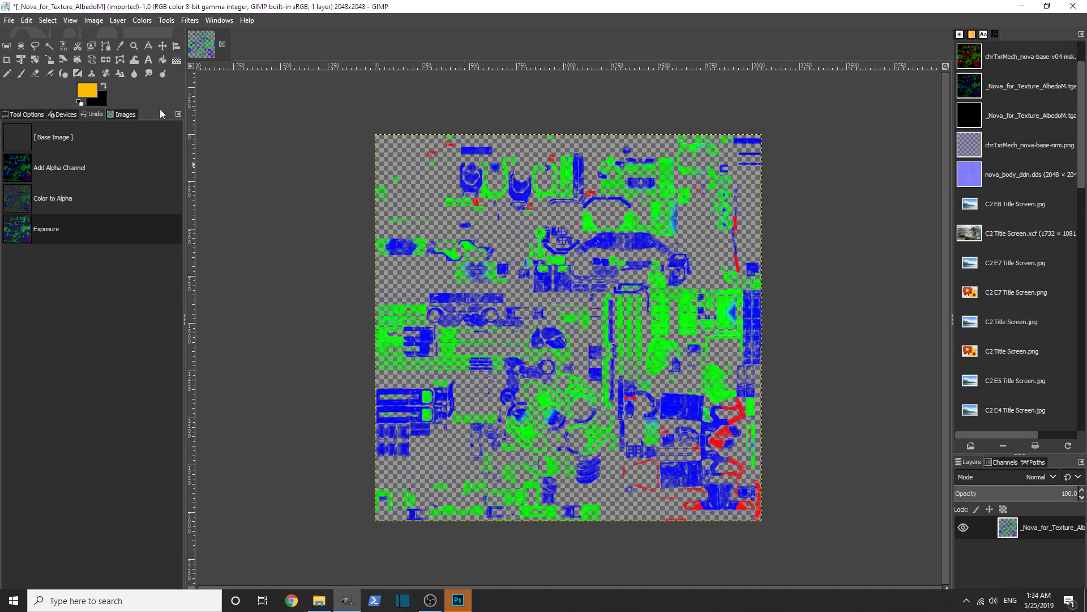
Export the image over _Nova_for_Texture_AlbedoM.tga in TextureSet1 as TGA with RLE compression and the Bottom left origin
{"action": "left_click", "coordinate": [11, 22]}
{"action": "left_click", "coordinate": [66, 199]}
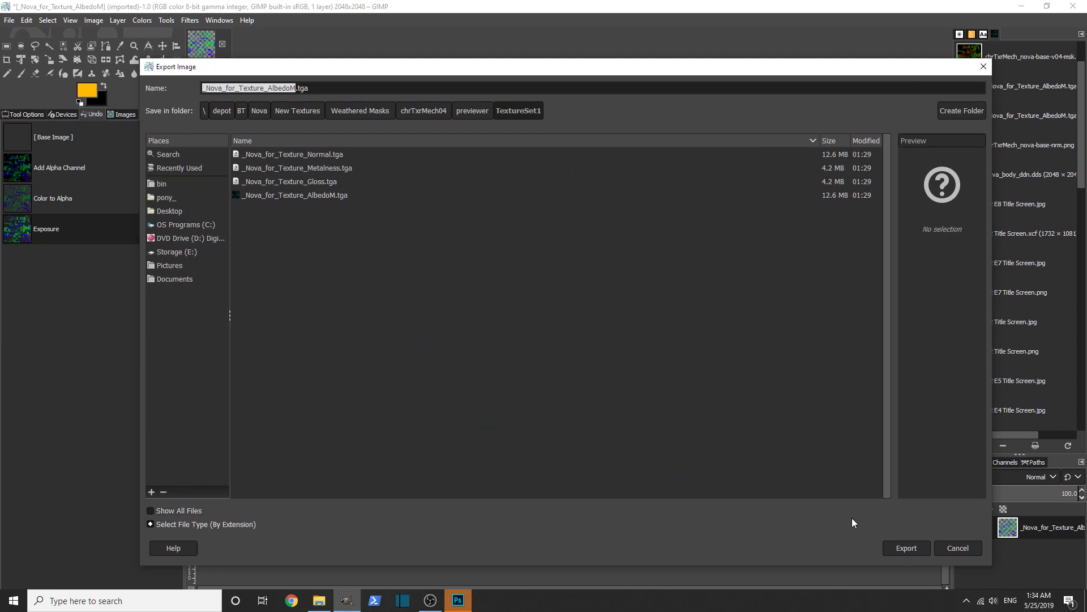
{"action": "left_click", "coordinate": [284, 196]}
{"action": "left_click", "coordinate": [907, 548]}
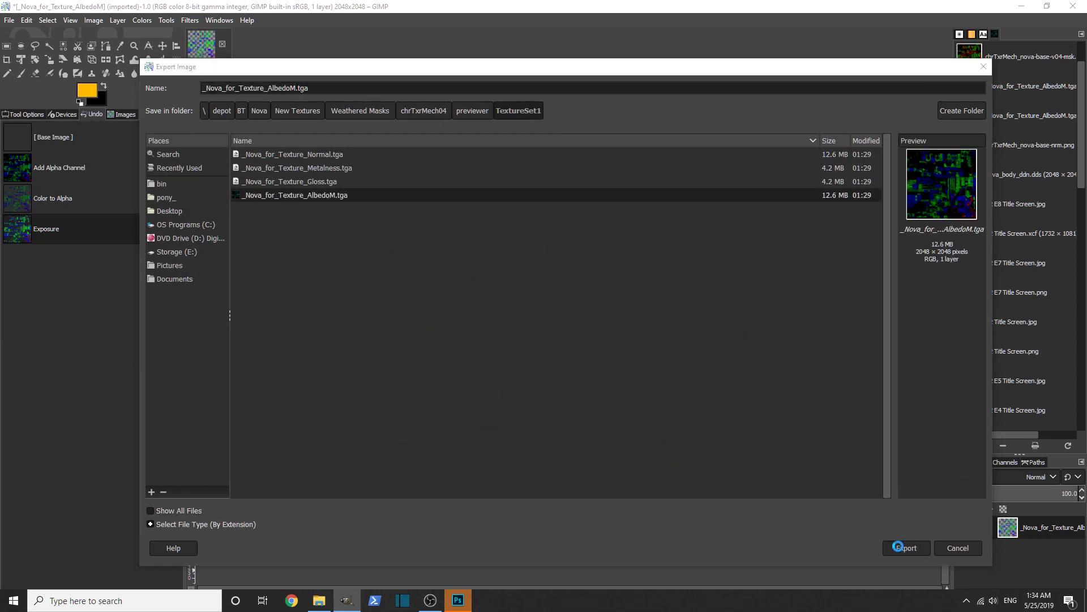
{"action": "left_click", "coordinate": [604, 375]}
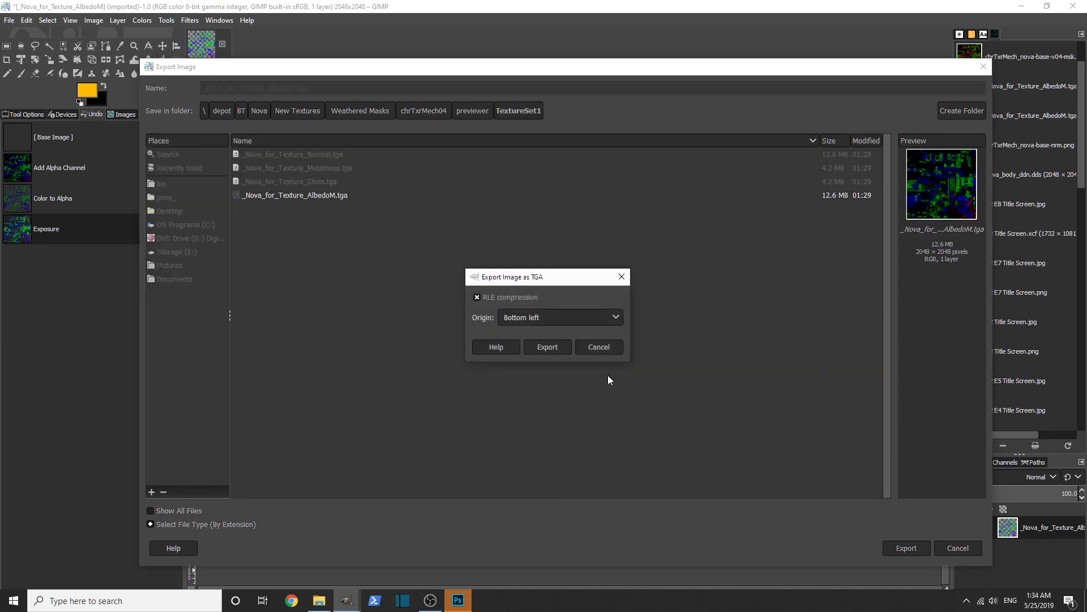
{"action": "left_click", "coordinate": [547, 348]}
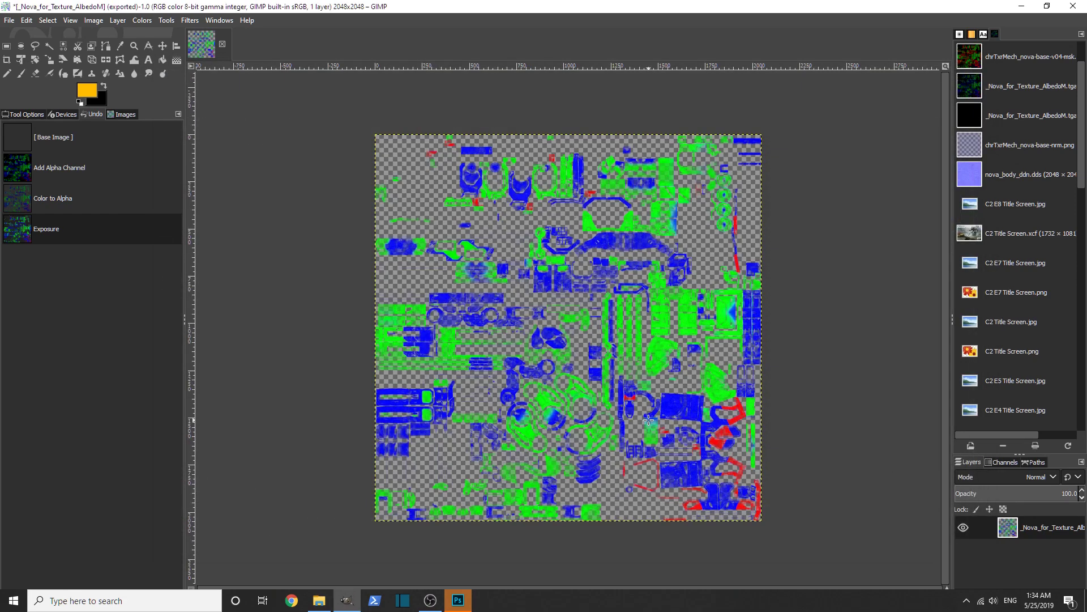
Quit GIMP, discarding the unsaved changes to the exported image
{"action": "left_click", "coordinate": [1076, 6]}
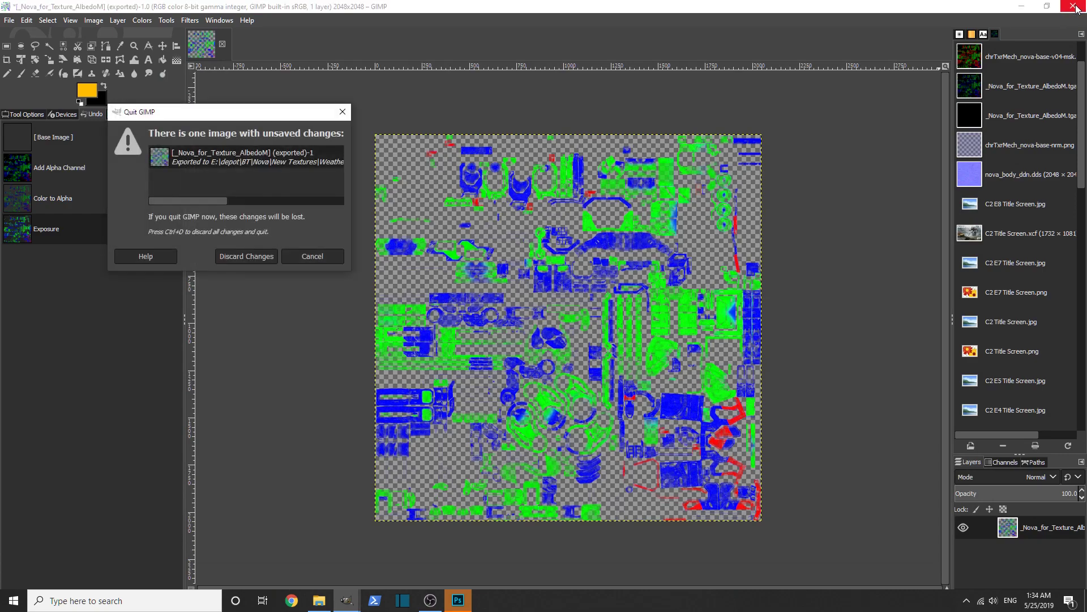
{"action": "left_click", "coordinate": [256, 250]}
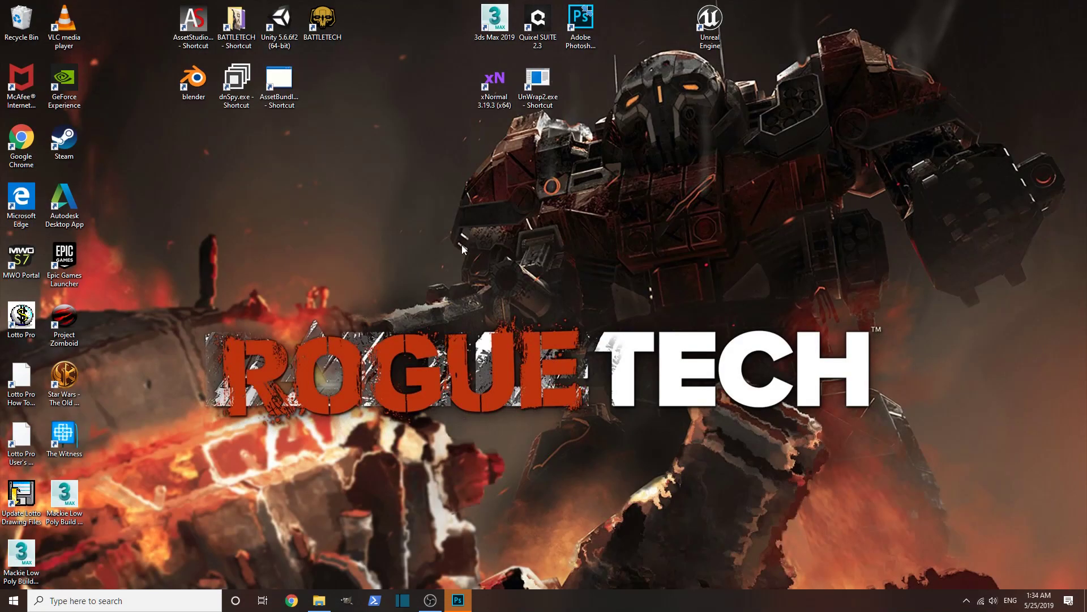